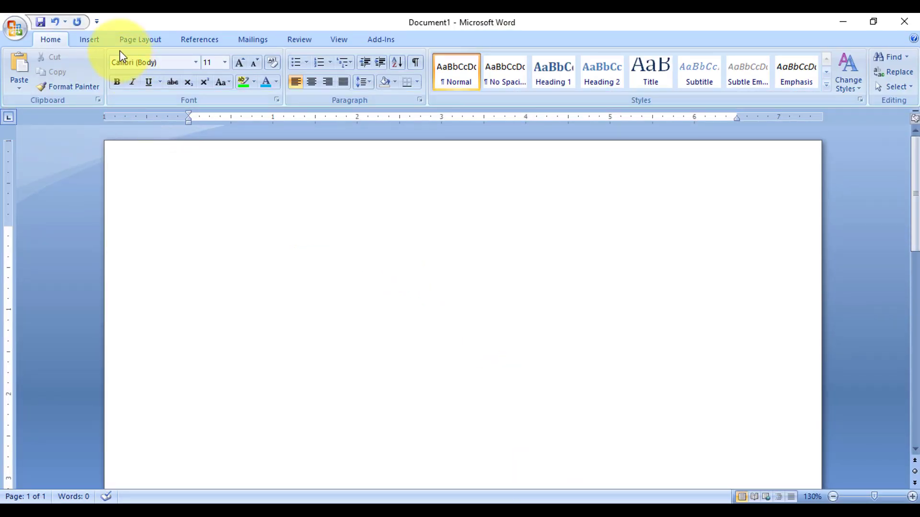
# Draw a rectangle on the page as the first card outline
pyautogui.click(90, 40)
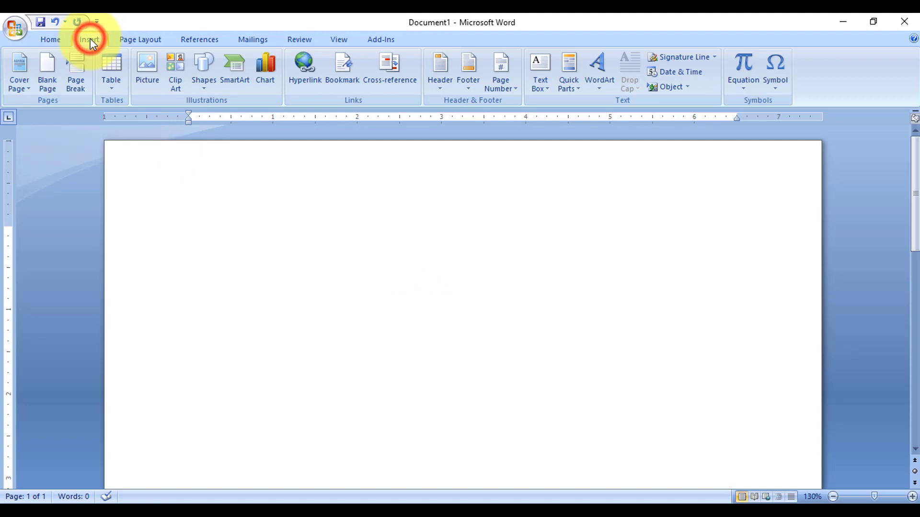
pyautogui.click(206, 84)
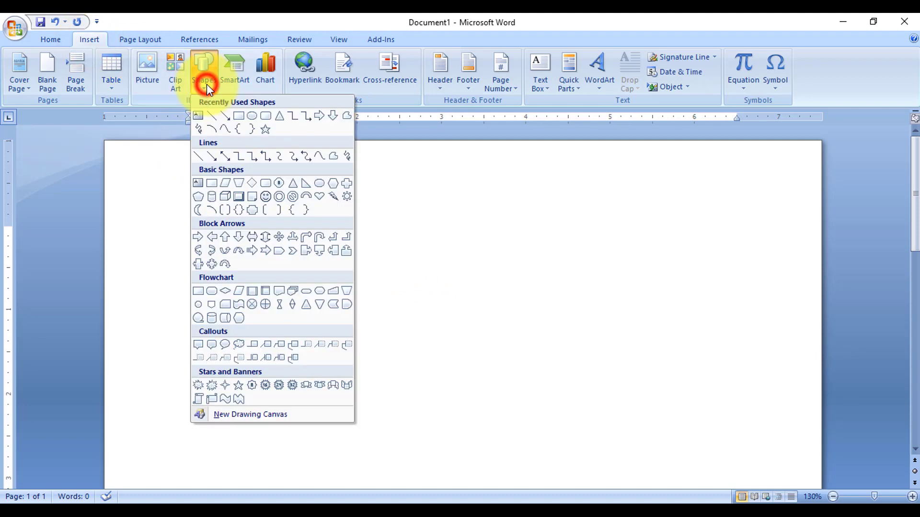
pyautogui.click(238, 115)
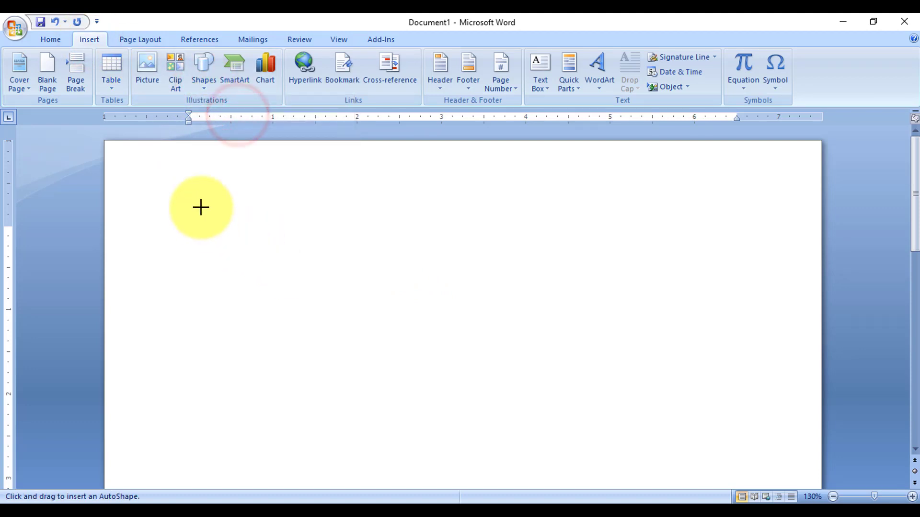
pyautogui.moveTo(207, 231); pyautogui.dragTo(449, 379)
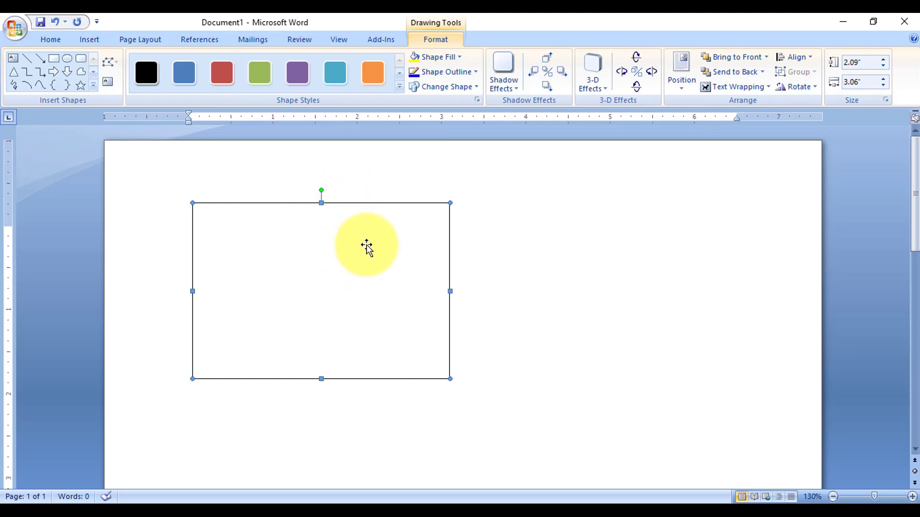
# Adjust the rectangle to 2.09 by 3.21 inches, reposition it, and duplicate it with Ctrl+D
pyautogui.moveTo(378, 226); pyautogui.dragTo(367, 244)
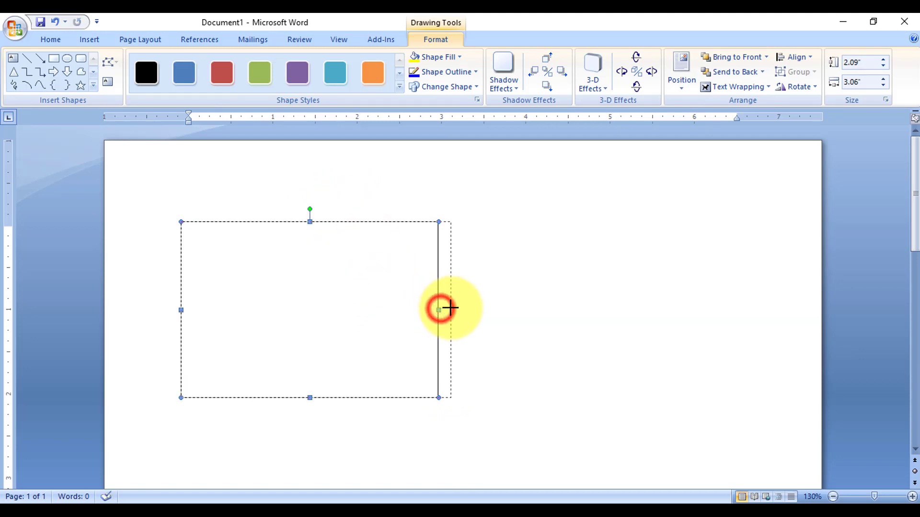
pyautogui.moveTo(450, 308); pyautogui.dragTo(451, 308)
pyautogui.click(532, 305)
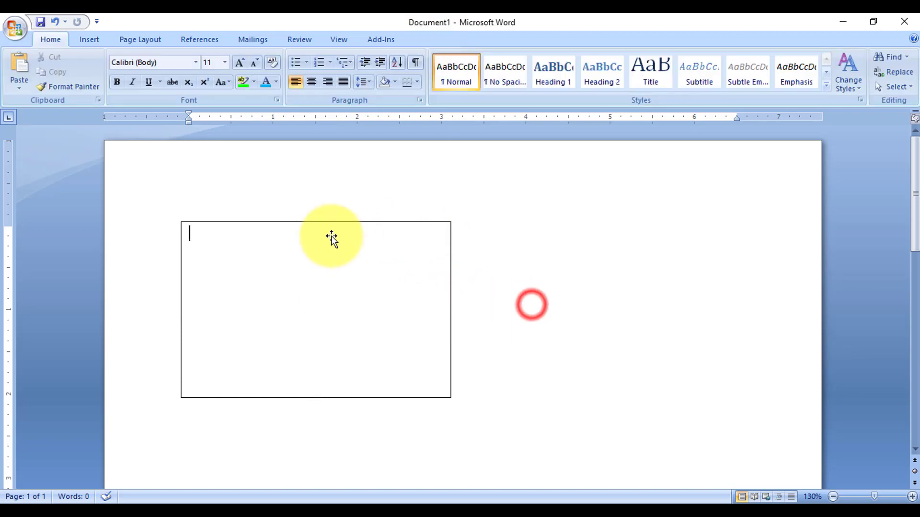
pyautogui.click(331, 238)
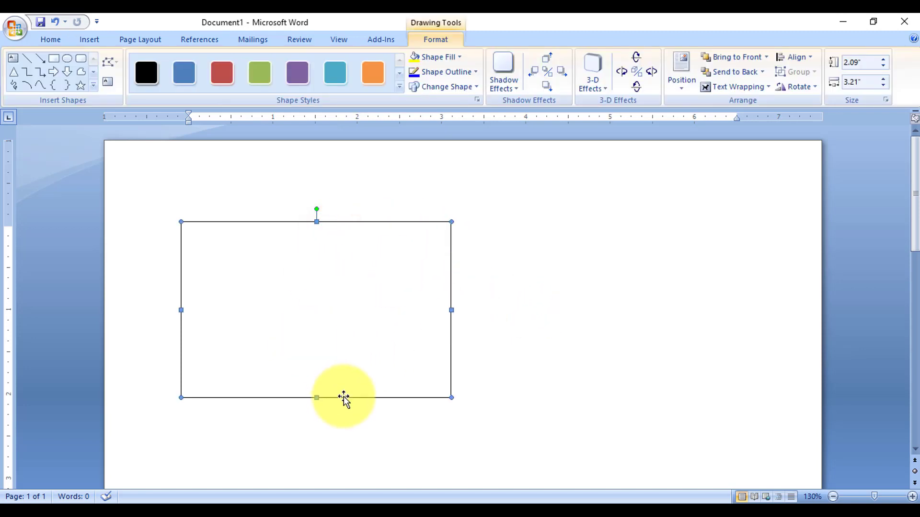
pyautogui.moveTo(367, 222); pyautogui.dragTo(349, 218)
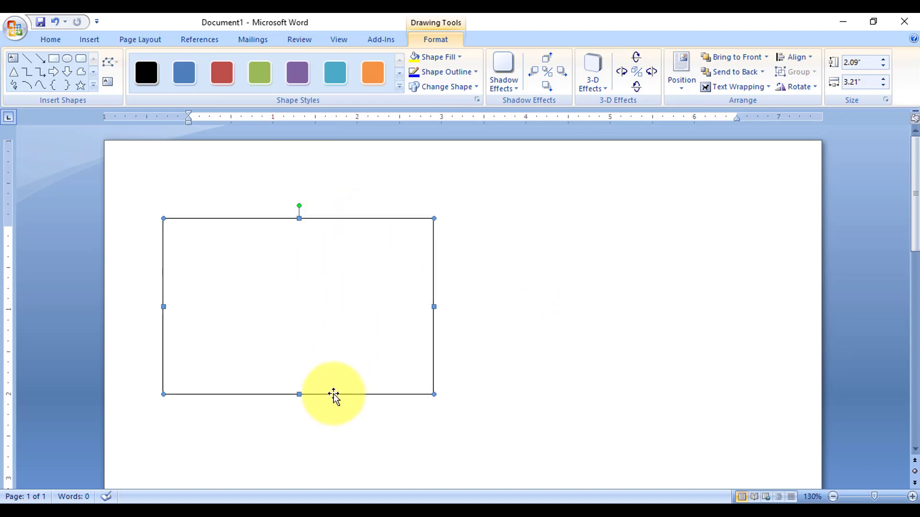
pyautogui.hotkey('ctrl', 'd')
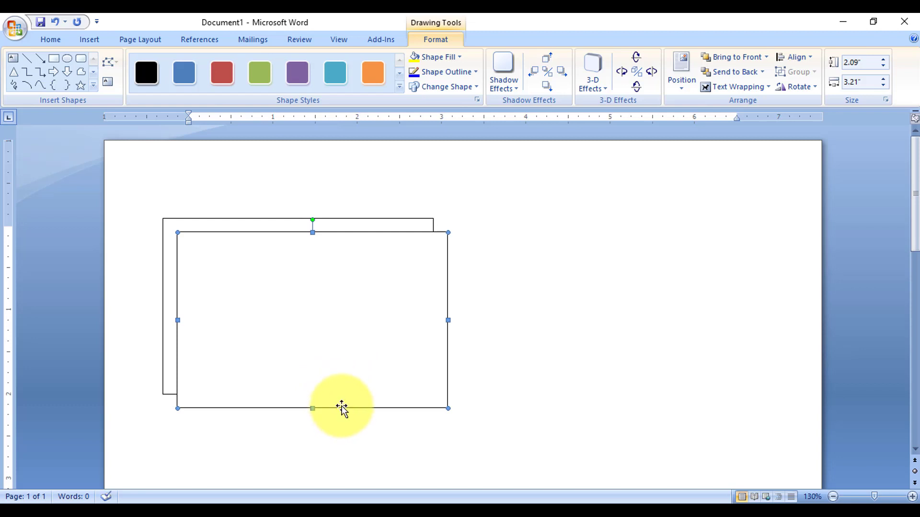
# Move the duplicate to the right of the original, level and separated by a gap
pyautogui.click(340, 405)
pyautogui.moveTo(578, 389)
pyautogui.mouseDown()
pyautogui.moveTo(633, 384)
pyautogui.moveTo(648, 394)
pyautogui.mouseUp()
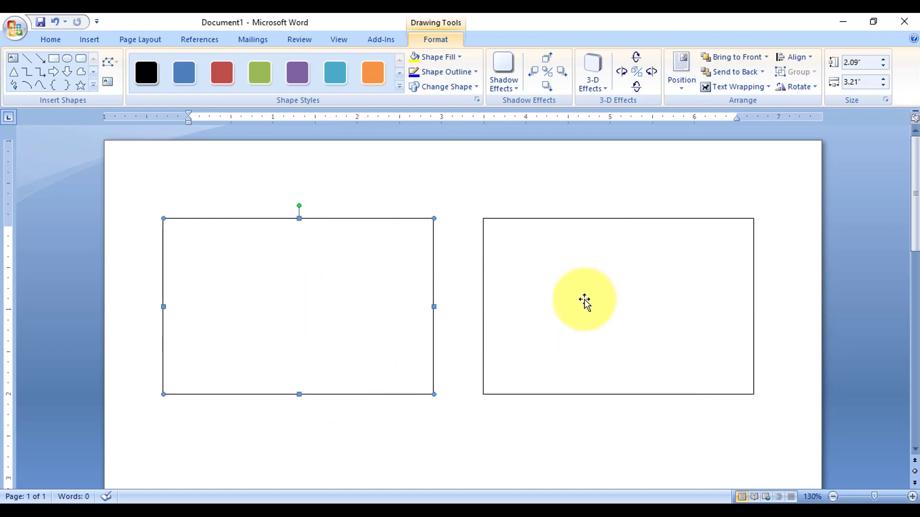
pyautogui.click(572, 308)
pyautogui.moveTo(622, 389); pyautogui.dragTo(640, 390)
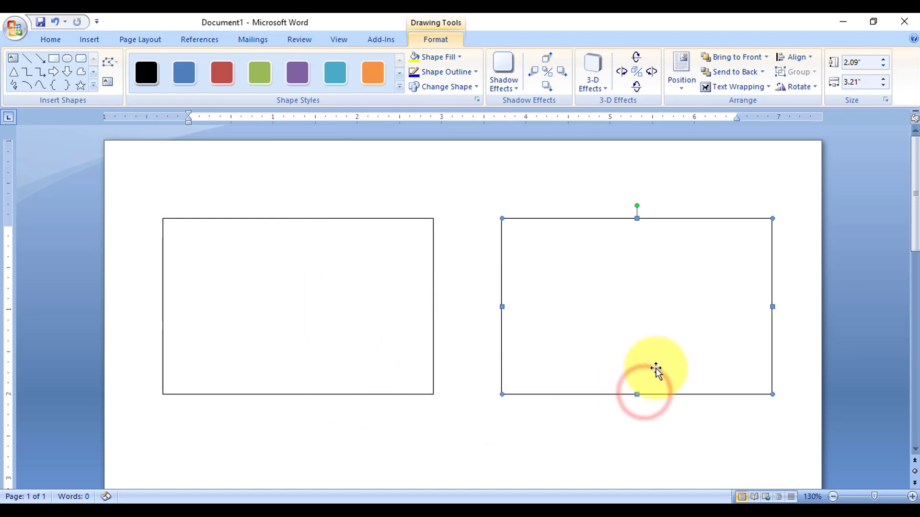
pyautogui.moveTo(427, 389); pyautogui.dragTo(430, 389)
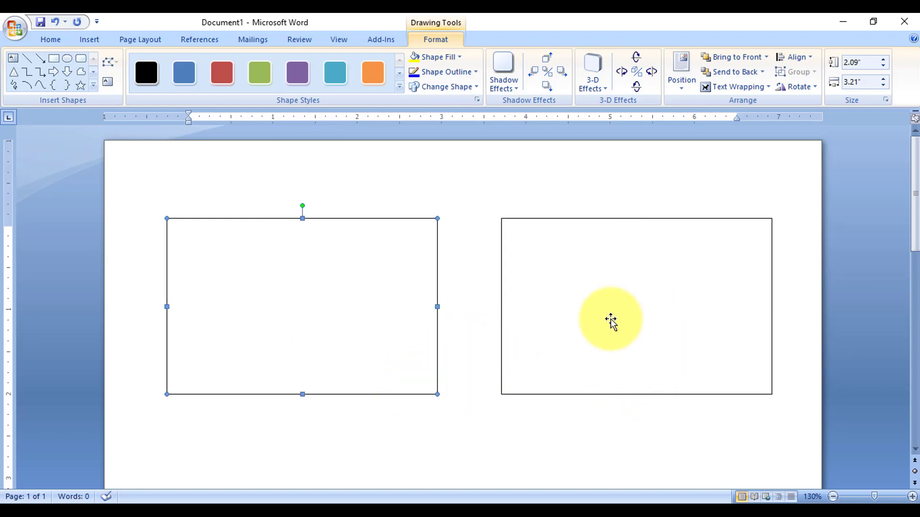
pyautogui.click(610, 319)
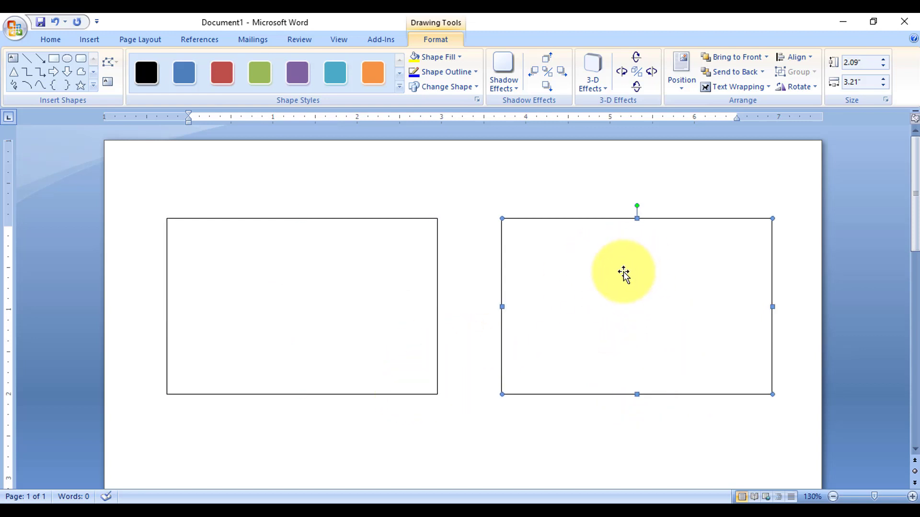
pyautogui.click(357, 285)
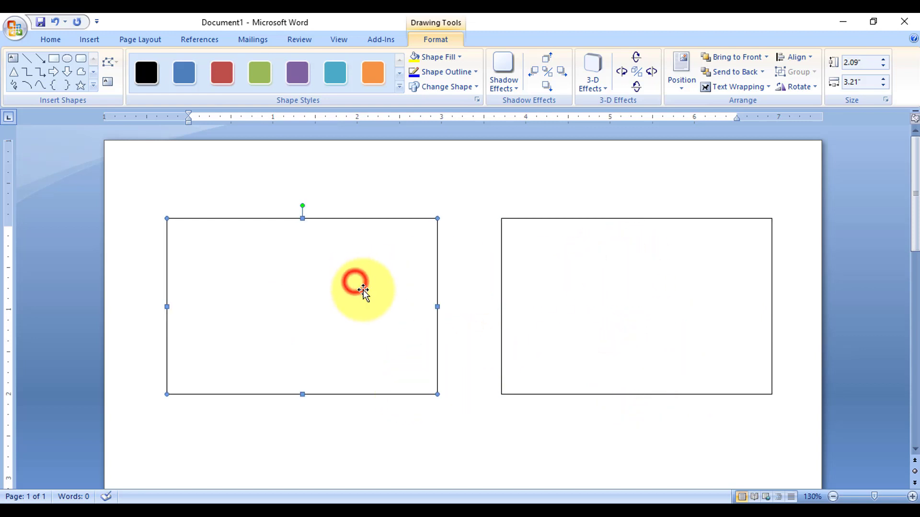
pyautogui.click(685, 309)
pyautogui.click(374, 283)
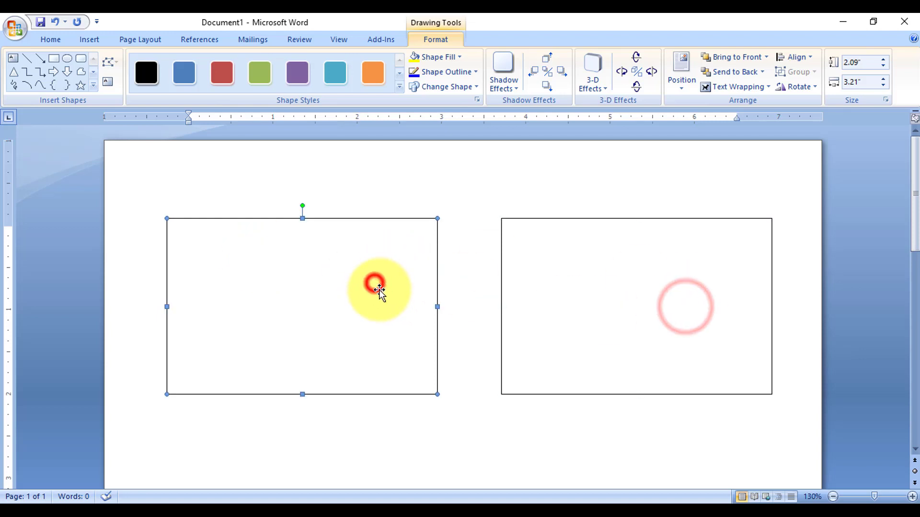
pyautogui.click(91, 39)
# Draw a rectangular band across the middle of the left card
pyautogui.click(199, 80)
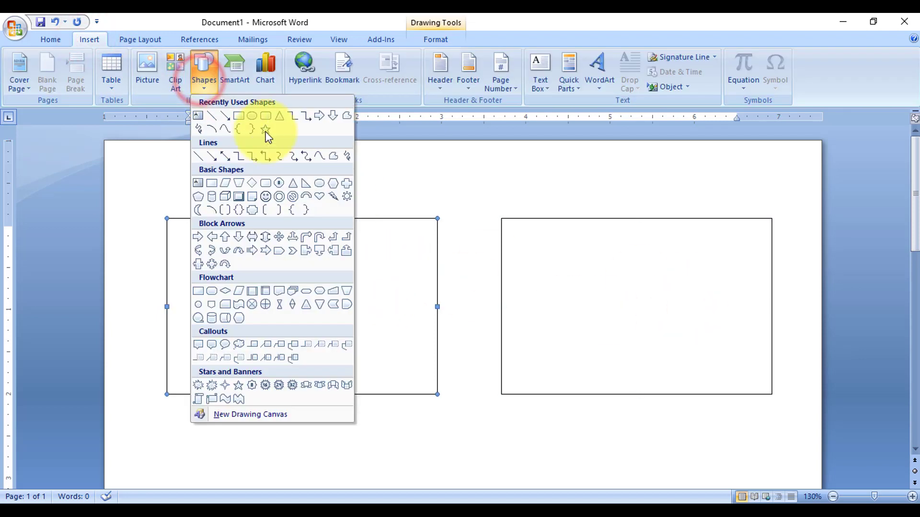
pyautogui.click(210, 183)
pyautogui.moveTo(167, 280); pyautogui.dragTo(436, 338)
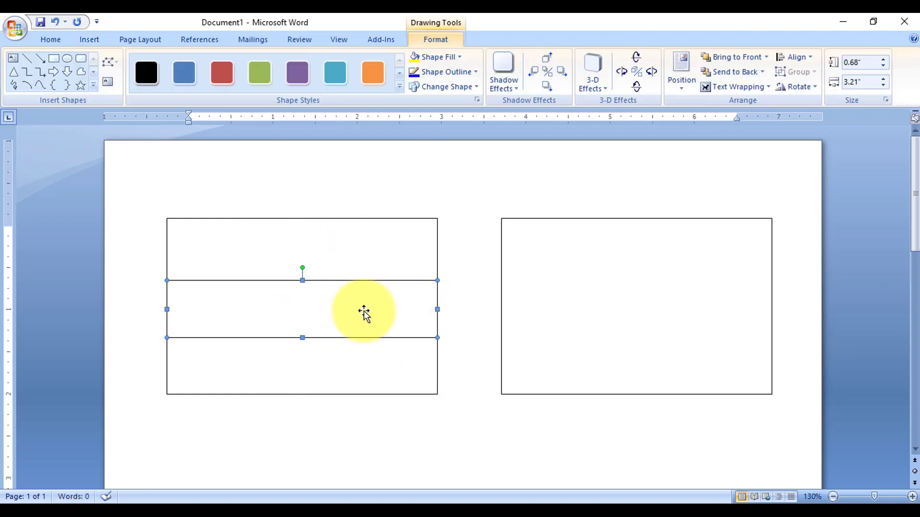
pyautogui.press('Up')
pyautogui.press('Up')
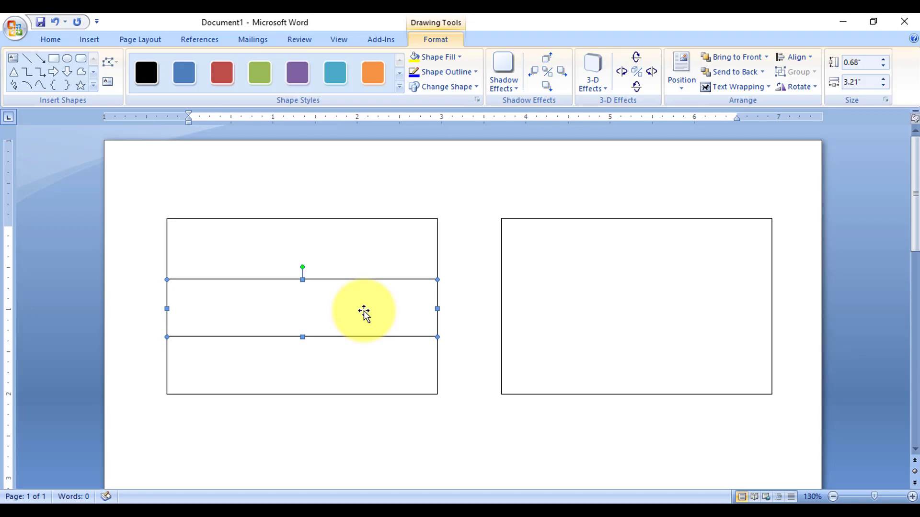
# Fill the band with Aqua, Accent 5, Lighter 40% and remove its outline
pyautogui.click(453, 55)
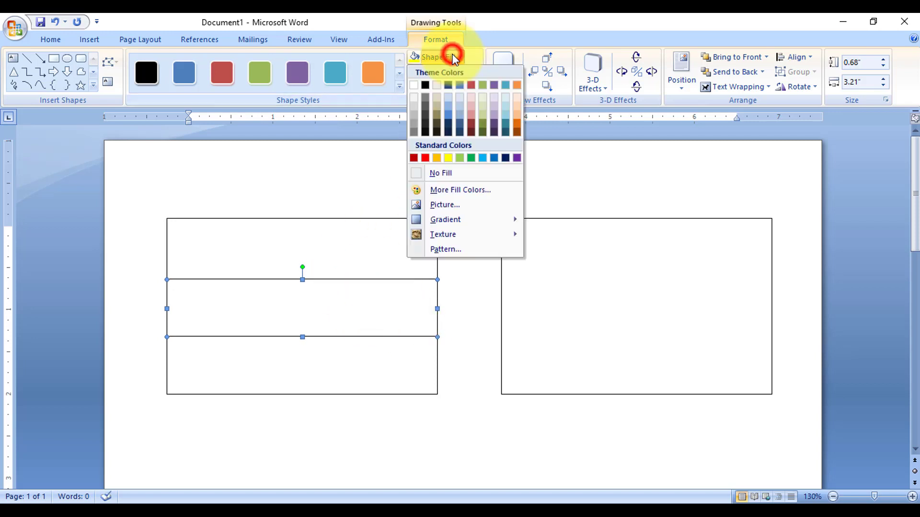
pyautogui.click(507, 119)
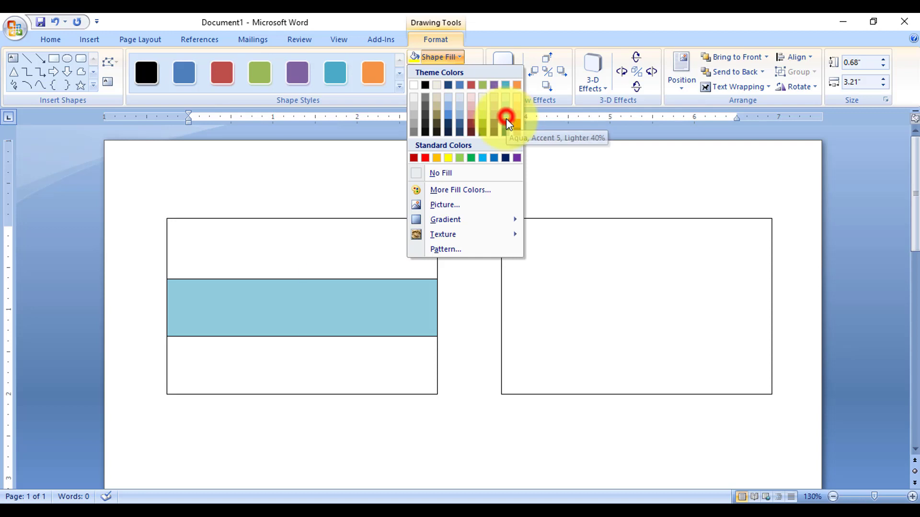
pyautogui.click(435, 76)
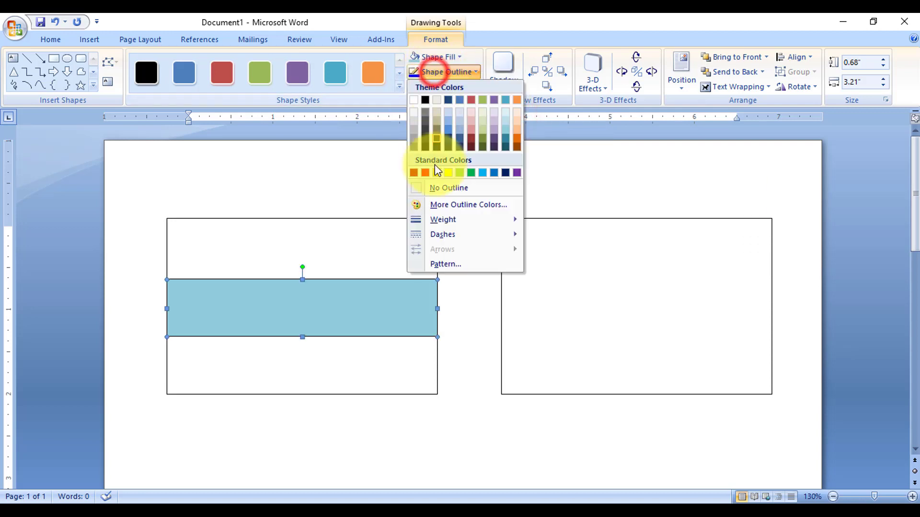
pyautogui.click(447, 186)
pyautogui.click(477, 326)
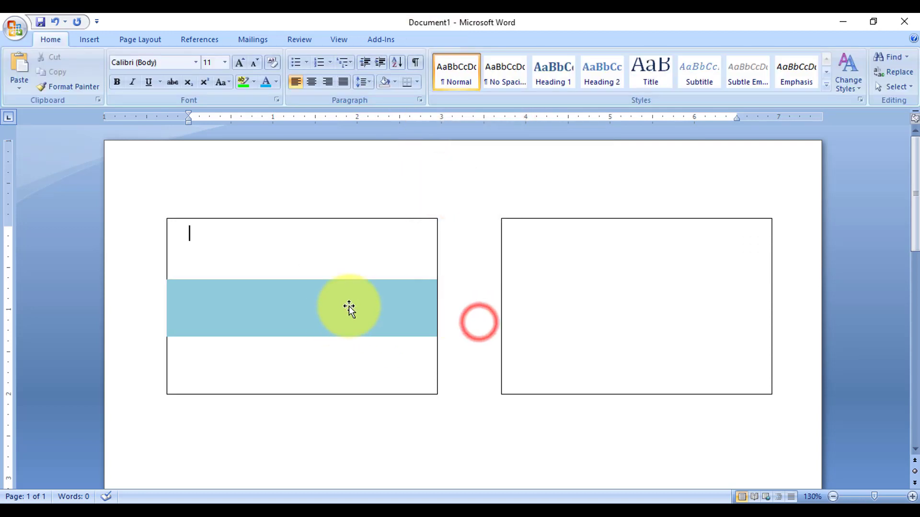
# Nudge the aqua band up slightly on the left card
pyautogui.scroll(6, 463, 321)
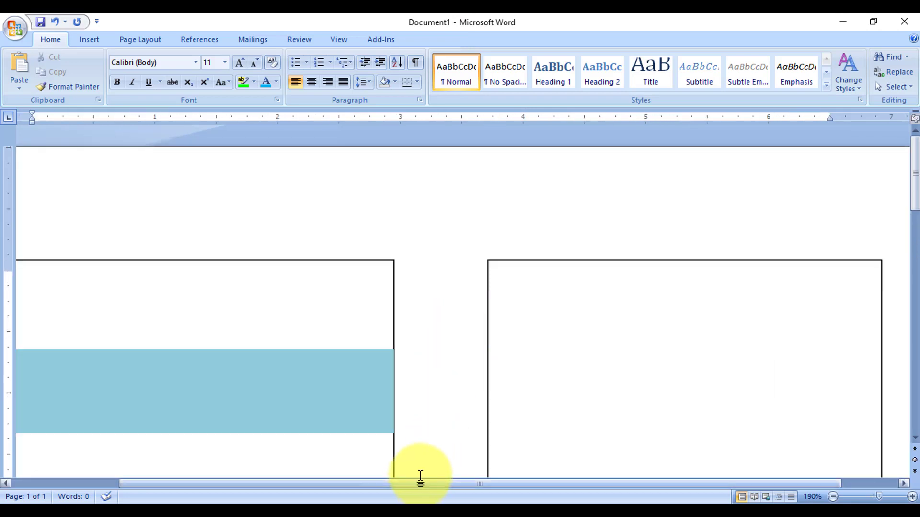
pyautogui.moveTo(419, 484); pyautogui.dragTo(314, 484)
pyautogui.click(172, 393)
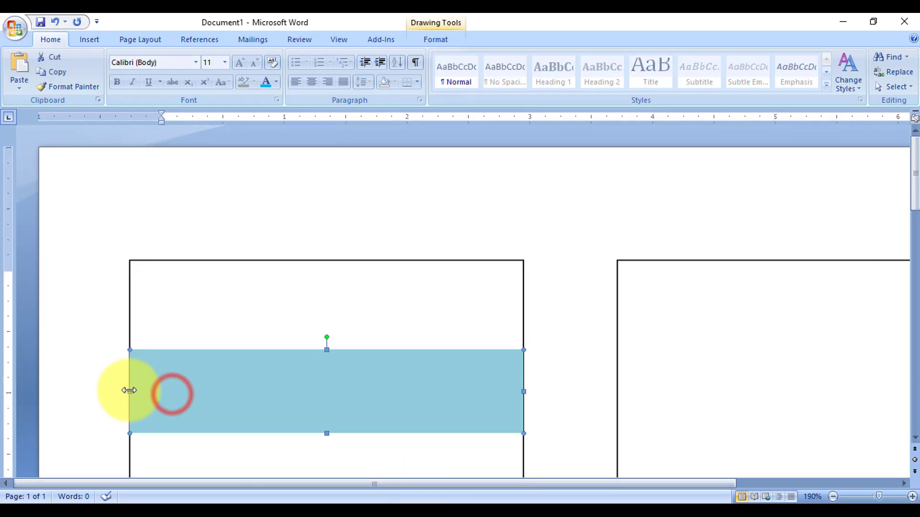
pyautogui.click(131, 390)
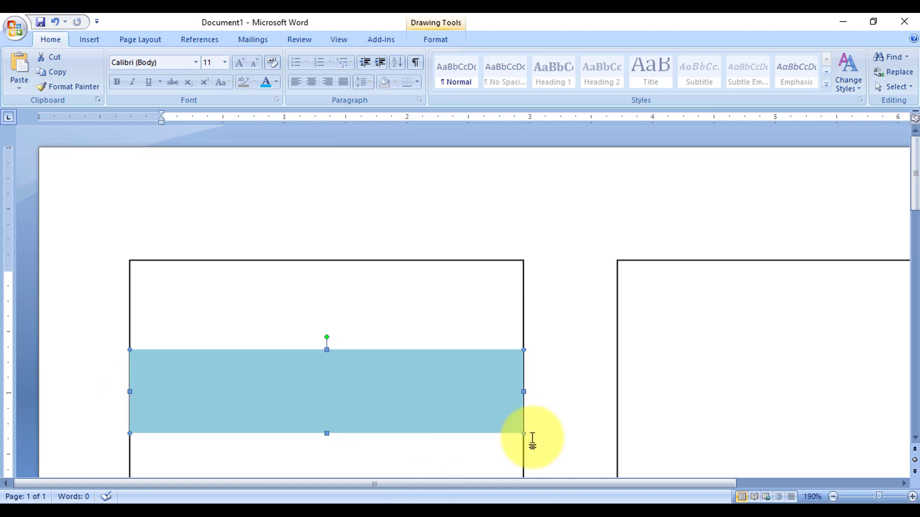
pyautogui.click(518, 398)
pyautogui.scroll(-4, 480, 331)
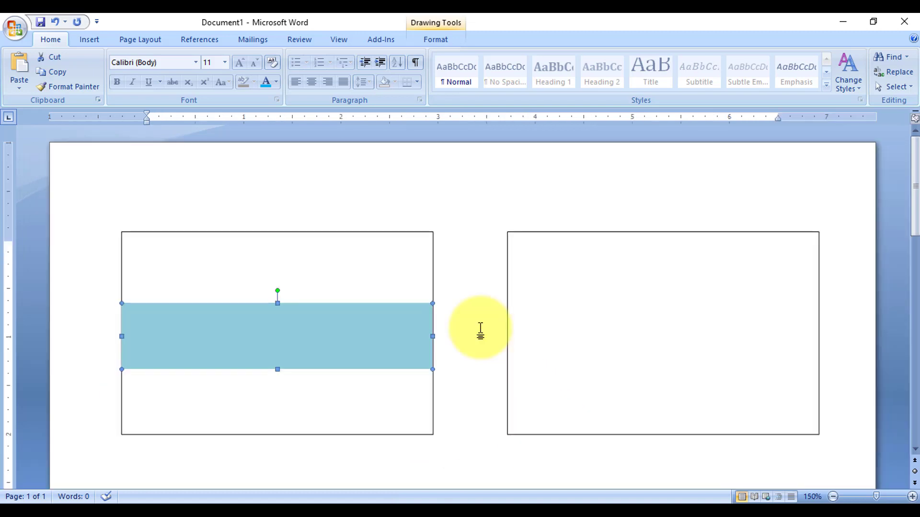
pyautogui.press('Up')
pyautogui.press('Up')
pyautogui.click(478, 336)
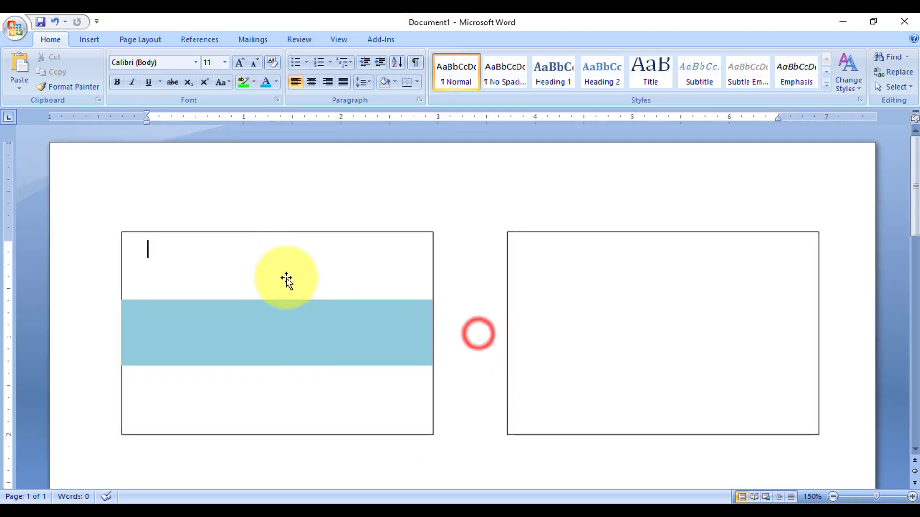
pyautogui.click(95, 41)
pyautogui.click(204, 82)
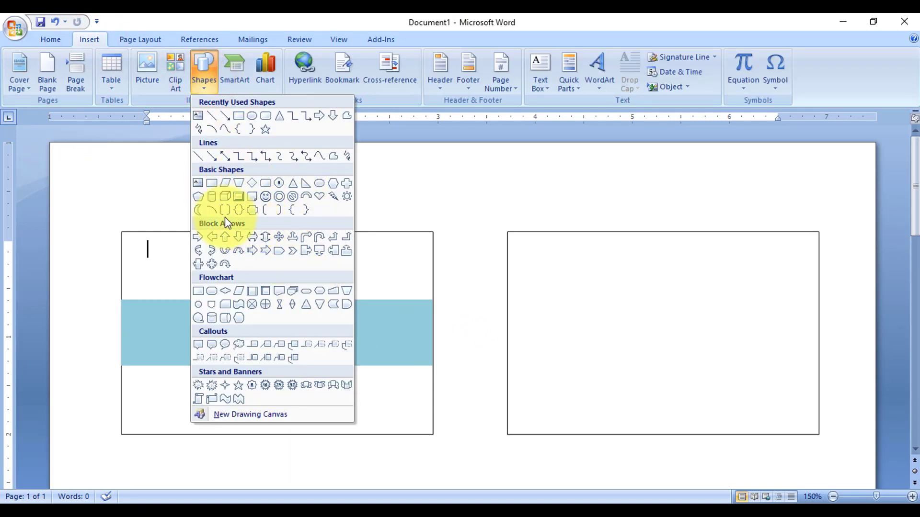
# Draw a 0.6 by 0.69 inch hexagon at the left end of the aqua band
pyautogui.click(330, 187)
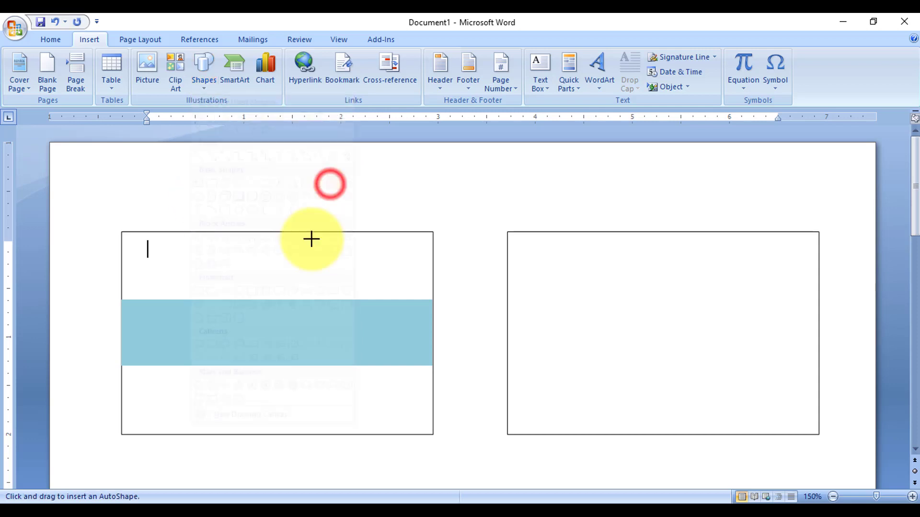
pyautogui.moveTo(134, 302); pyautogui.dragTo(198, 354)
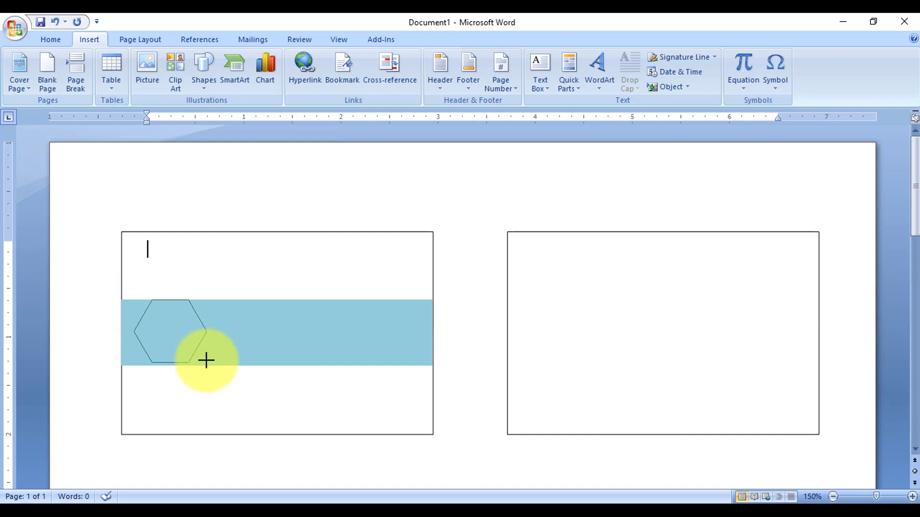
pyautogui.moveTo(206, 360); pyautogui.dragTo(201, 358)
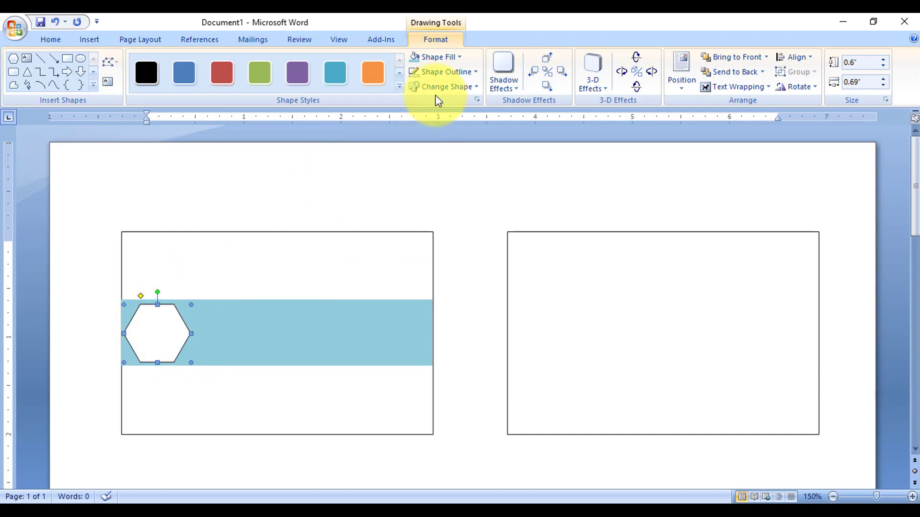
# Give the hexagon a light aqua fill, no outline and a drop shadow
pyautogui.click(461, 59)
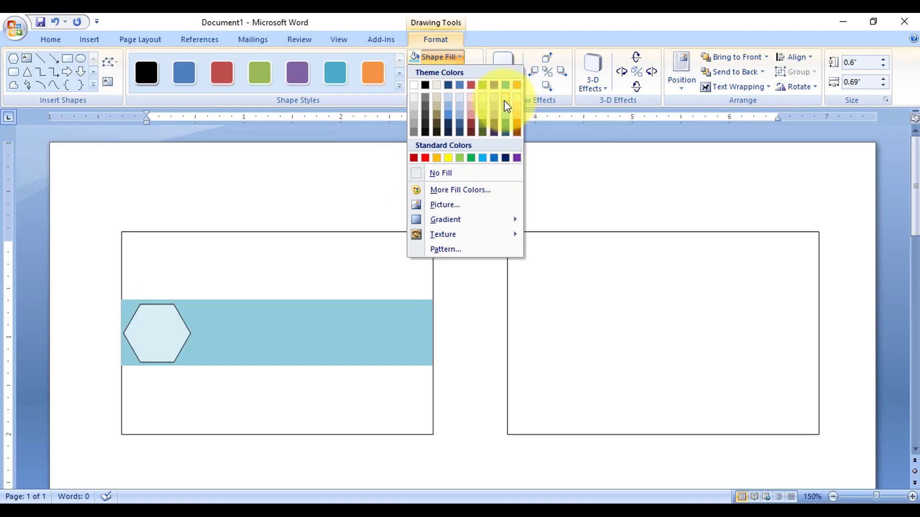
pyautogui.click(502, 107)
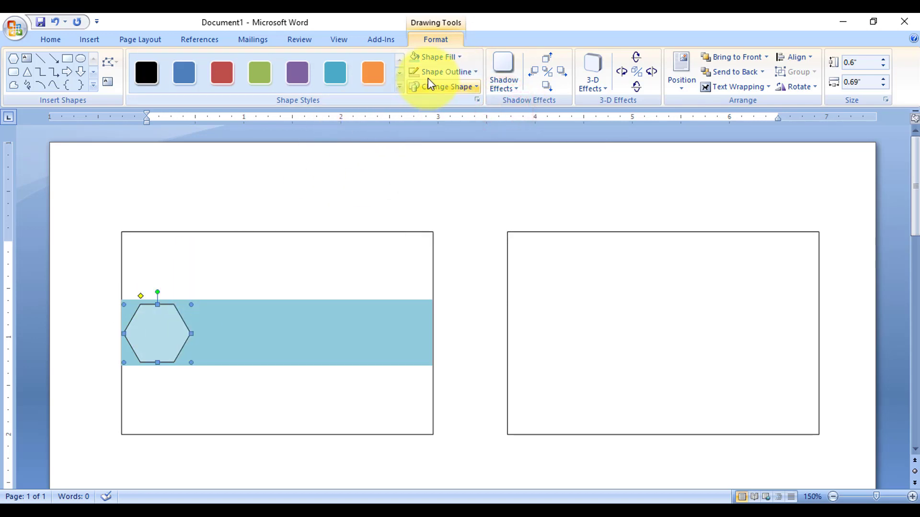
pyautogui.click(428, 71)
pyautogui.click(433, 190)
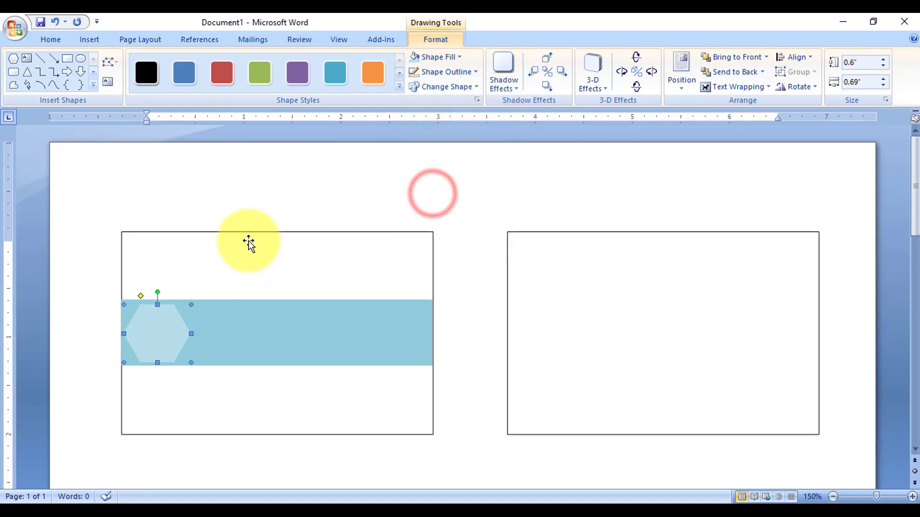
pyautogui.click(500, 86)
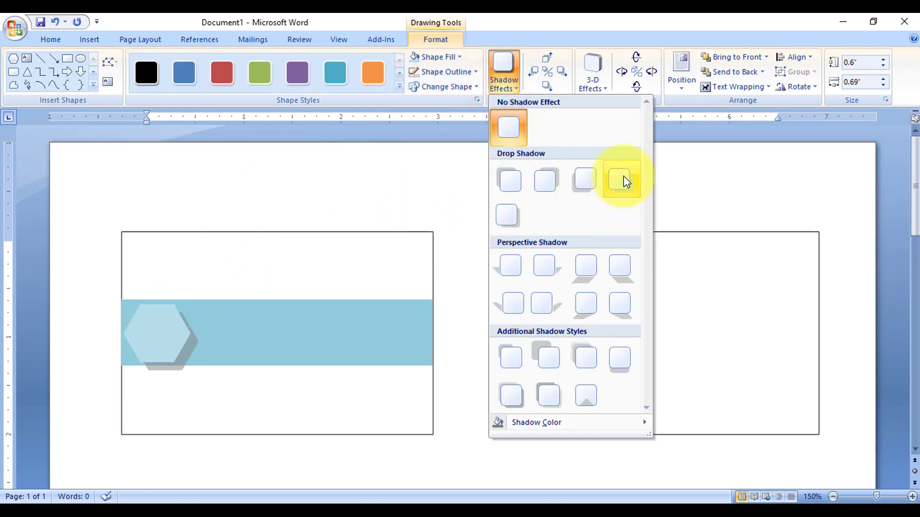
pyautogui.click(507, 215)
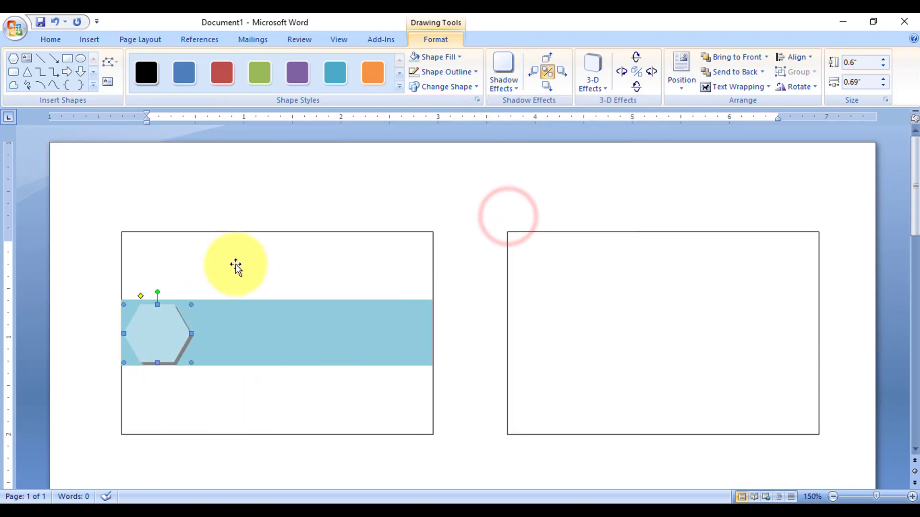
pyautogui.click(427, 200)
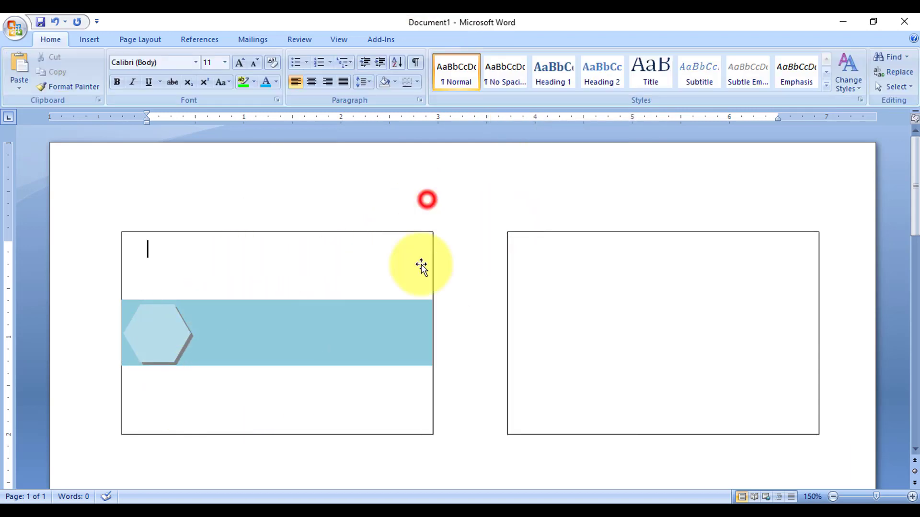
pyautogui.click(155, 336)
pyautogui.doubleClick(155, 337)
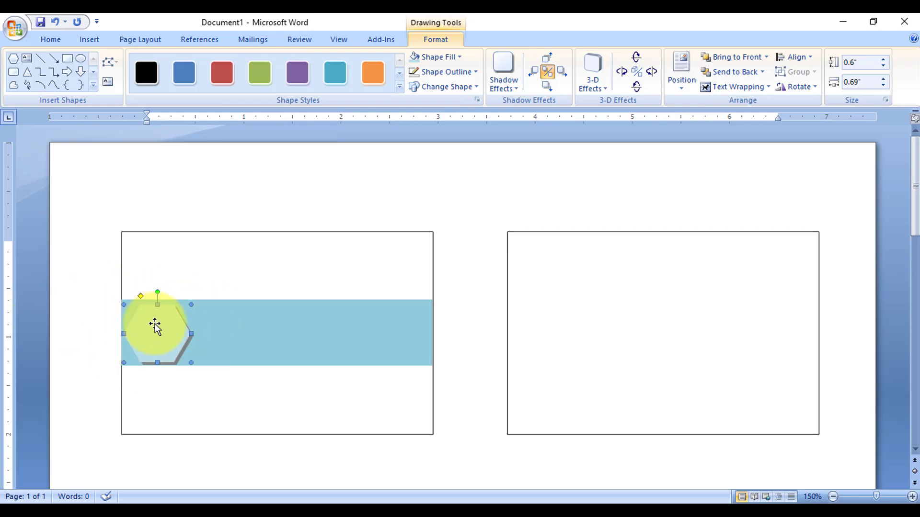
pyautogui.click(94, 40)
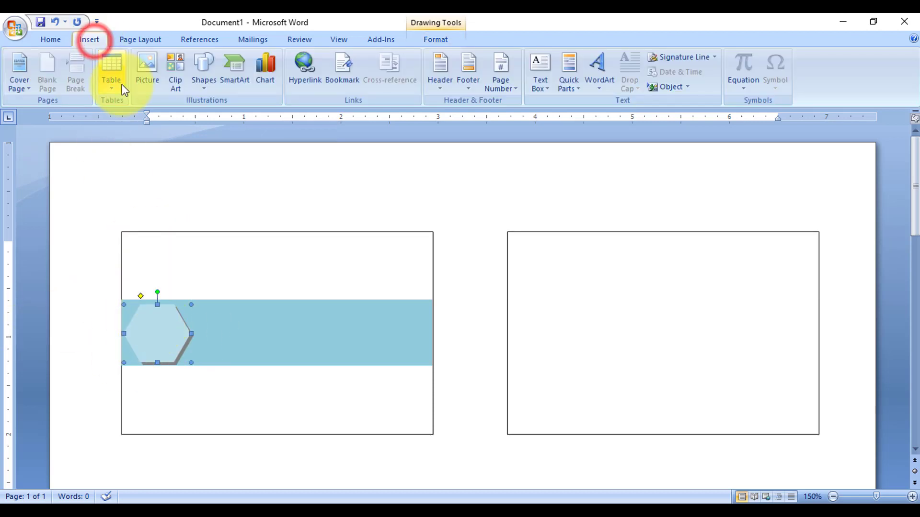
# Insert the brand-01 picture from the Desktop\Desktop folder
pyautogui.click(152, 67)
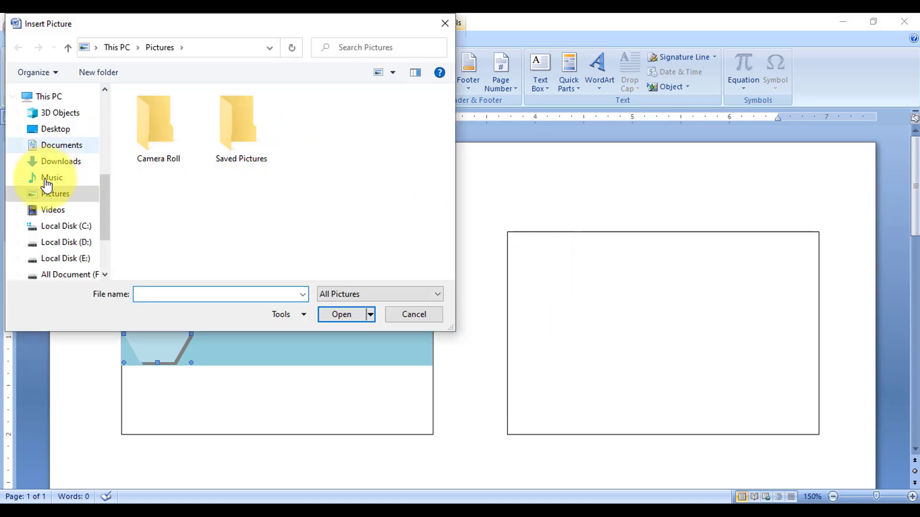
pyautogui.click(56, 129)
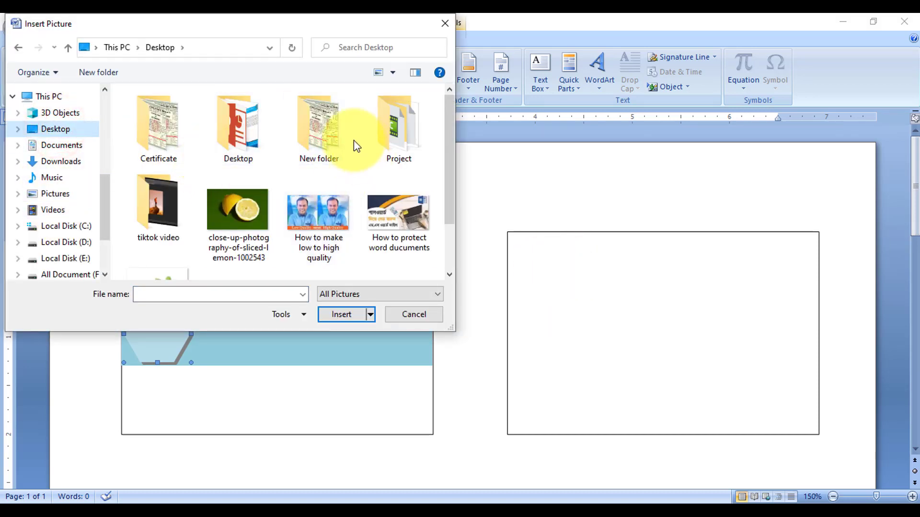
pyautogui.doubleClick(232, 127)
pyautogui.scroll(-3, 364, 211)
pyautogui.click(310, 140)
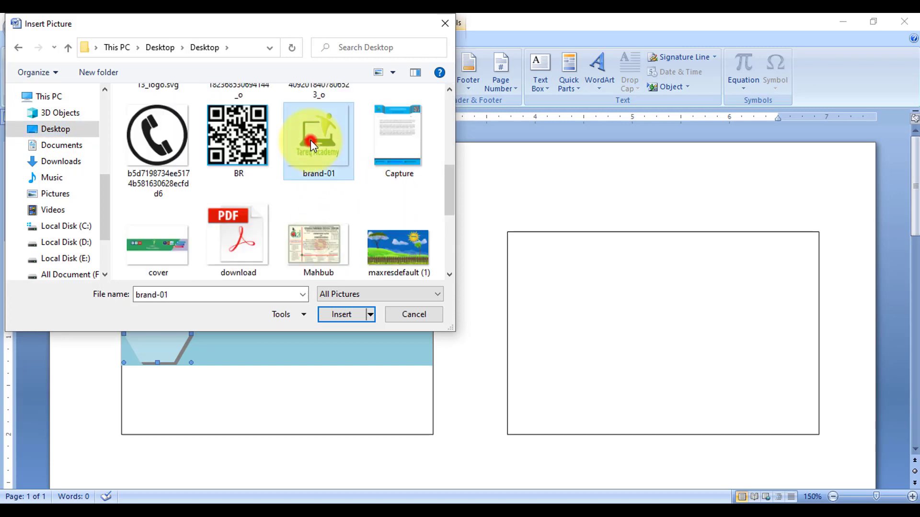
pyautogui.click(354, 315)
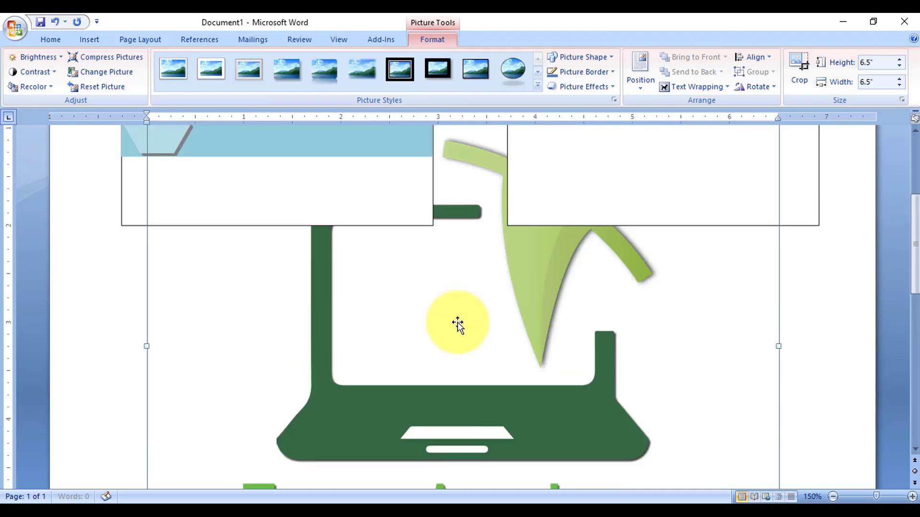
# Set the logo In Front of Text, shrink it to 0.48 inches square, and place it on the hexagon
pyautogui.click(695, 87)
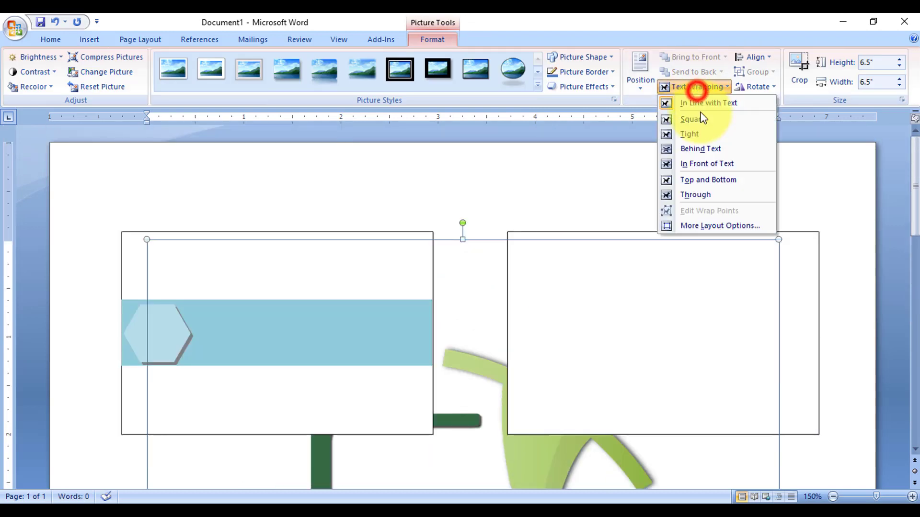
pyautogui.click(696, 164)
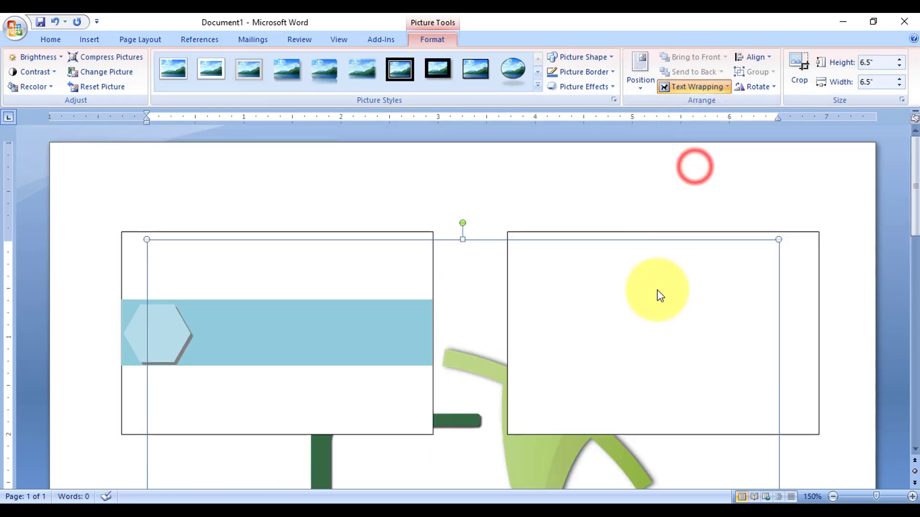
pyautogui.click(778, 327)
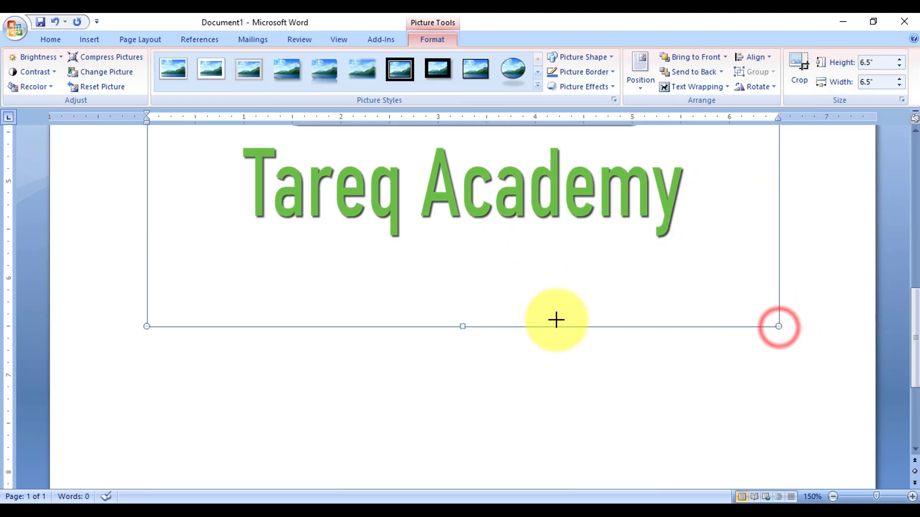
pyautogui.moveTo(571, 325); pyautogui.dragTo(194, 189)
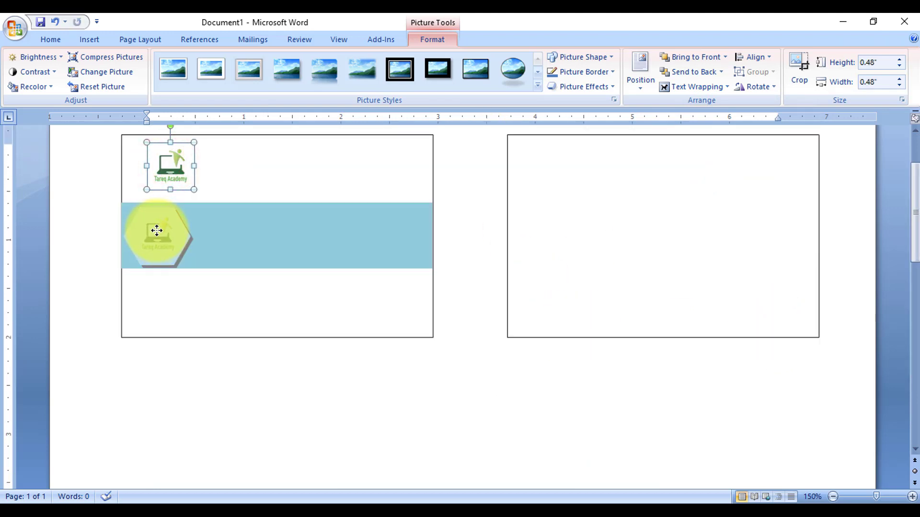
pyautogui.moveTo(157, 231); pyautogui.dragTo(158, 232)
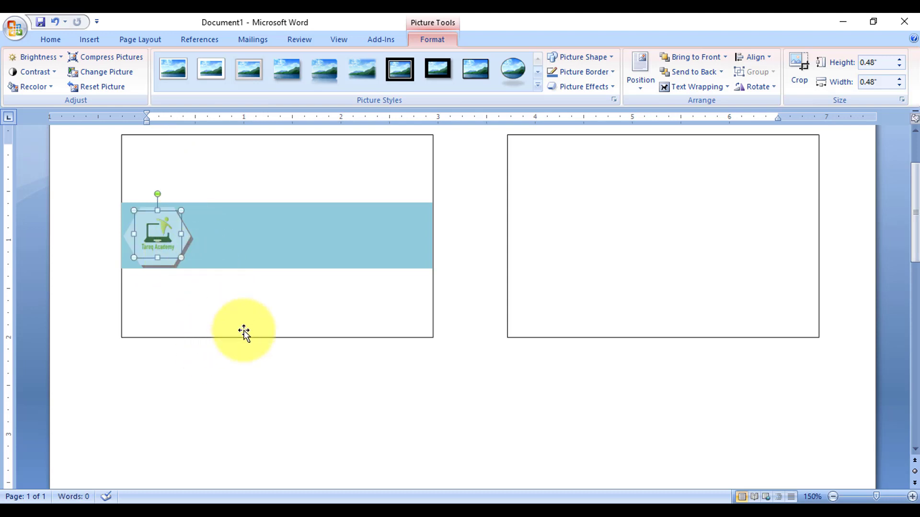
pyautogui.click(254, 358)
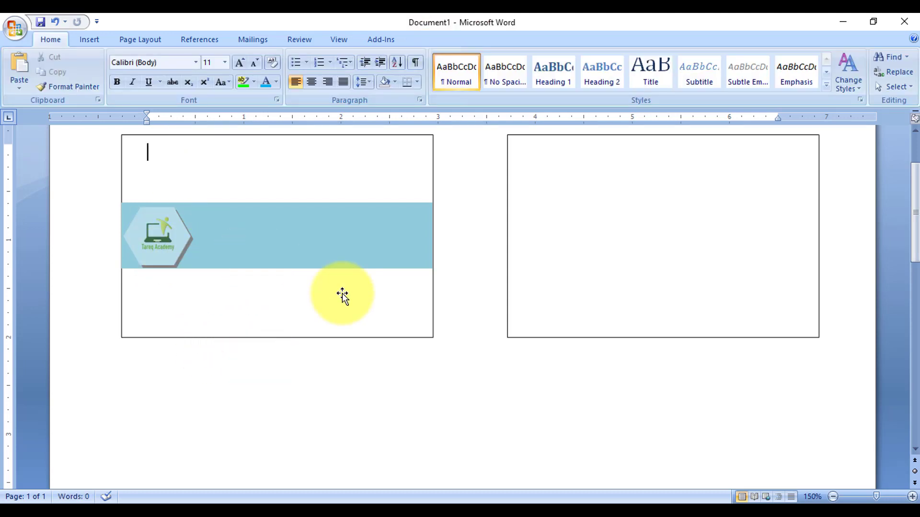
pyautogui.scroll(1, 312, 293)
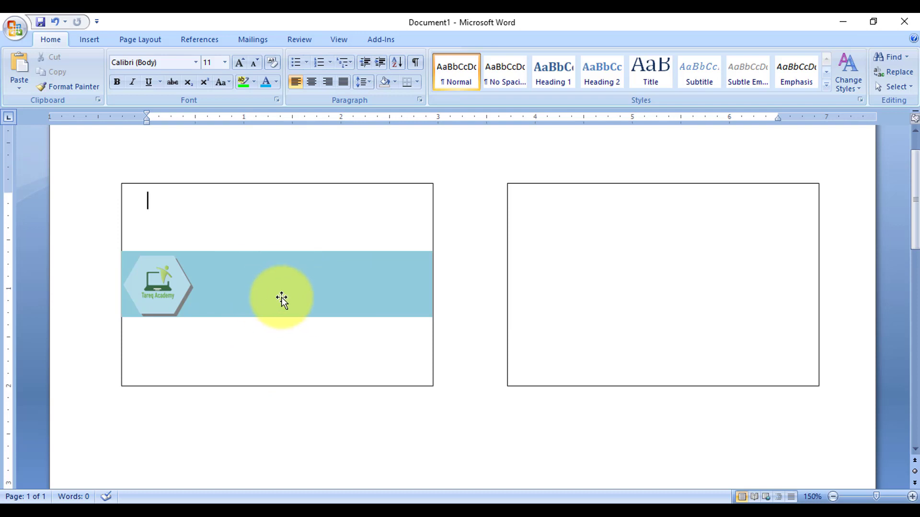
pyautogui.scroll(1, 293, 295)
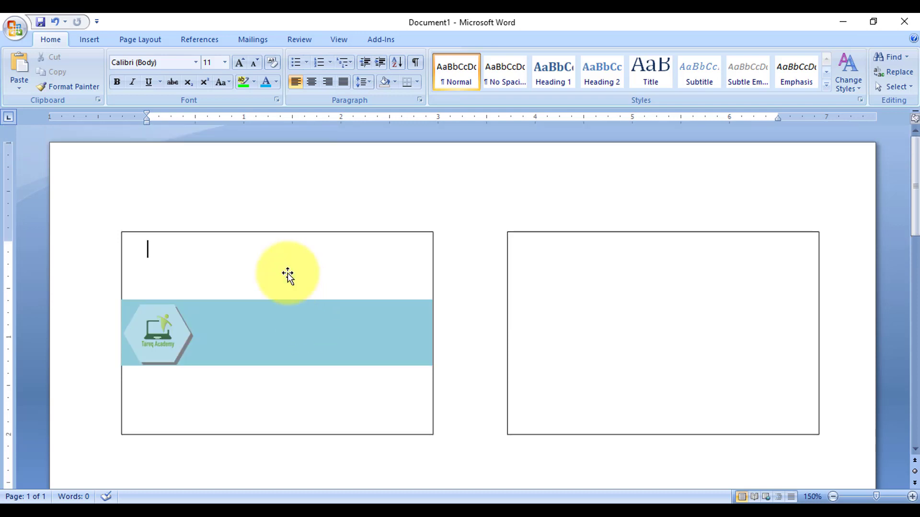
pyautogui.scroll(-2, 410, 391)
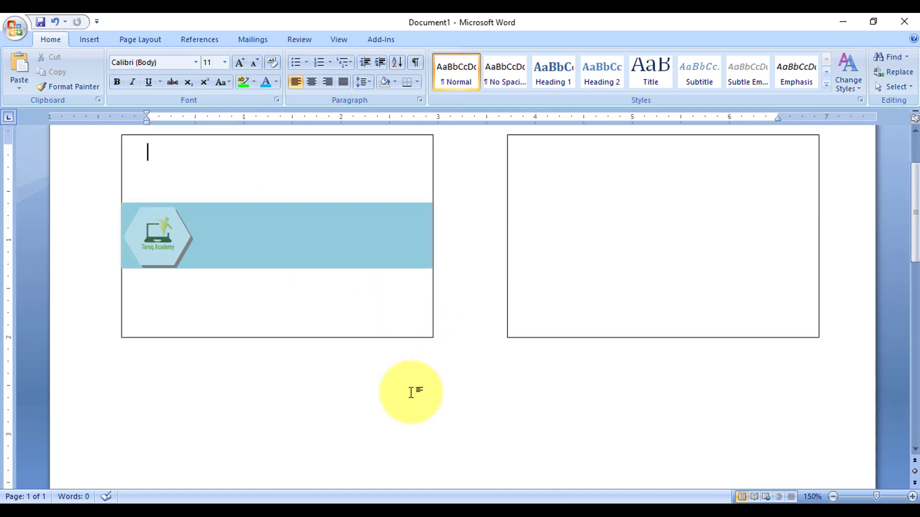
pyautogui.click(366, 402)
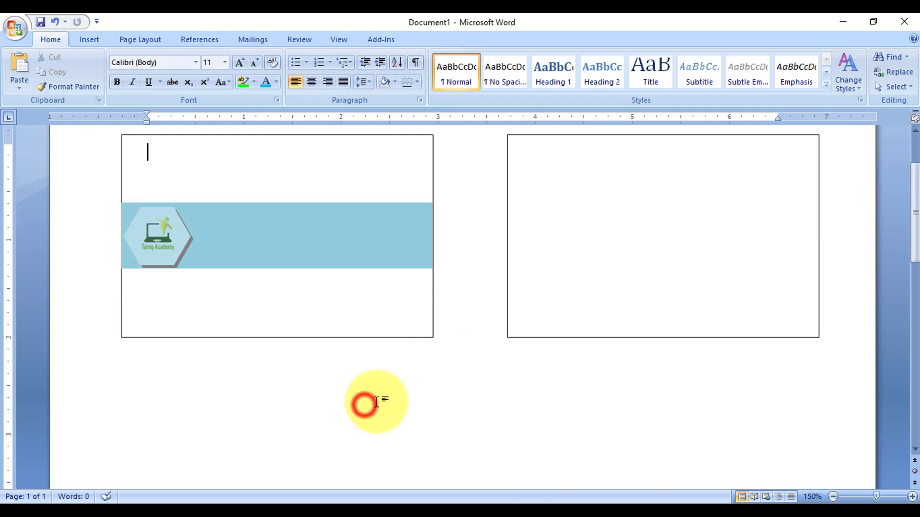
# Insert first-style WordArt containing the academy name
pyautogui.click(88, 40)
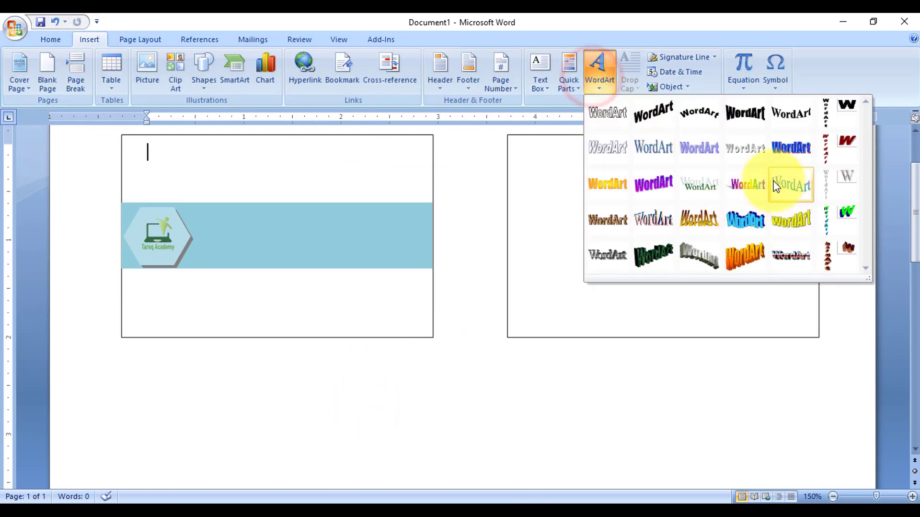
pyautogui.click(604, 114)
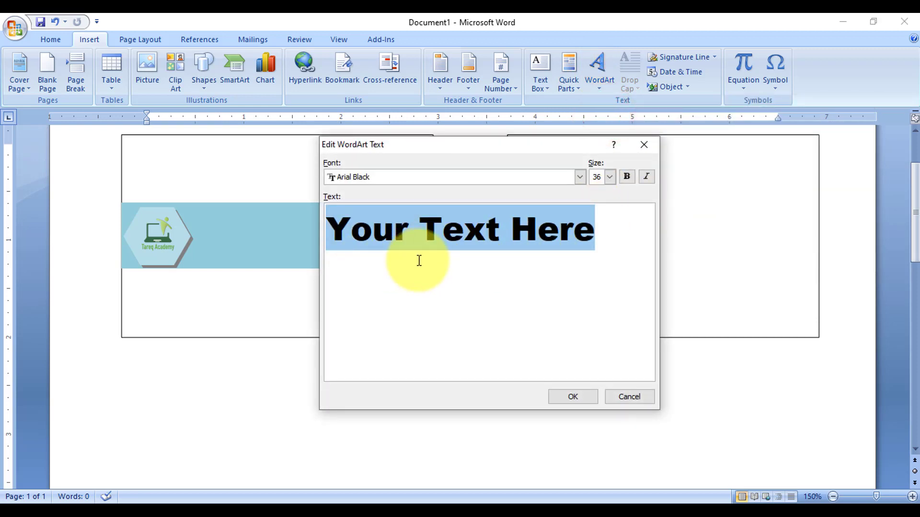
pyautogui.write('Tareq Academy')
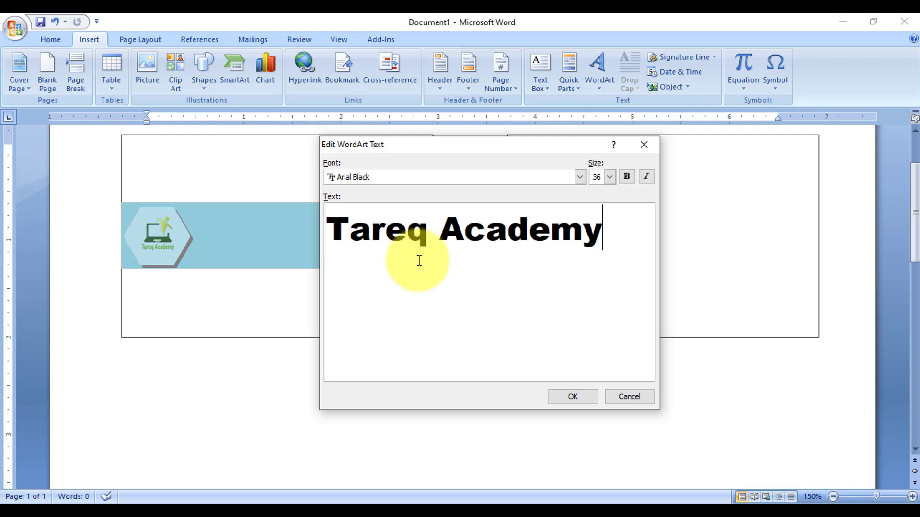
pyautogui.click(578, 396)
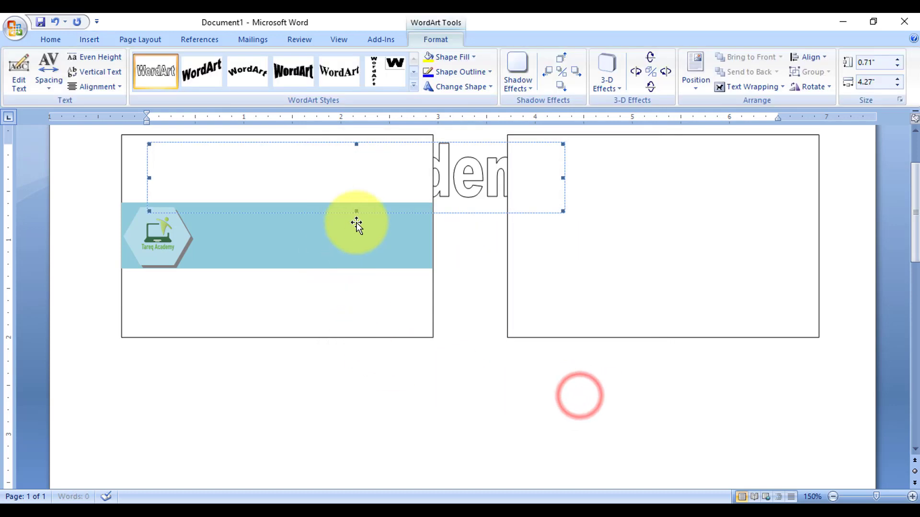
# Float the WordArt in front of text, move it onto the aqua band, and resize it to 0.4 by 2.19 inches
pyautogui.click(749, 87)
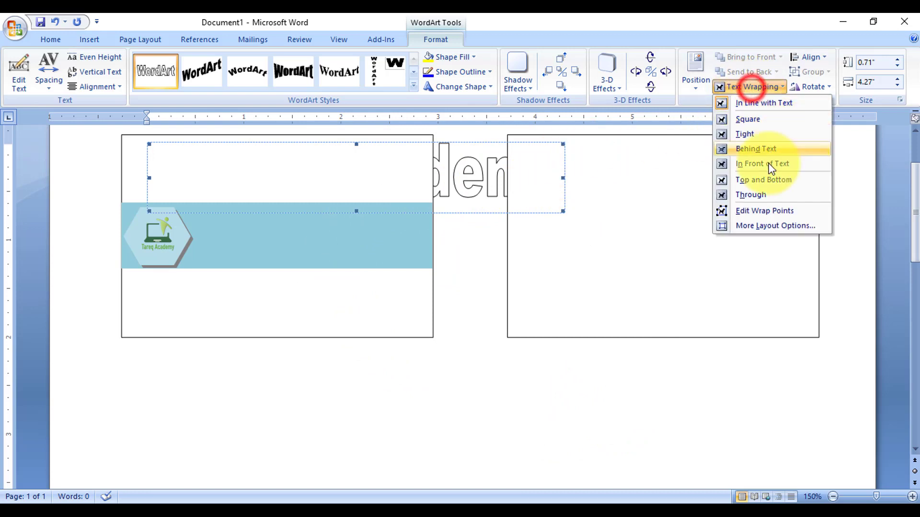
pyautogui.click(766, 165)
pyautogui.moveTo(456, 178); pyautogui.dragTo(476, 236)
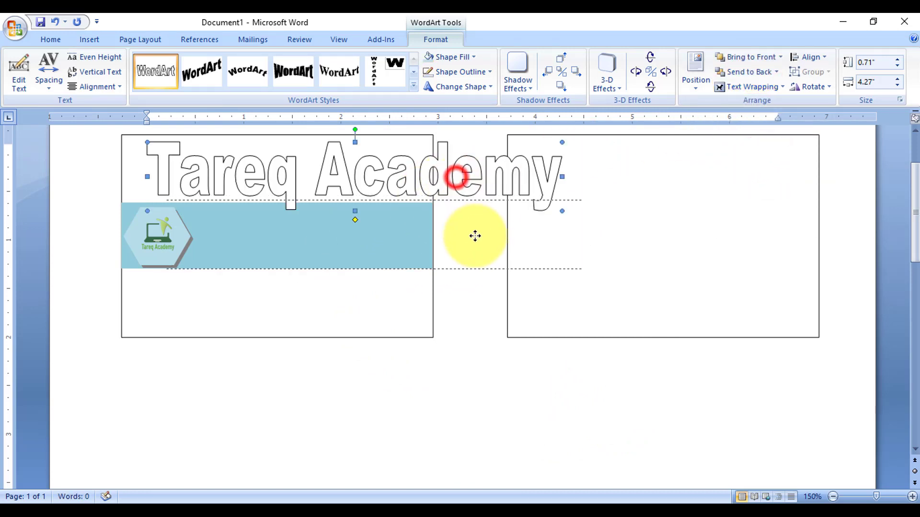
pyautogui.moveTo(579, 270)
pyautogui.mouseDown()
pyautogui.moveTo(400, 253)
pyautogui.moveTo(378, 238)
pyautogui.moveTo(386, 241)
pyautogui.mouseUp()
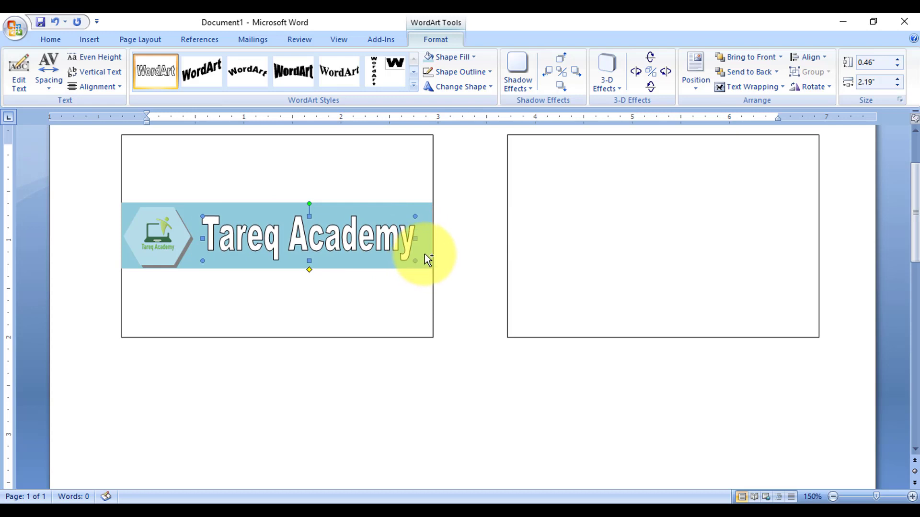
pyautogui.moveTo(415, 238); pyautogui.dragTo(416, 242)
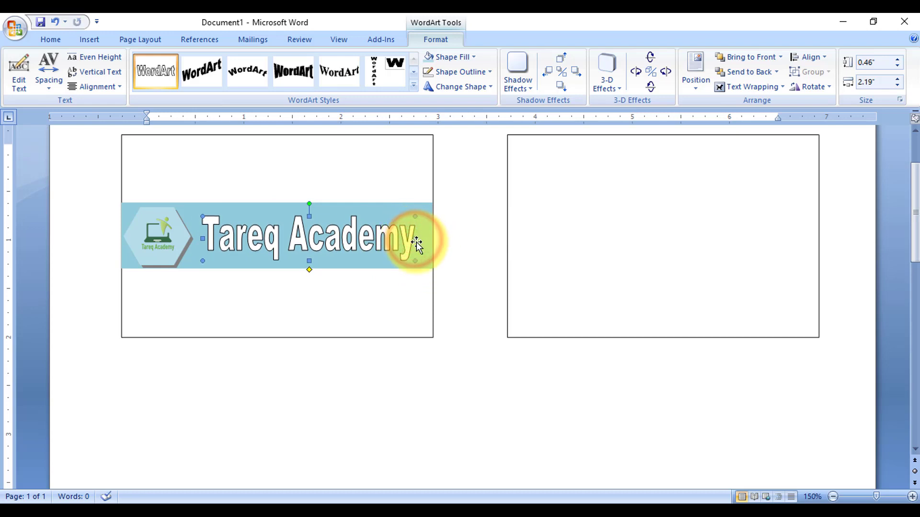
pyautogui.hotkey('ctrl', 'z')
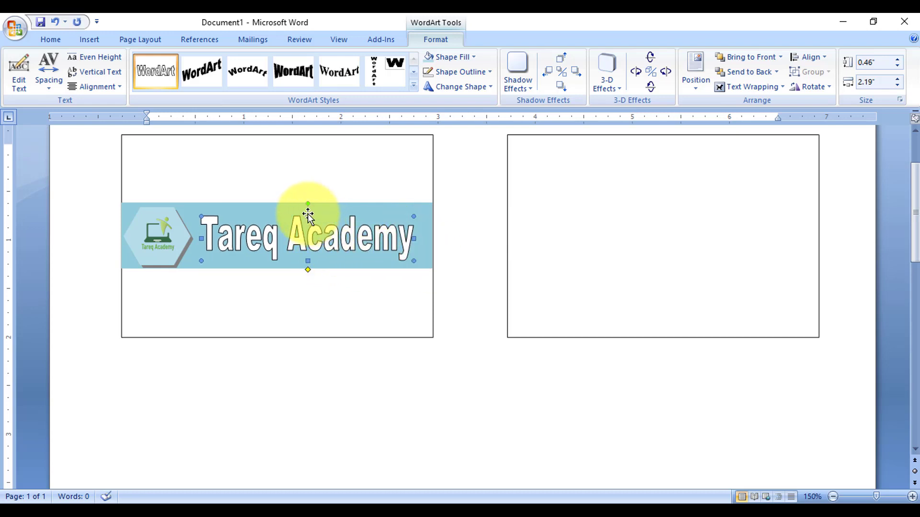
pyautogui.moveTo(308, 216); pyautogui.dragTo(308, 223)
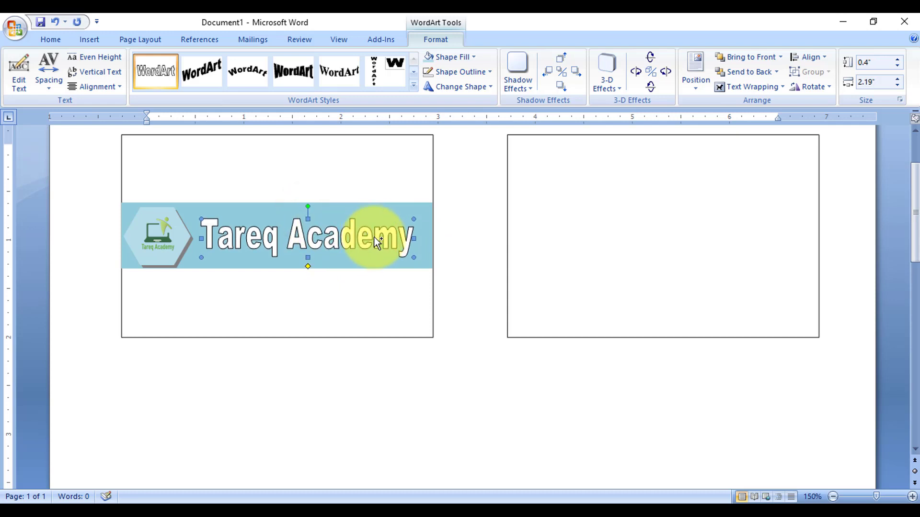
pyautogui.hotkey('ctrl', 'z')
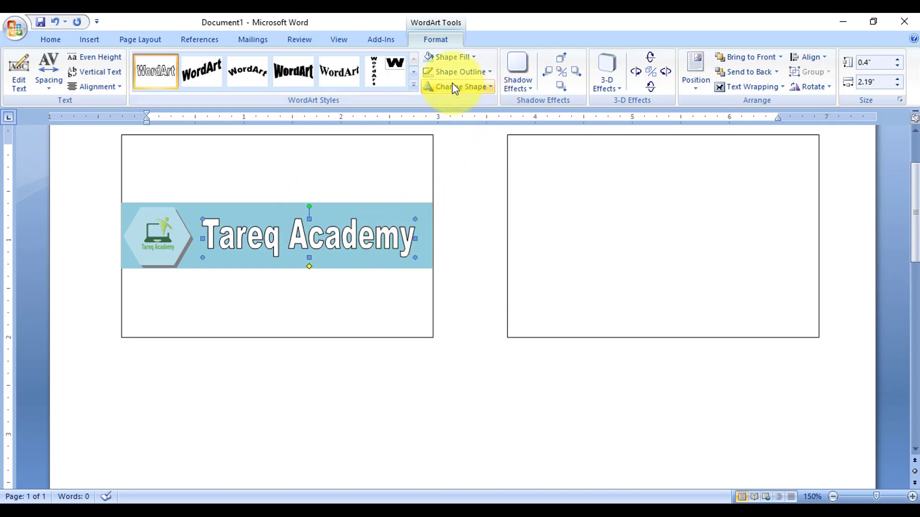
# Set the WordArt's outline to No Outline
pyautogui.click(460, 74)
pyautogui.click(468, 185)
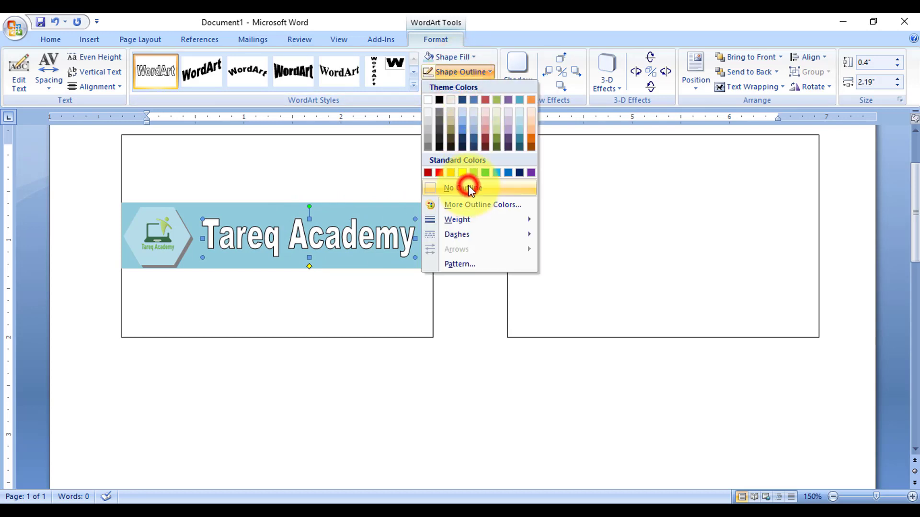
pyautogui.click(456, 277)
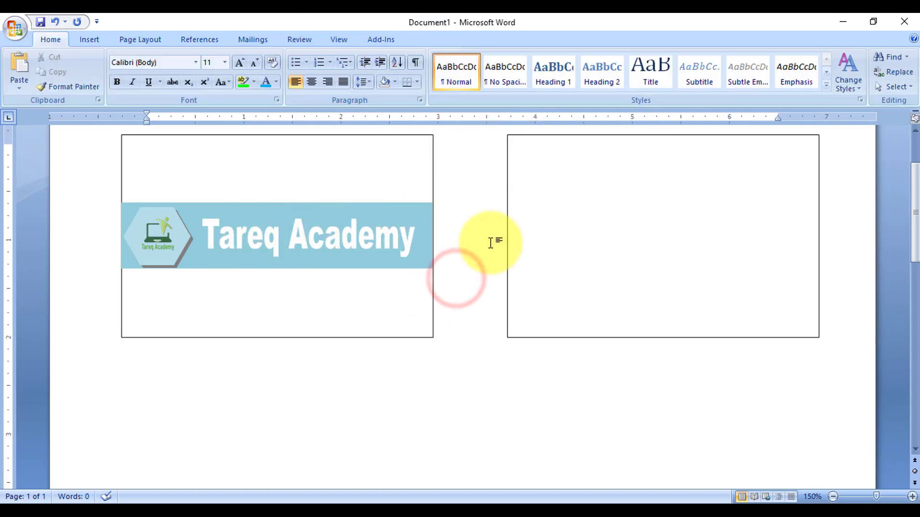
# Draw a text box near the front card's top right and type the cardholder's name
pyautogui.scroll(1, 427, 237)
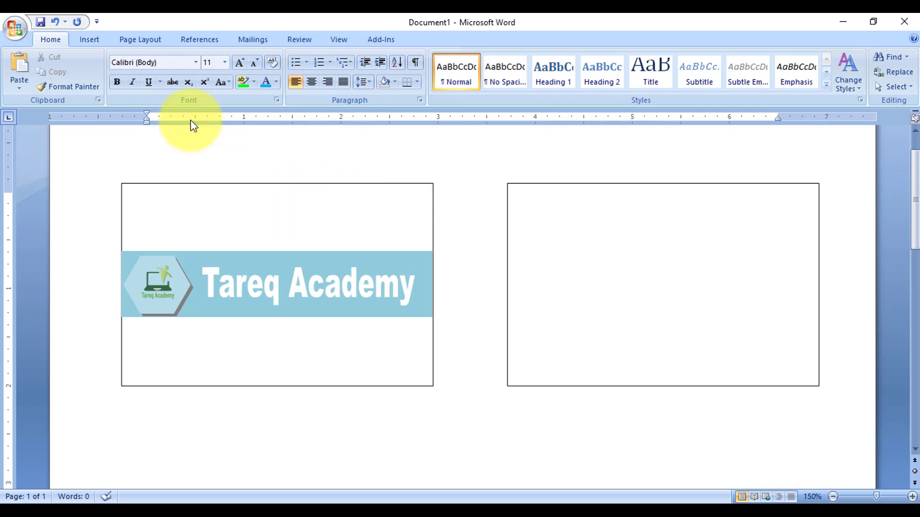
pyautogui.click(88, 38)
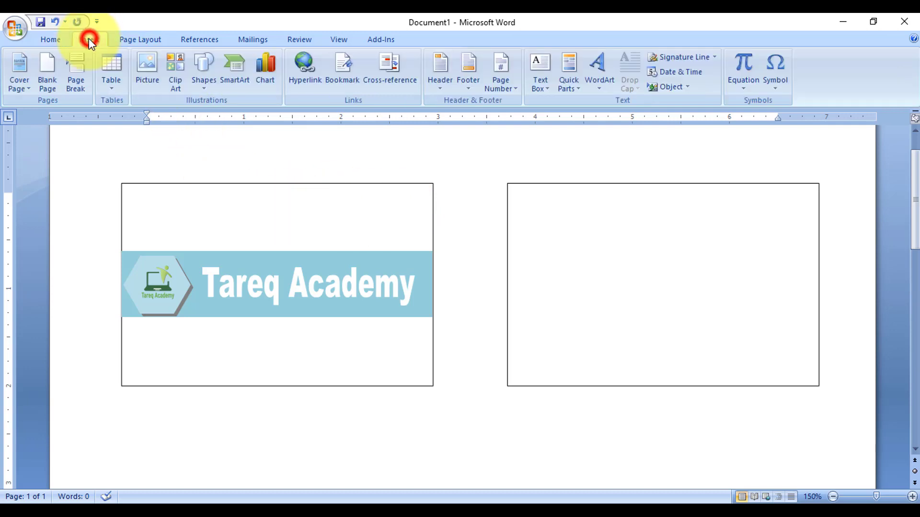
pyautogui.click(540, 72)
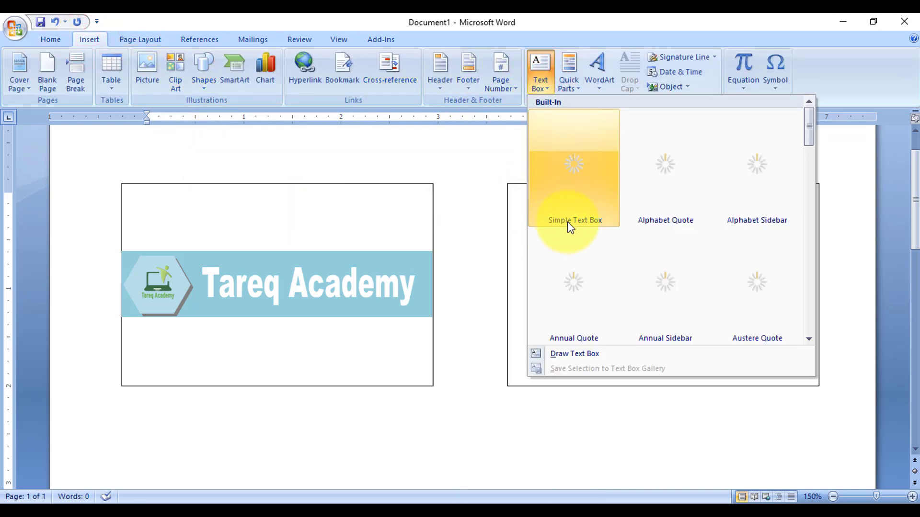
pyautogui.click(562, 354)
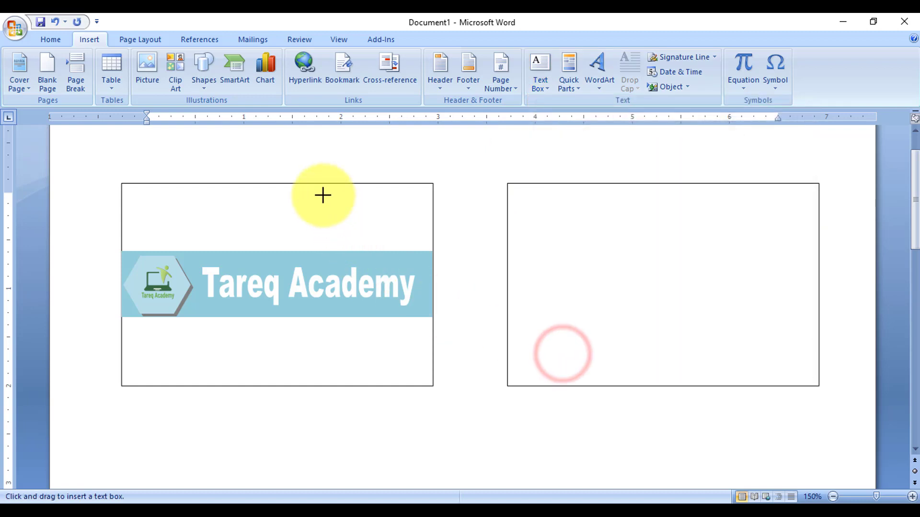
pyautogui.moveTo(320, 188); pyautogui.dragTo(427, 214)
pyautogui.click(373, 204)
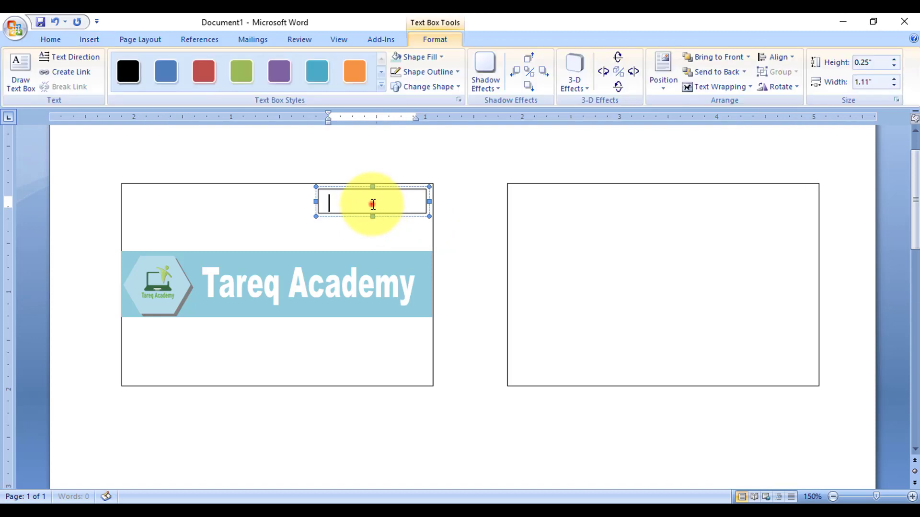
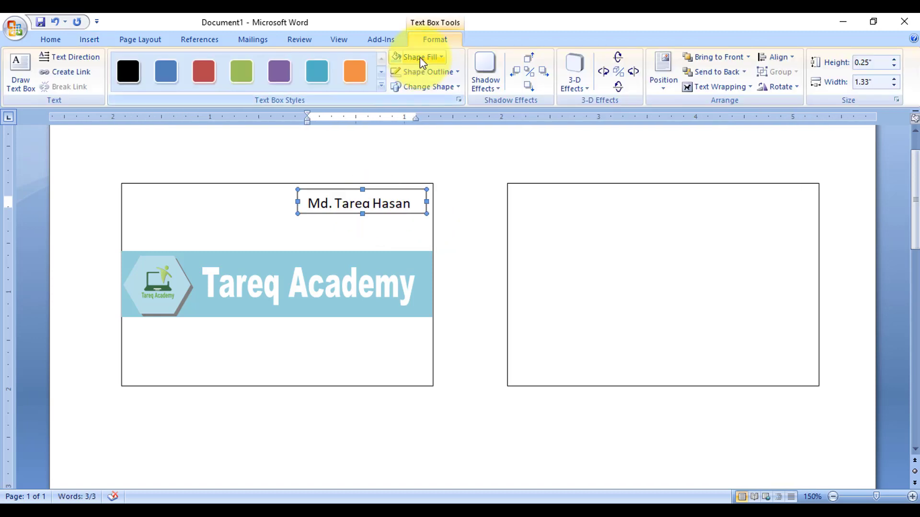
# Remove the name box's fill and outline and nudge it right
pyautogui.click(417, 56)
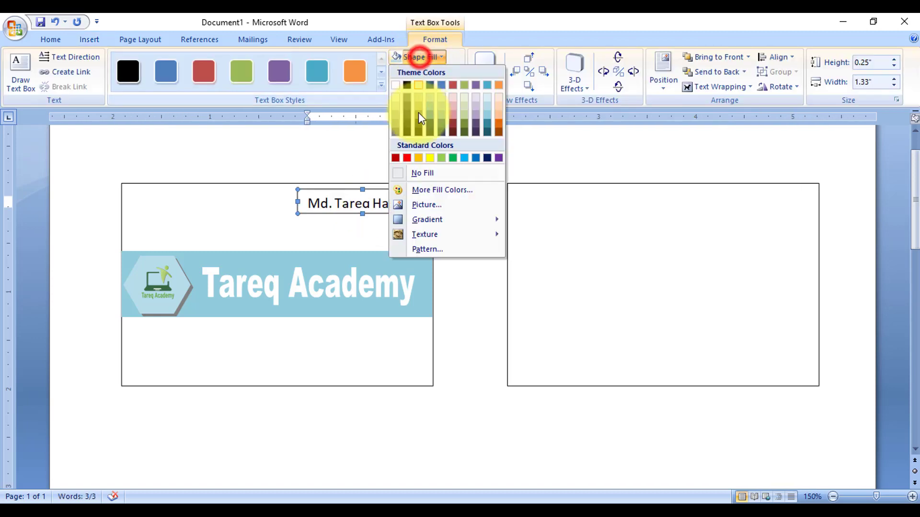
pyautogui.click(418, 175)
pyautogui.click(426, 72)
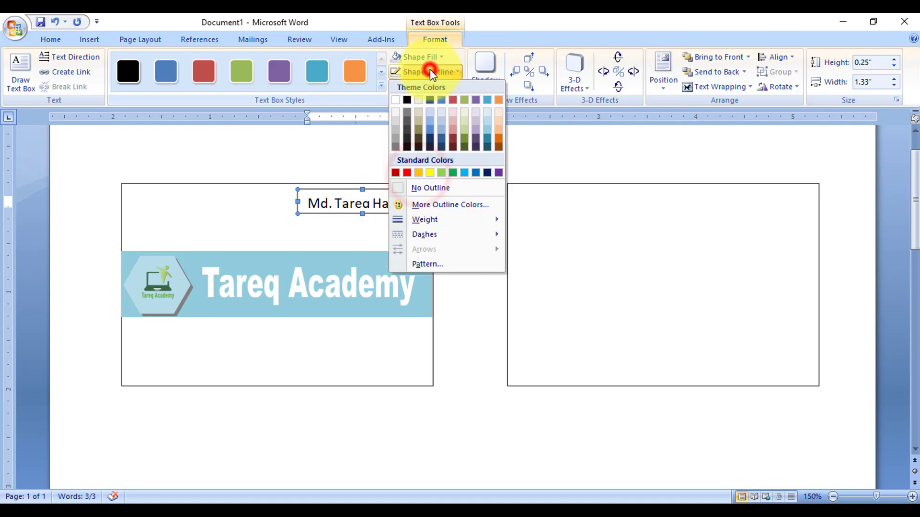
pyautogui.click(434, 187)
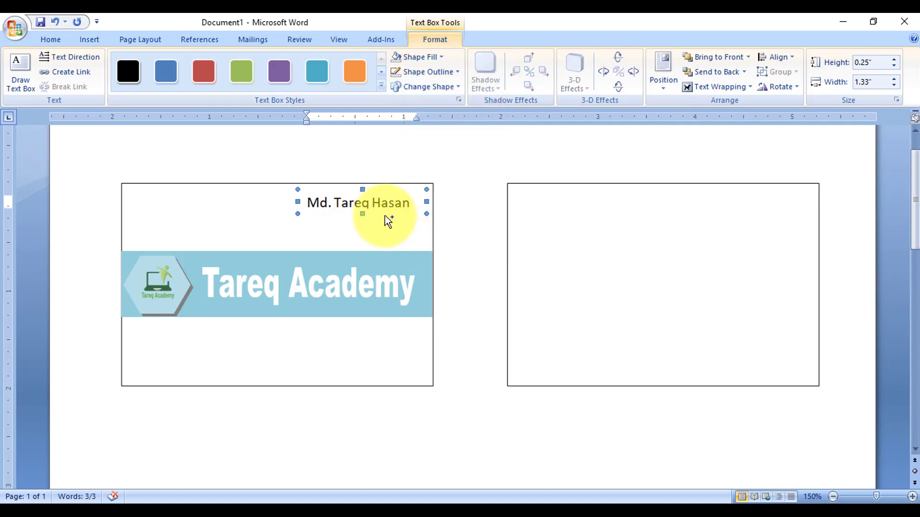
pyautogui.press('Right')
pyautogui.press('Right')
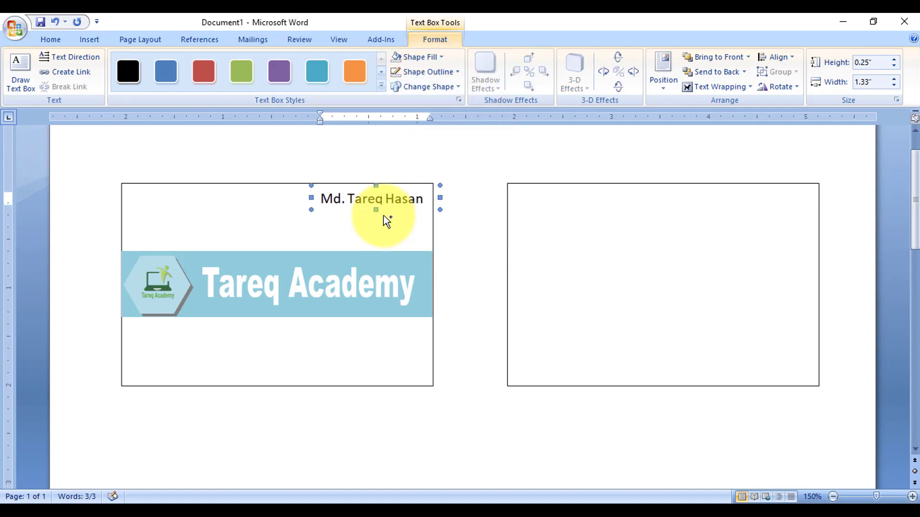
# Copy the name box beneath it and retype the copy as Director
pyautogui.hotkey('ctrl', 'c')
pyautogui.hotkey('ctrl', 'v')
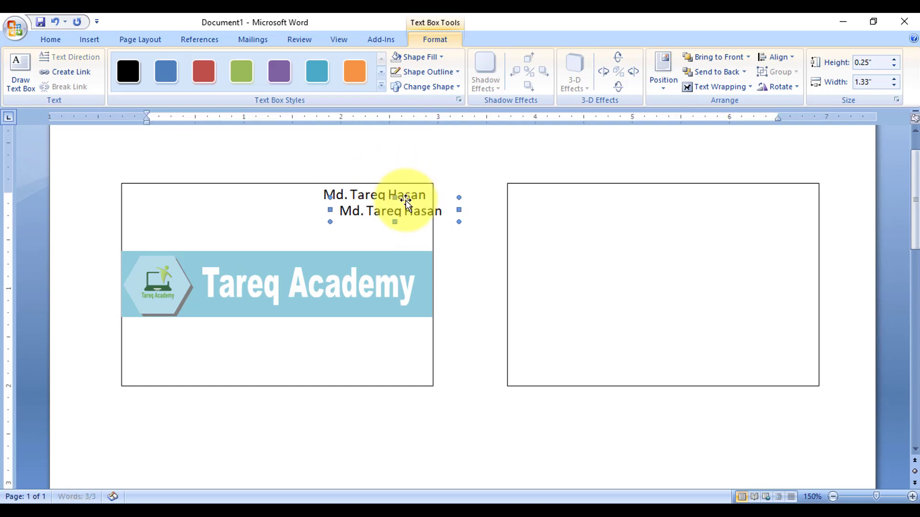
pyautogui.moveTo(353, 223)
pyautogui.mouseDown()
pyautogui.moveTo(329, 221)
pyautogui.moveTo(403, 214)
pyautogui.mouseUp()
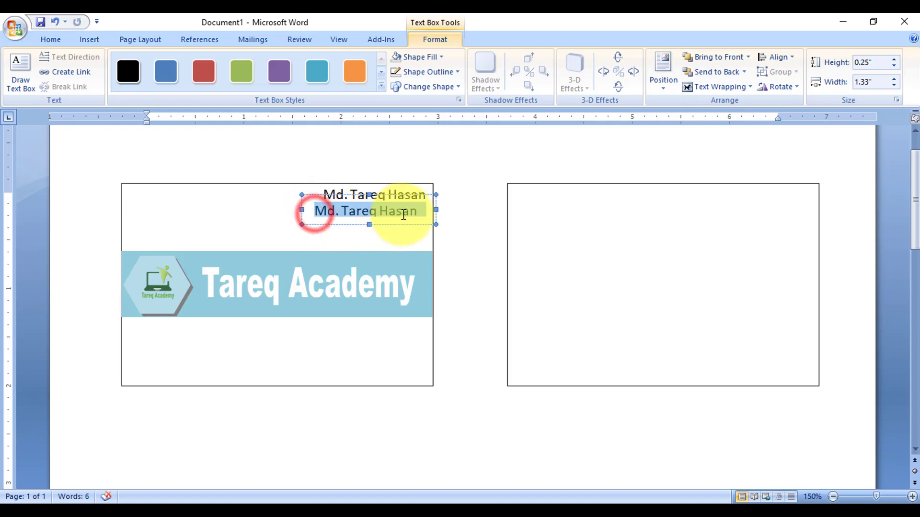
pyautogui.write('Director')
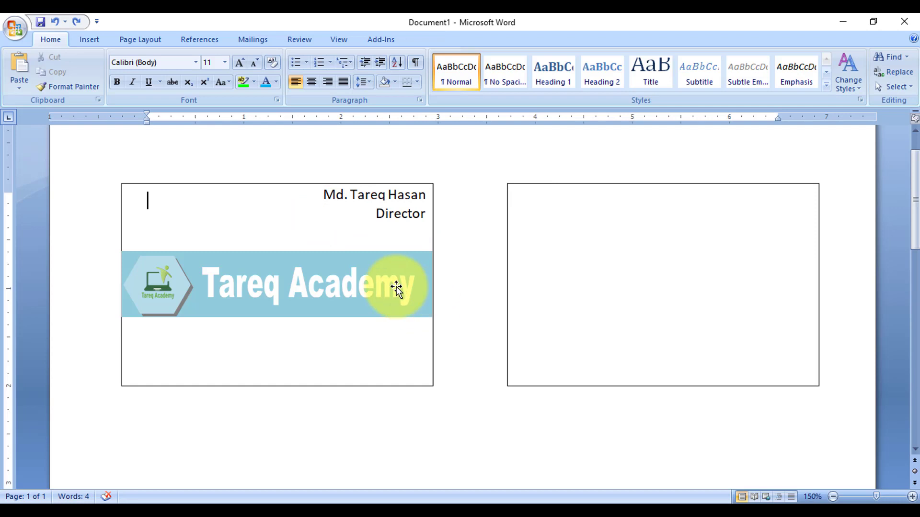
pyautogui.click(371, 261)
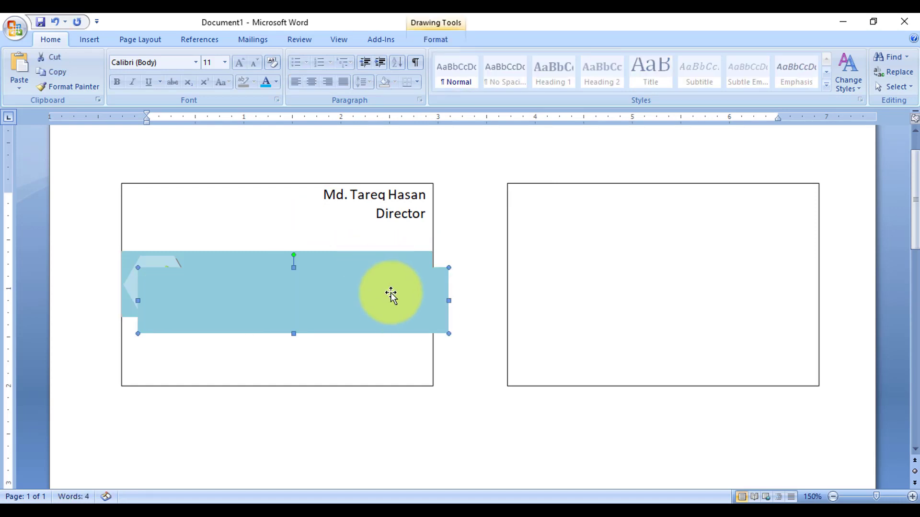
# Copy the front card's aqua band into the middle of the back card
pyautogui.moveTo(369, 304); pyautogui.dragTo(729, 302)
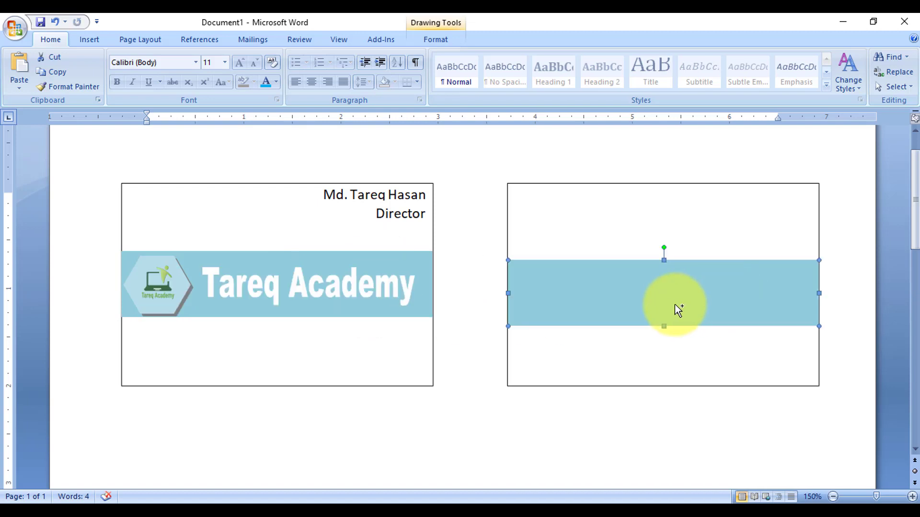
pyautogui.hotkey('ctrl', 'z')
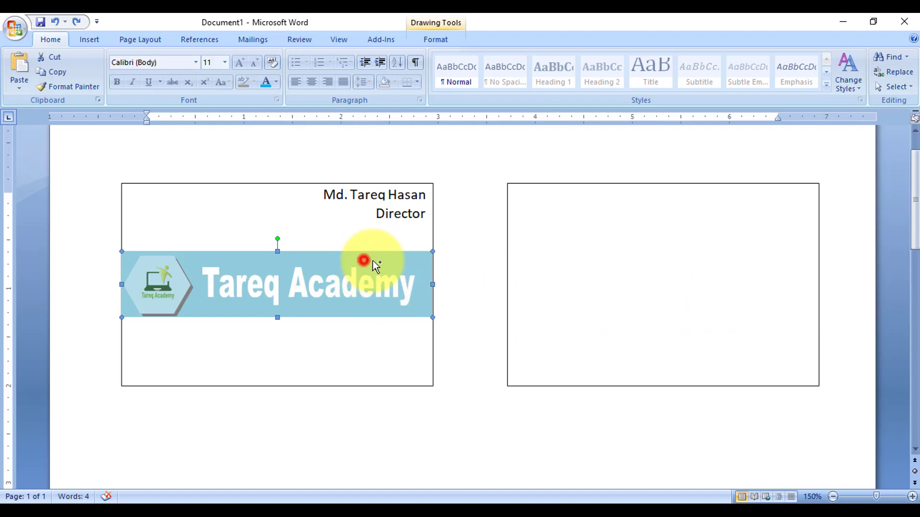
pyautogui.click(364, 260)
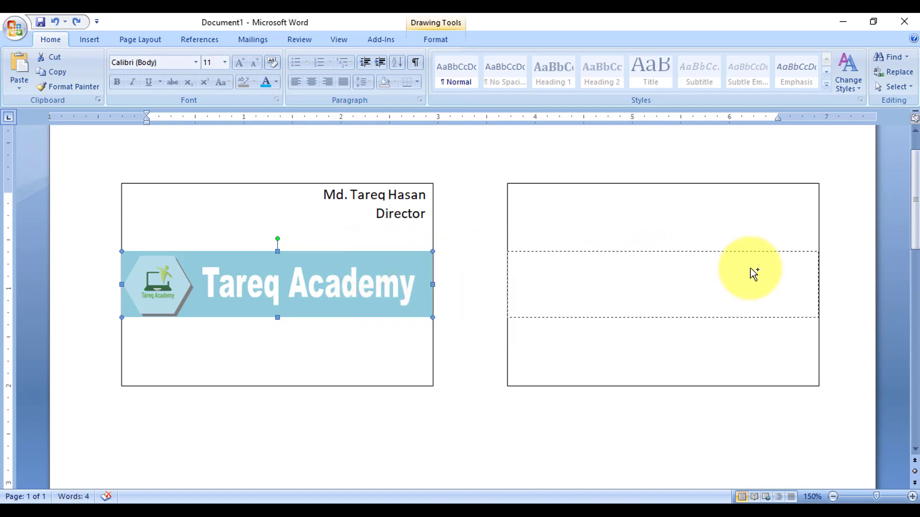
pyautogui.moveTo(755, 273); pyautogui.dragTo(756, 273)
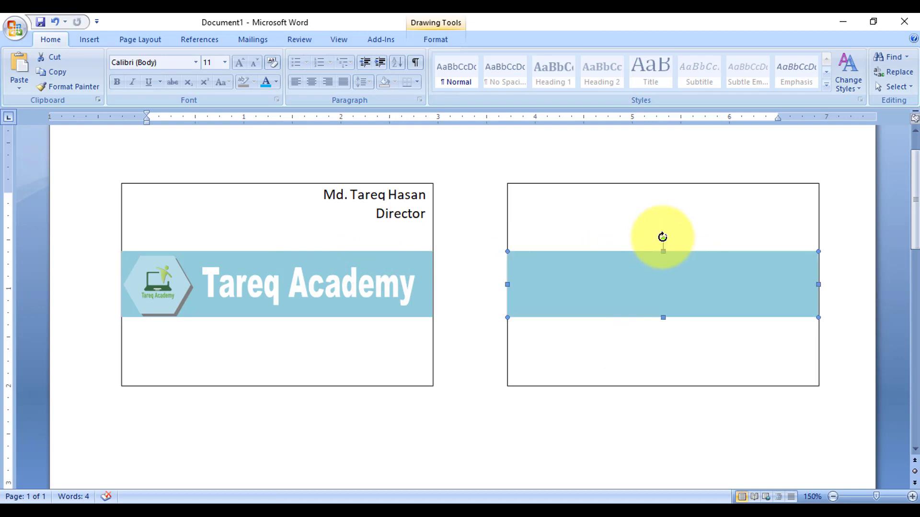
# Rotate the copied band vertical, size it to the card's height, and align it to the right edge
pyautogui.click(662, 238)
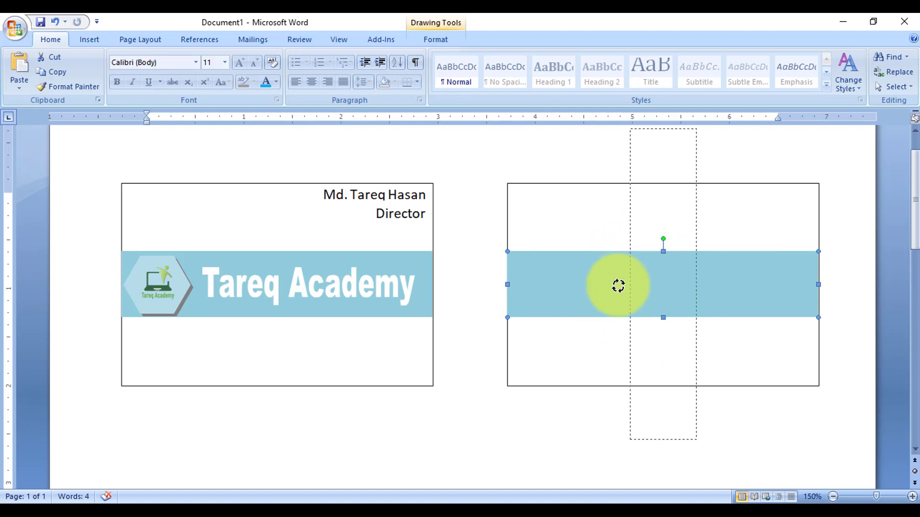
pyautogui.moveTo(618, 285); pyautogui.dragTo(616, 283)
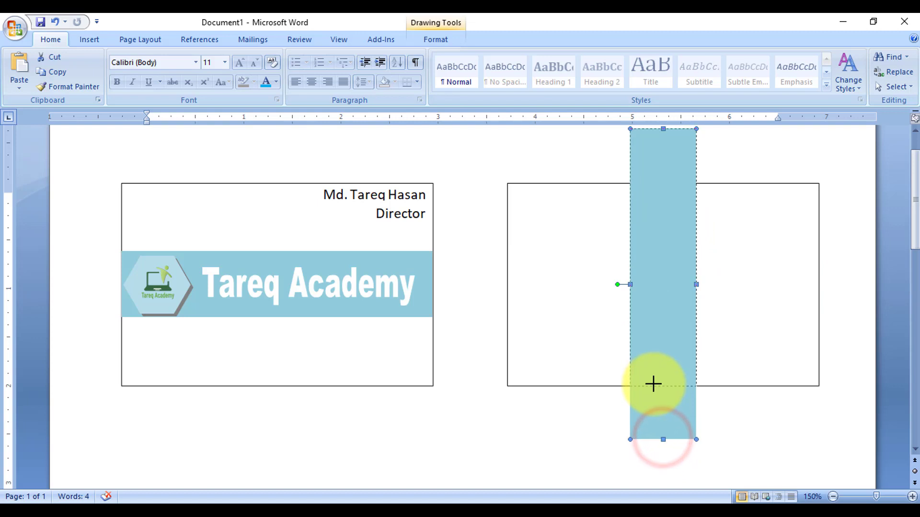
pyautogui.moveTo(662, 435); pyautogui.dragTo(662, 386)
pyautogui.click(675, 326)
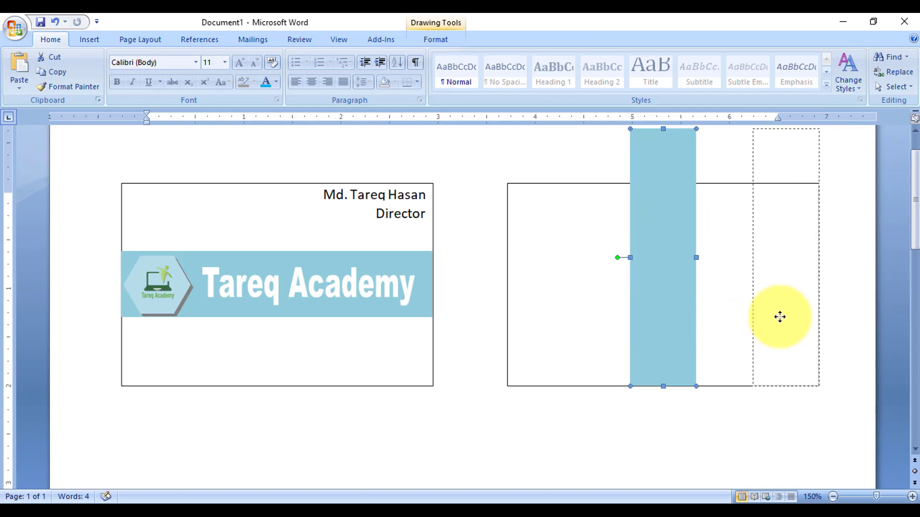
pyautogui.moveTo(794, 323); pyautogui.dragTo(795, 320)
pyautogui.moveTo(786, 127); pyautogui.dragTo(784, 194)
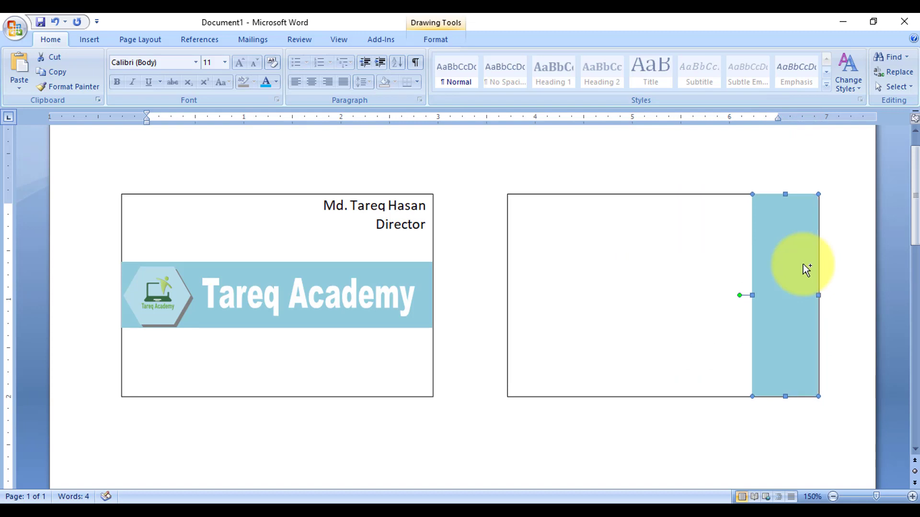
# Duplicate the vertical bar, turn it horizontal at mid-height, and shorten it to a stub
pyautogui.click(678, 314)
pyautogui.click(676, 312)
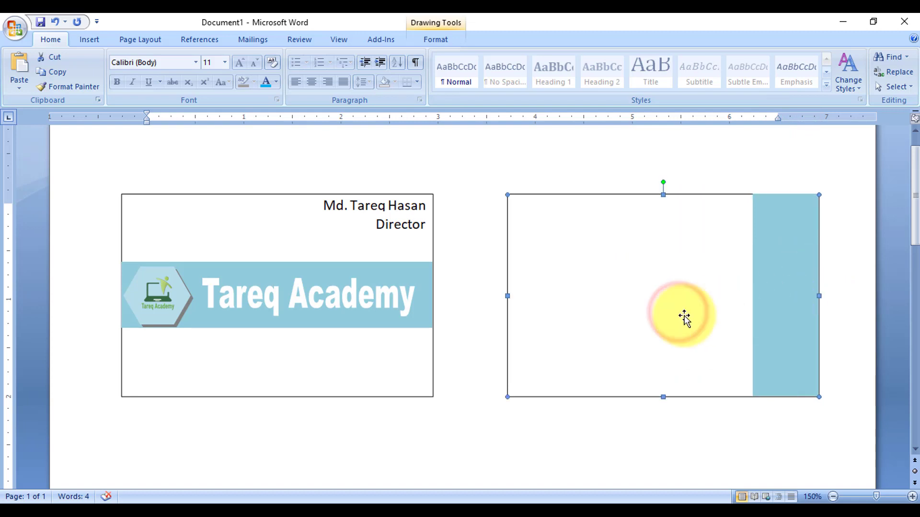
pyautogui.click(704, 321)
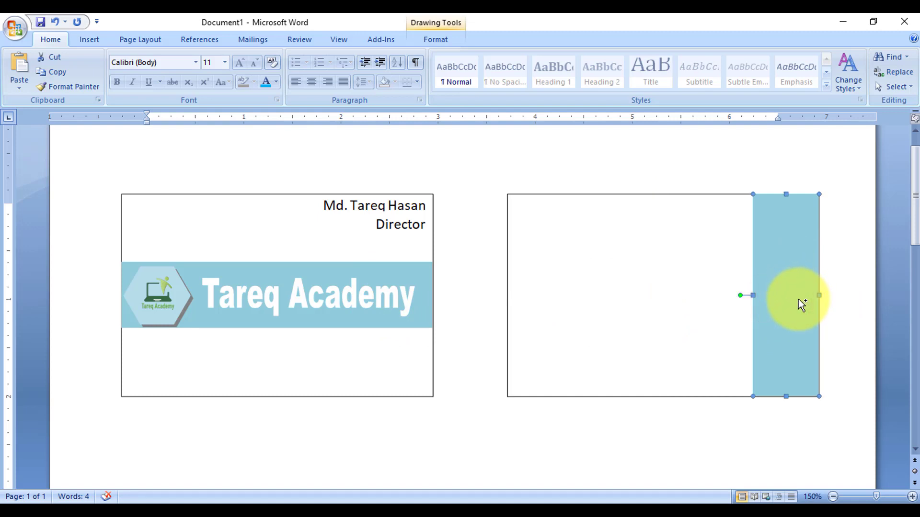
pyautogui.moveTo(801, 303); pyautogui.dragTo(722, 303)
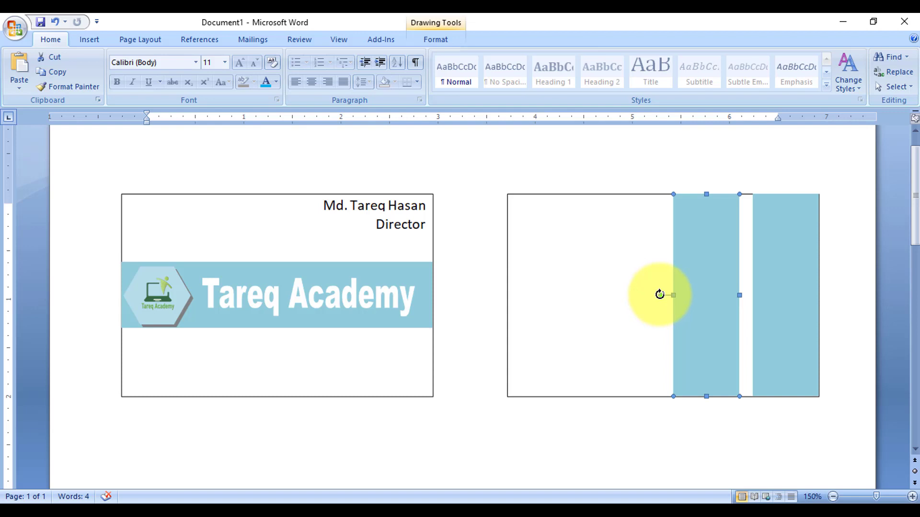
pyautogui.moveTo(660, 294)
pyautogui.mouseDown()
pyautogui.moveTo(706, 217)
pyautogui.moveTo(707, 225)
pyautogui.mouseUp()
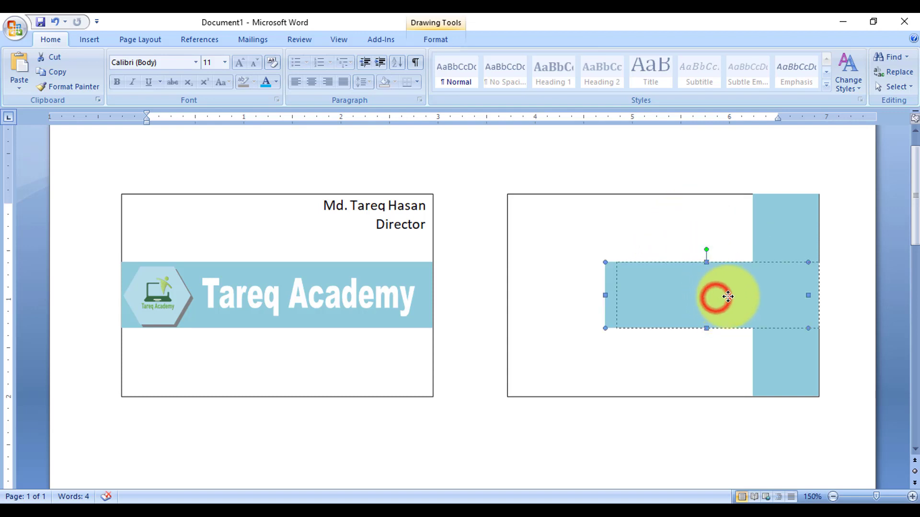
pyautogui.moveTo(727, 297); pyautogui.dragTo(723, 296)
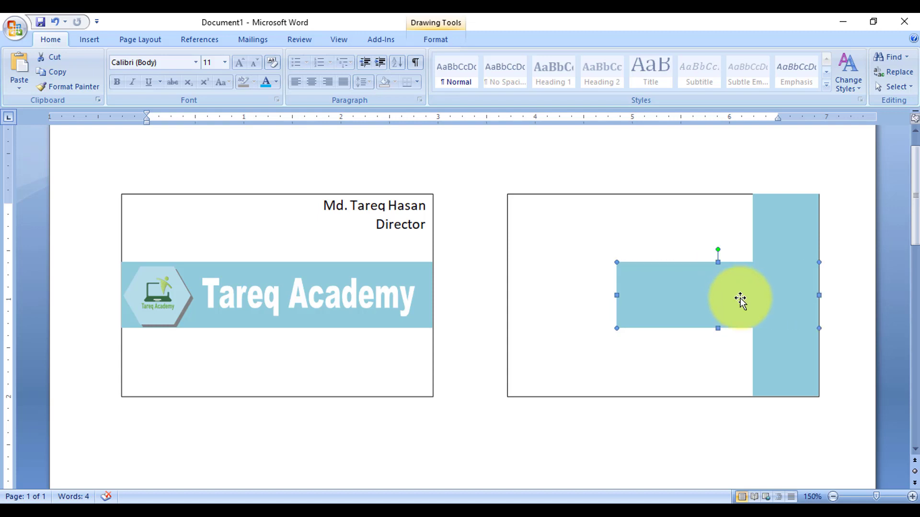
pyautogui.moveTo(615, 297); pyautogui.dragTo(689, 295)
pyautogui.click(681, 352)
pyautogui.click(754, 306)
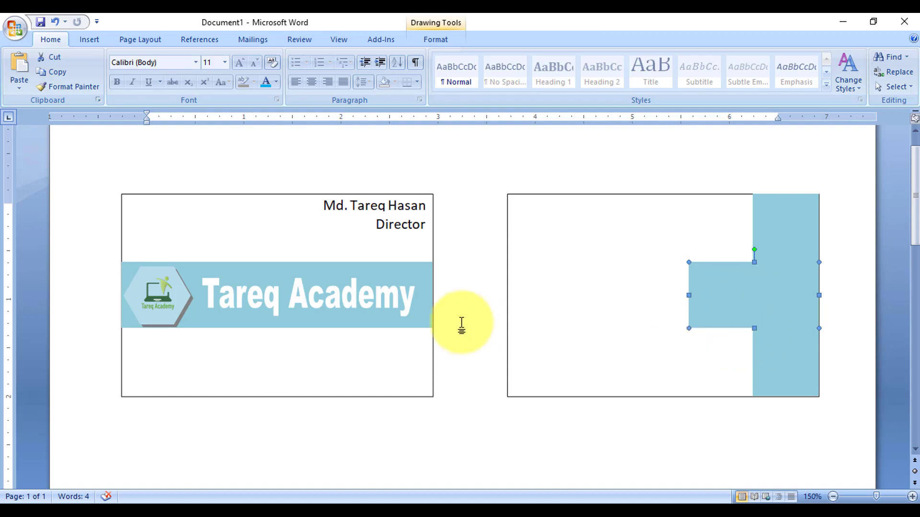
pyautogui.click(703, 346)
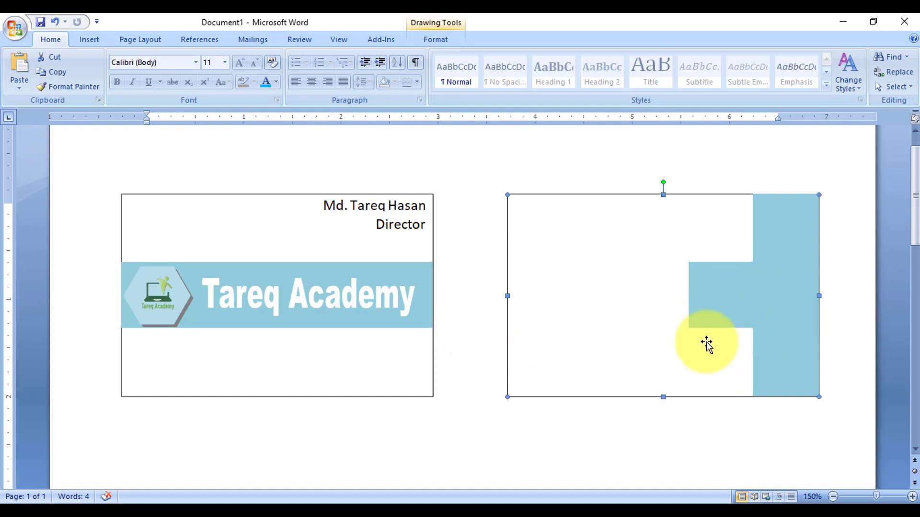
pyautogui.click(86, 38)
# Draw a small right triangle on the back card
pyautogui.click(203, 81)
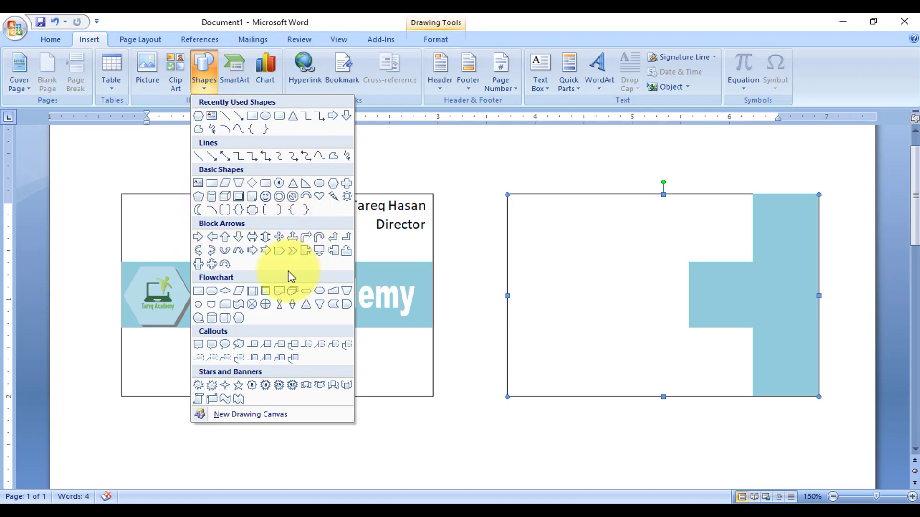
pyautogui.click(304, 185)
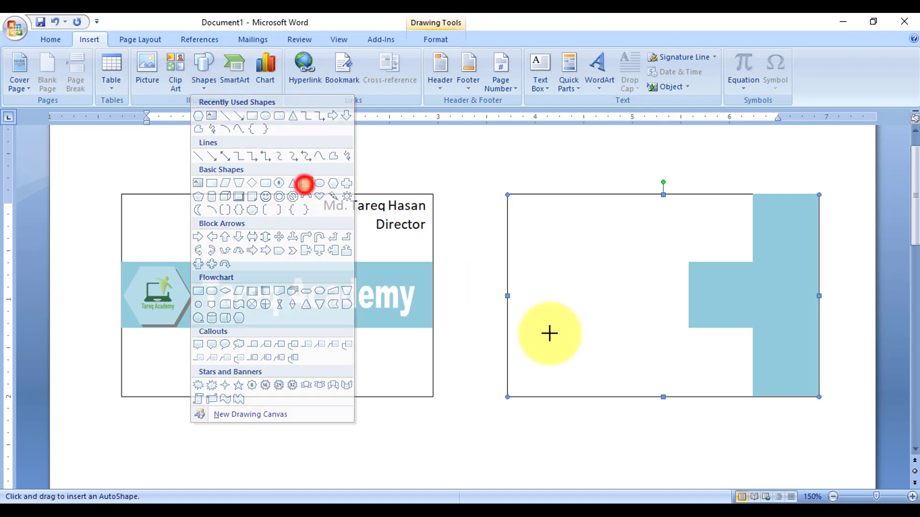
pyautogui.moveTo(602, 318); pyautogui.dragTo(637, 364)
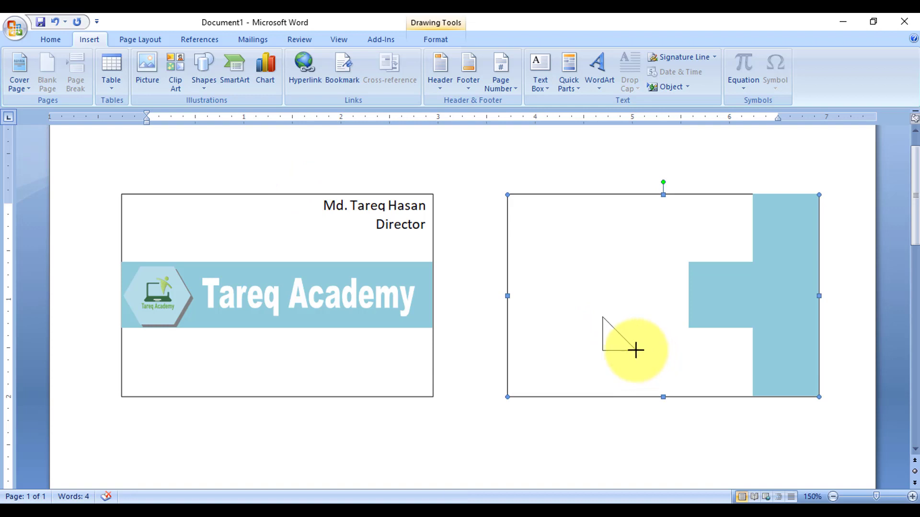
pyautogui.moveTo(636, 350); pyautogui.dragTo(650, 364)
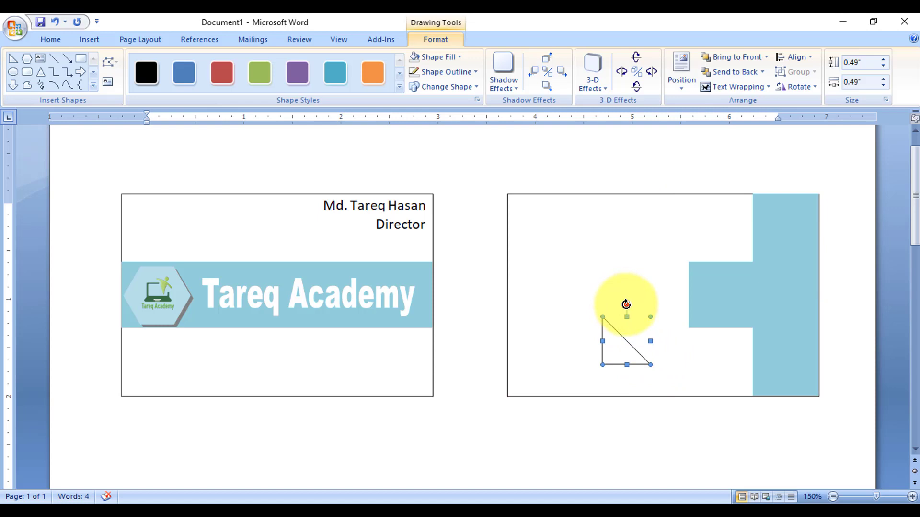
# Flip the triangle and fit it, about 0.49" × 0.66", into the corner under the aqua band
pyautogui.moveTo(626, 304); pyautogui.dragTo(629, 373)
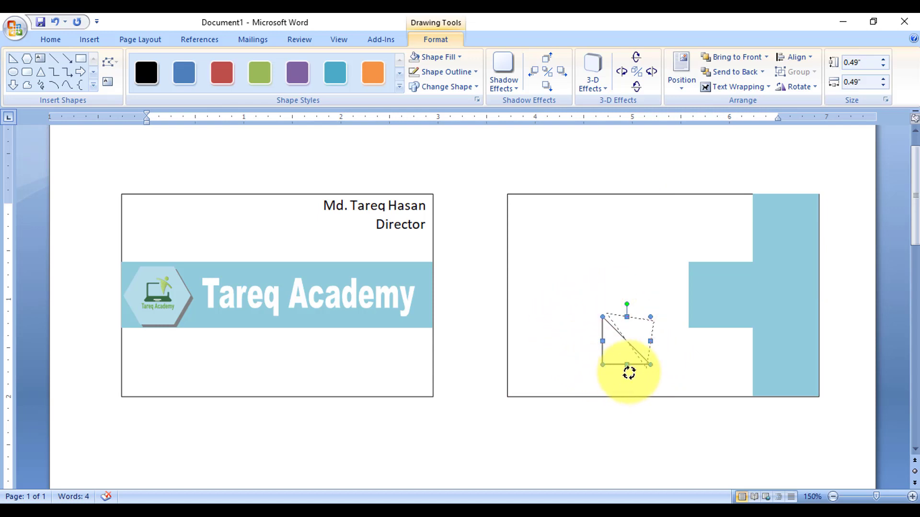
pyautogui.moveTo(625, 369); pyautogui.dragTo(626, 368)
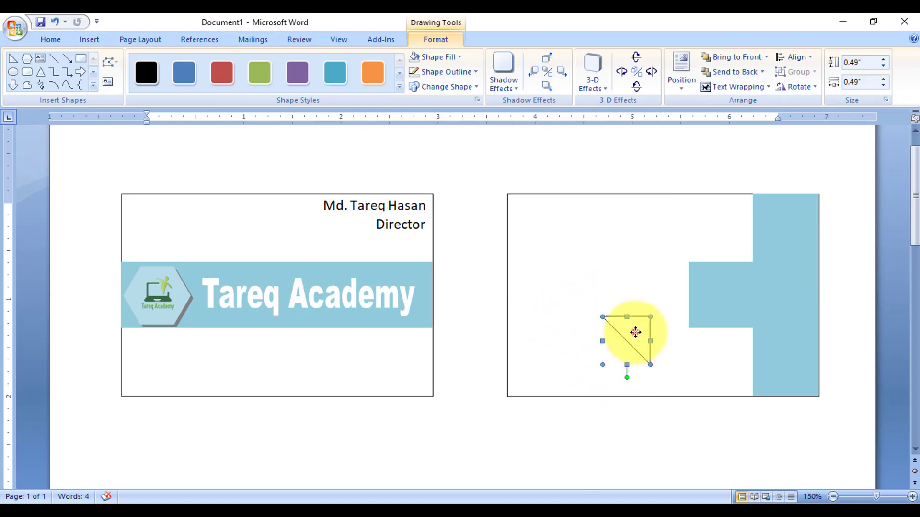
pyautogui.moveTo(633, 333); pyautogui.dragTo(753, 355)
pyautogui.click(661, 332)
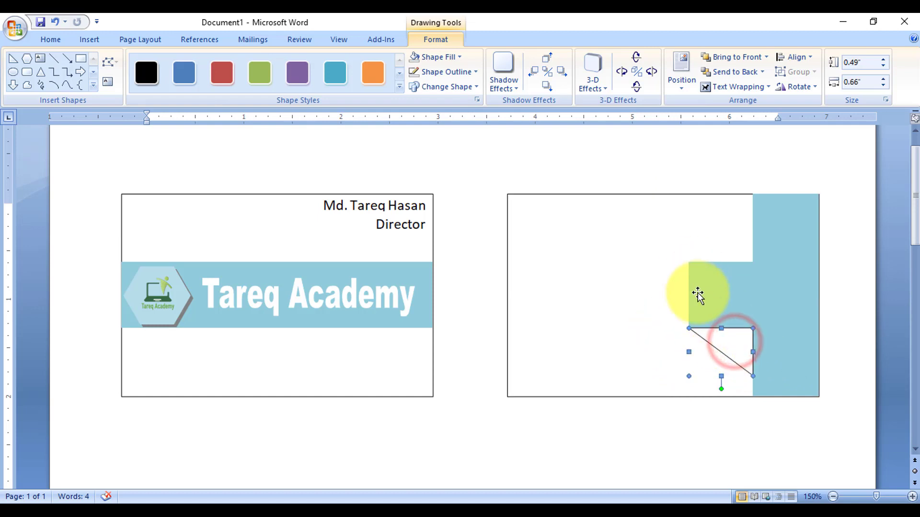
# Fill the corner triangle dark teal and remove its outline
pyautogui.click(446, 55)
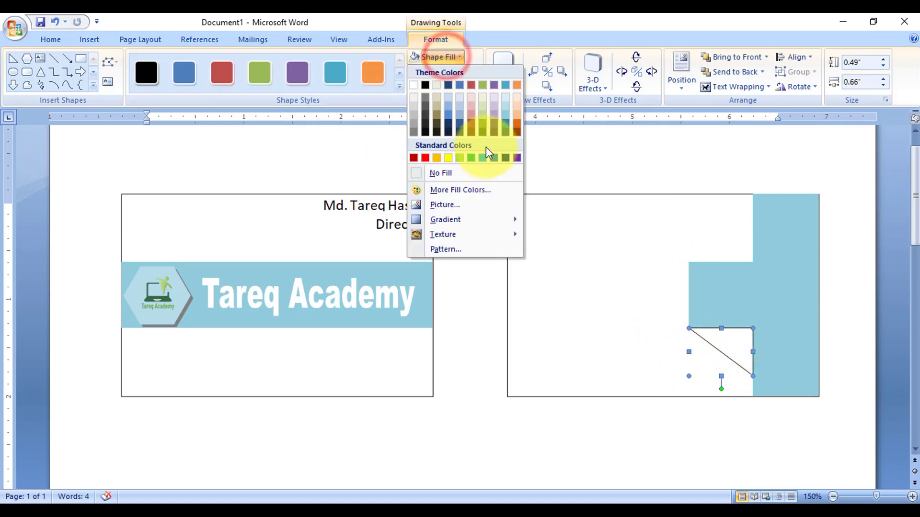
pyautogui.click(504, 113)
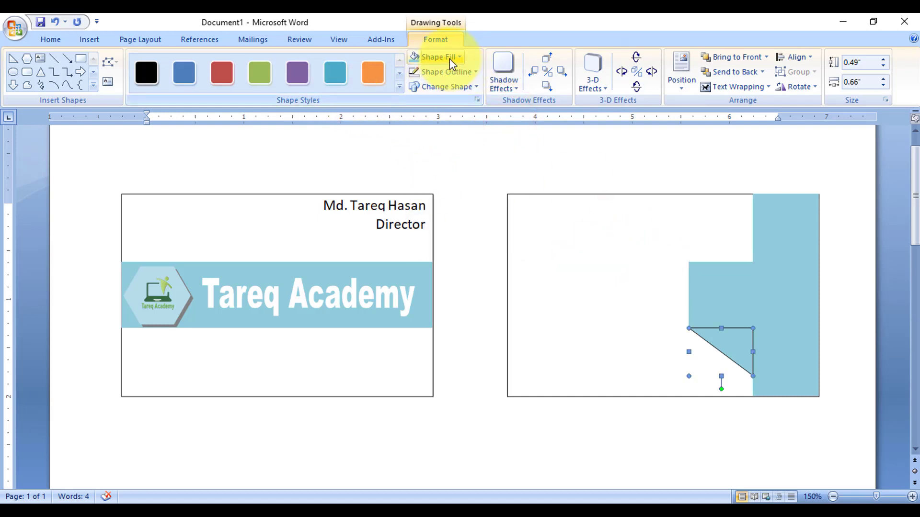
pyautogui.click(447, 72)
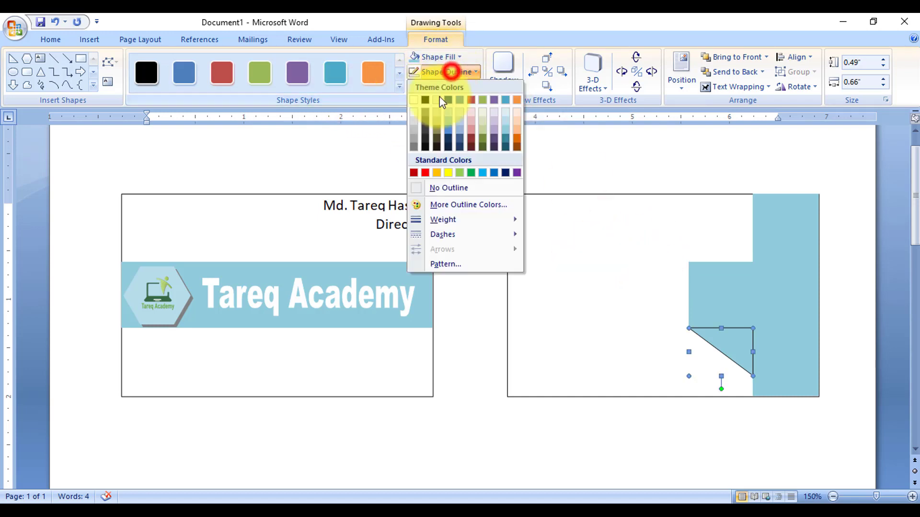
pyautogui.click(450, 188)
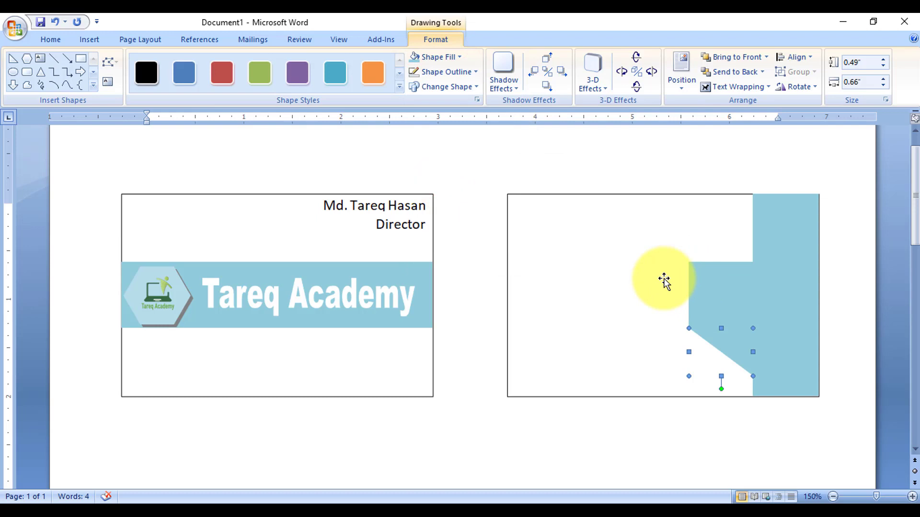
pyautogui.click(664, 280)
pyautogui.click(731, 342)
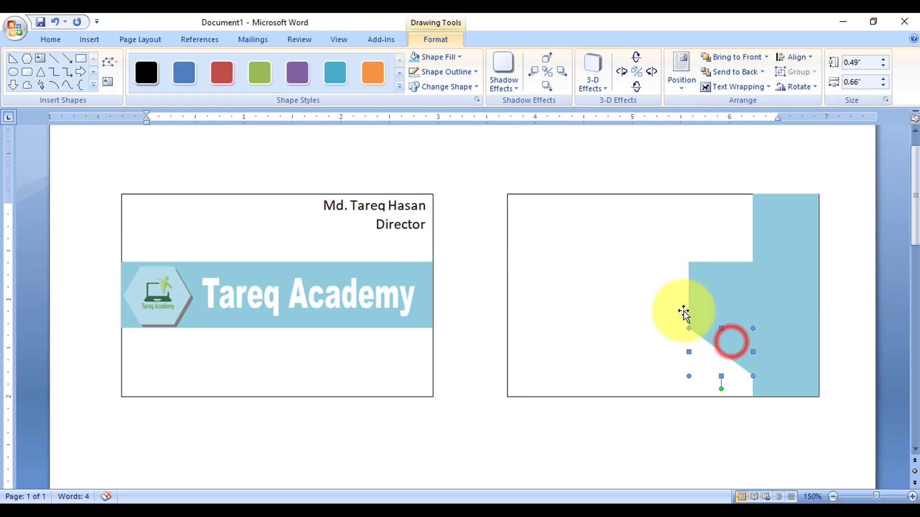
pyautogui.click(445, 56)
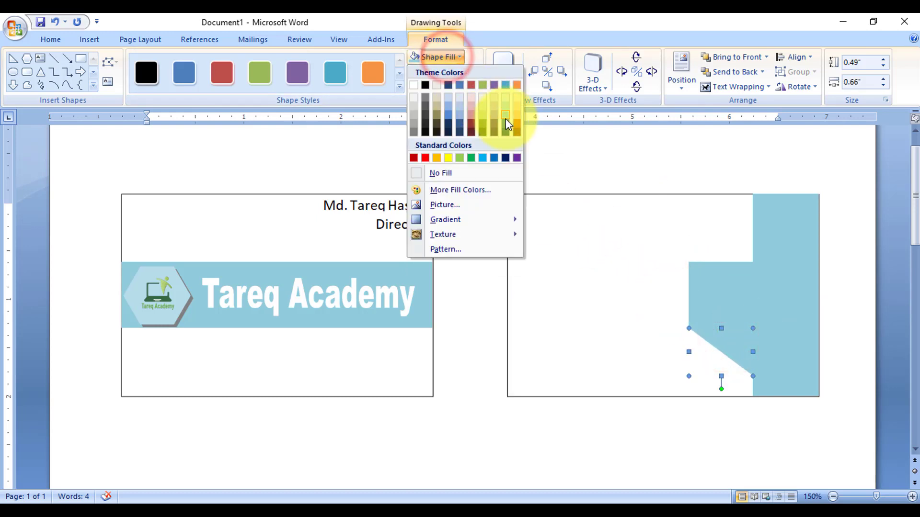
pyautogui.click(505, 121)
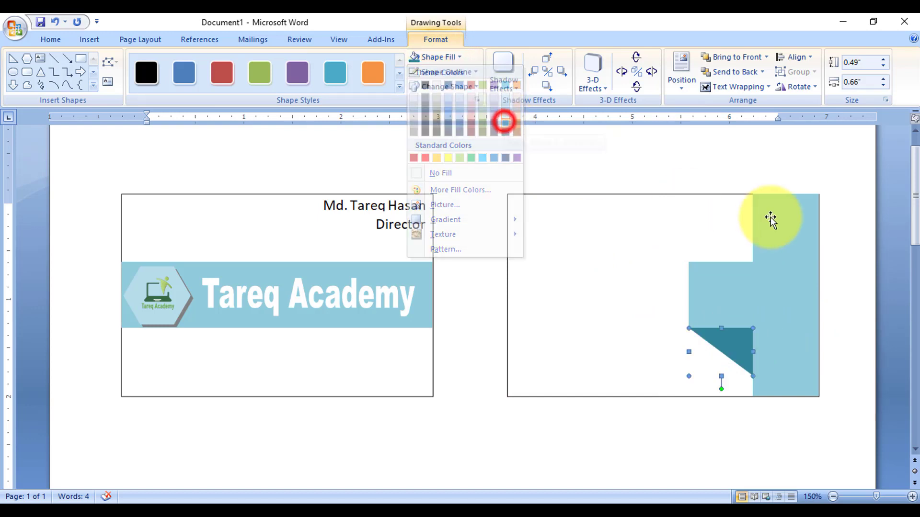
# Fill the tall right-edge block dark teal, then reselect the corner triangle
pyautogui.click(784, 209)
pyautogui.click(432, 57)
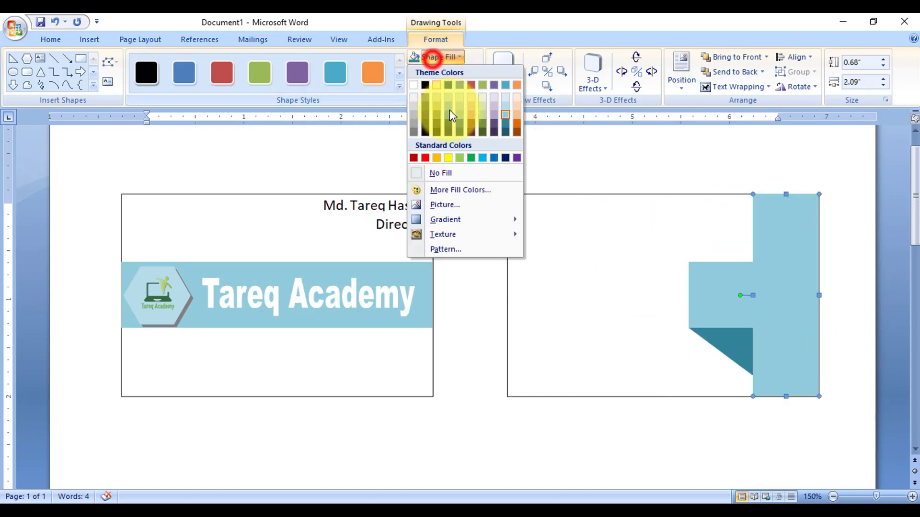
pyautogui.click(505, 121)
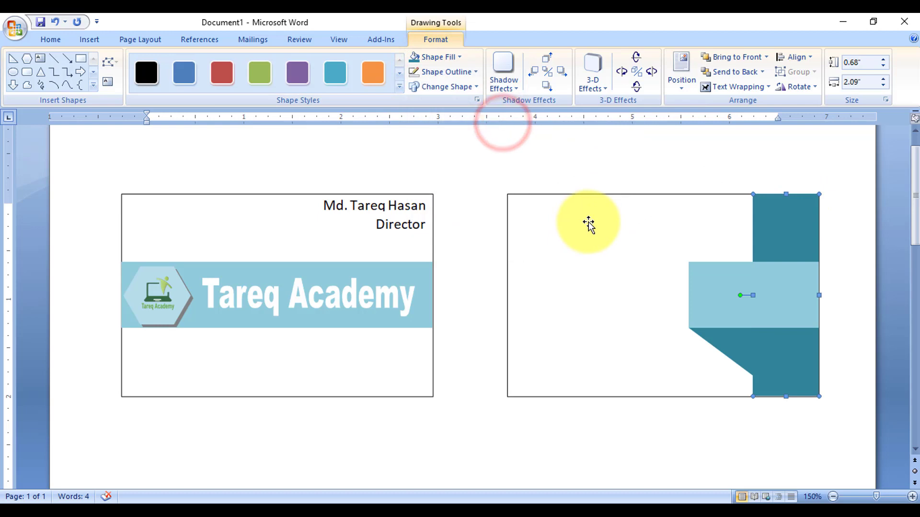
pyautogui.click(719, 346)
pyautogui.click(657, 242)
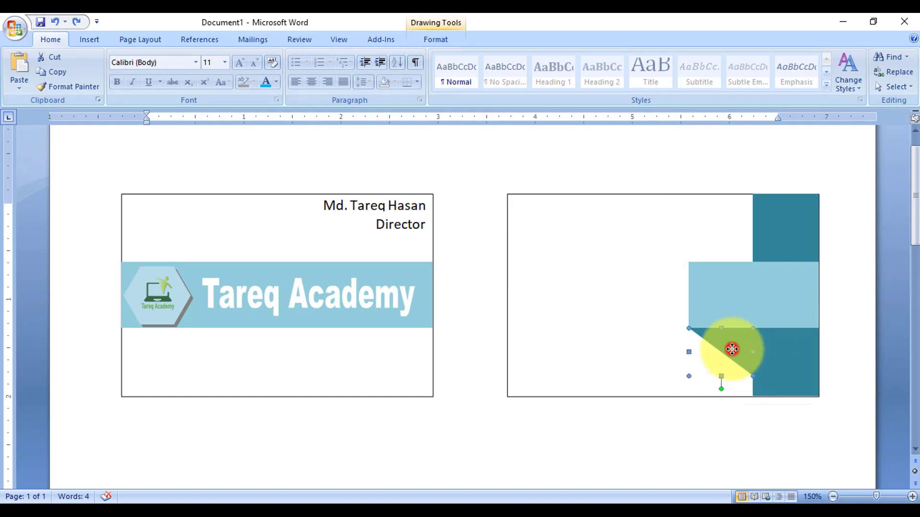
pyautogui.click(774, 229)
pyautogui.click(774, 339)
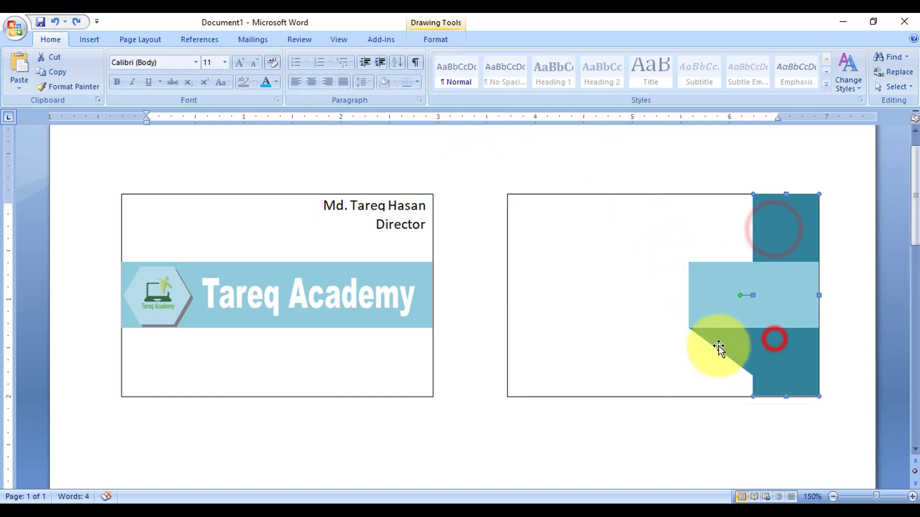
pyautogui.click(717, 346)
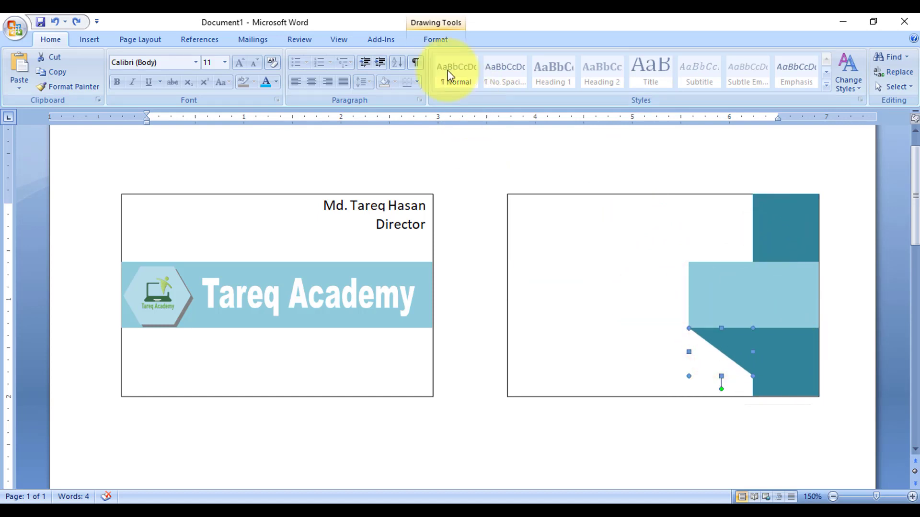
pyautogui.click(437, 38)
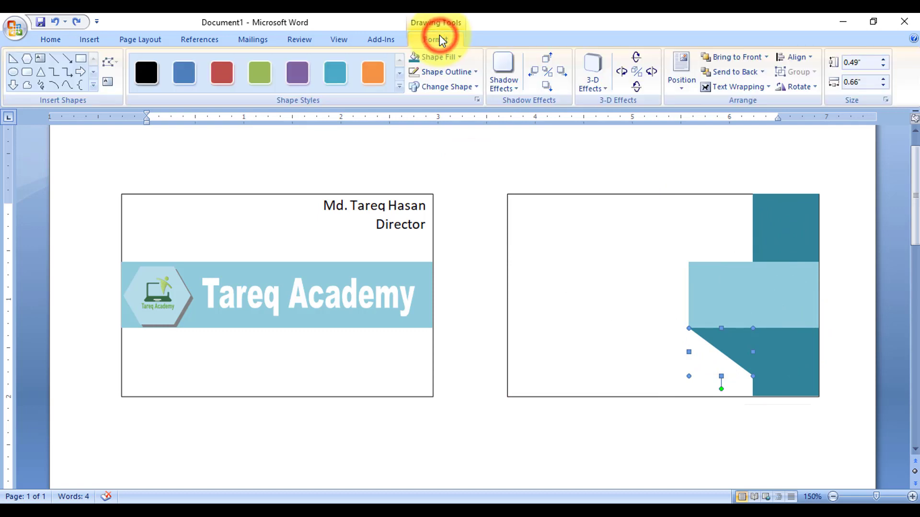
# Apply a drop shadow to the teal triangle and shift it up and right
pyautogui.click(504, 78)
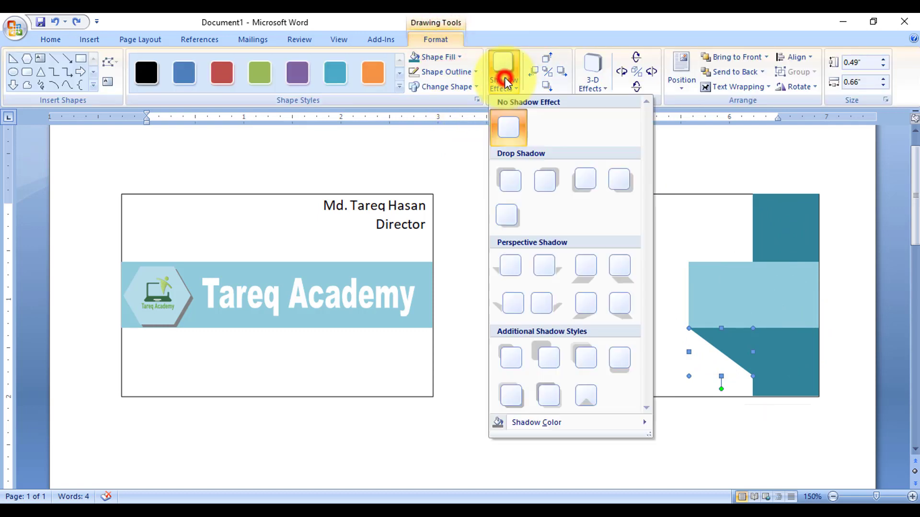
pyautogui.click(588, 178)
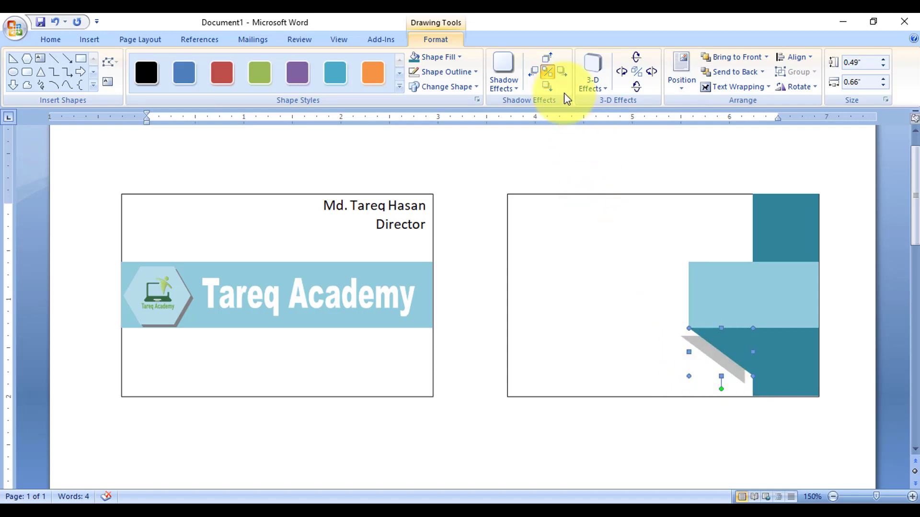
pyautogui.click(547, 59)
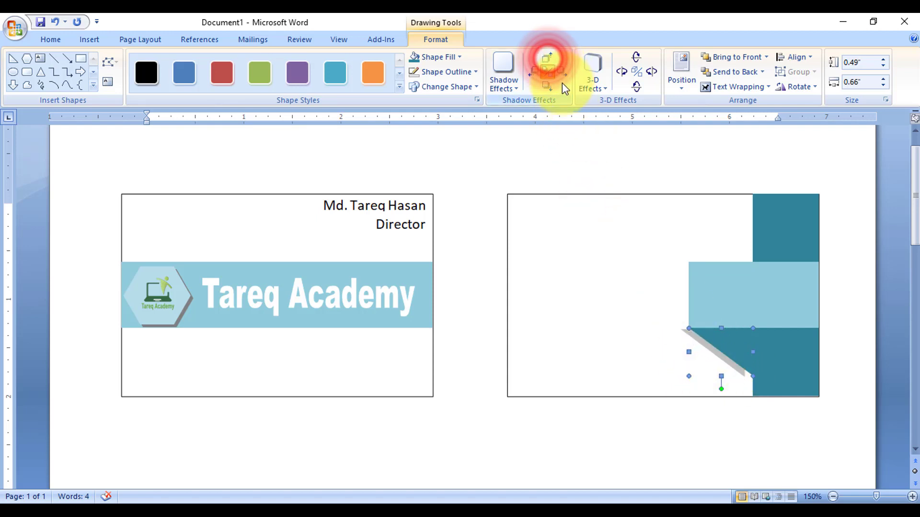
pyautogui.click(563, 70)
pyautogui.click(563, 70)
# Fine-tune the triangle's shadow so a slight grey edge runs along its diagonal
pyautogui.click(563, 70)
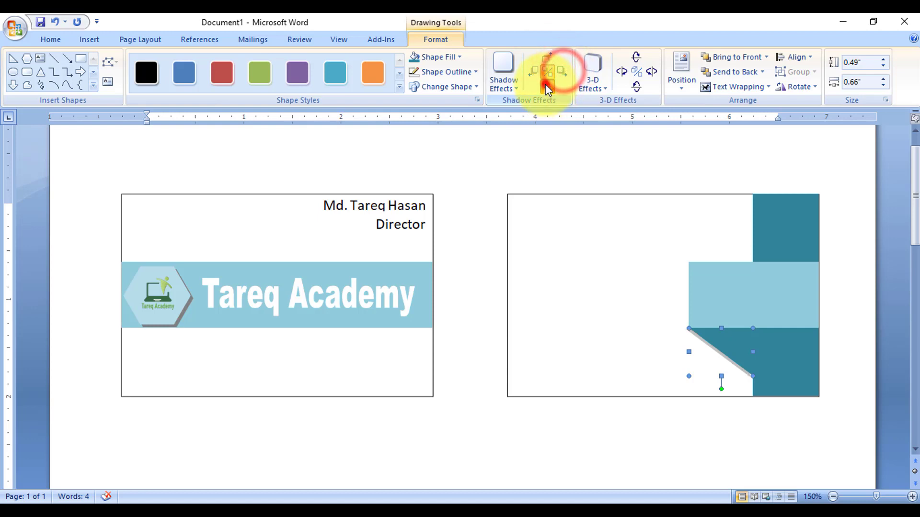
pyautogui.click(546, 85)
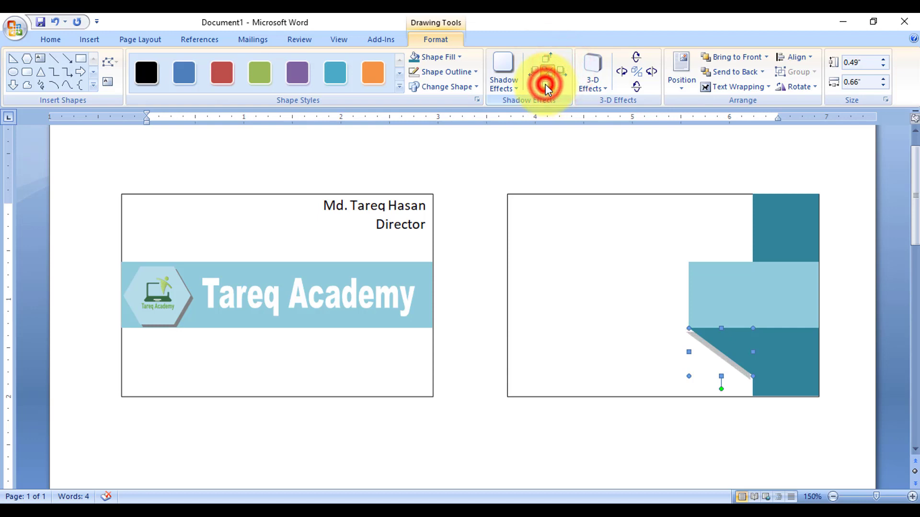
pyautogui.click(548, 55)
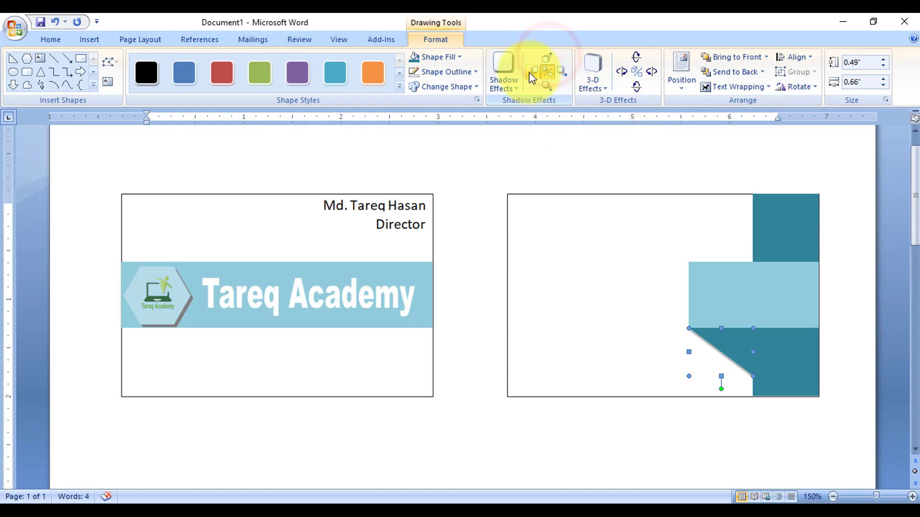
pyautogui.click(632, 275)
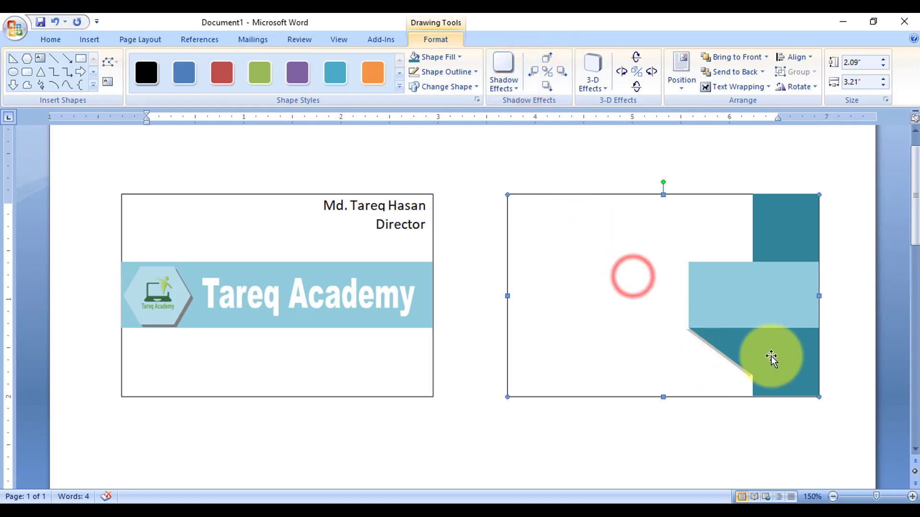
pyautogui.click(740, 355)
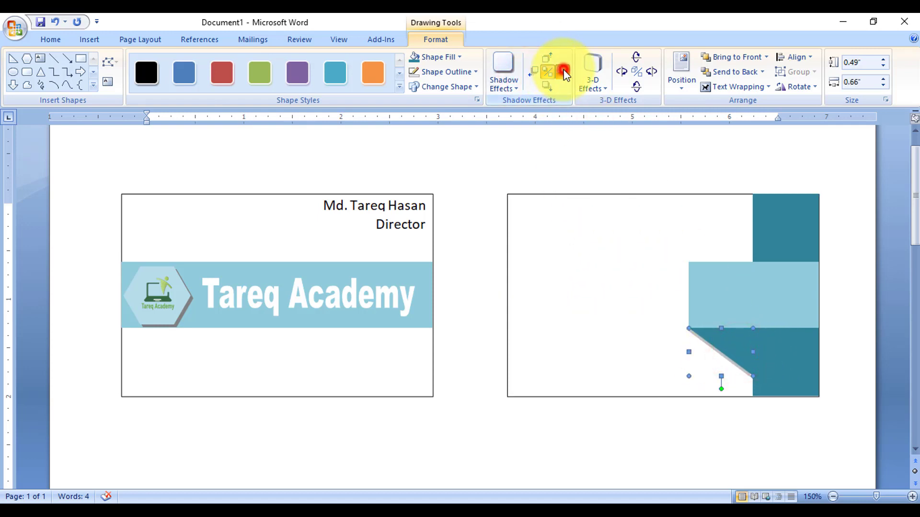
pyautogui.click(547, 77)
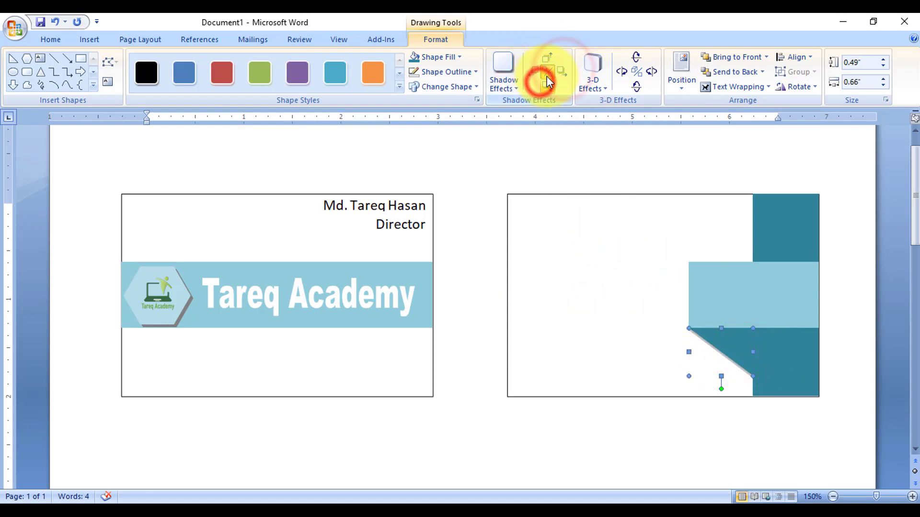
pyautogui.click(770, 246)
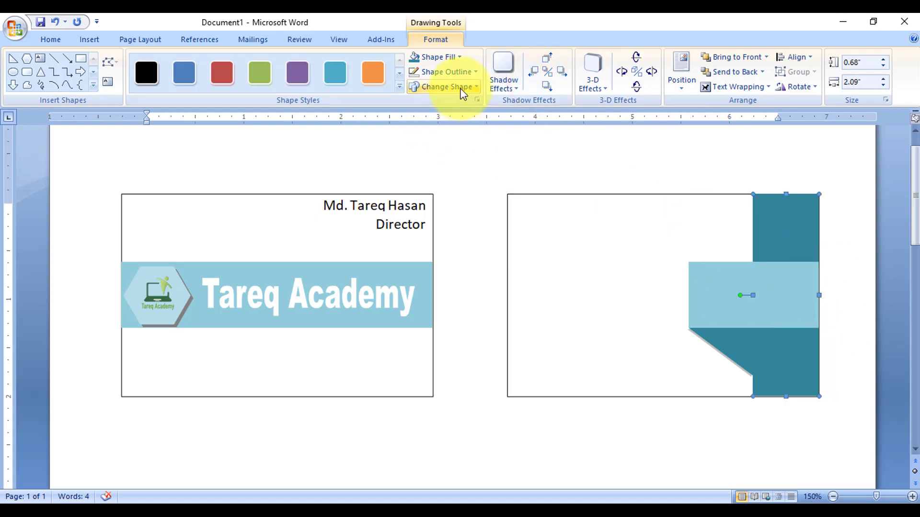
# Add a drop shadow to the tall teal block, nudged up, right and left to show a thin grey left edge
pyautogui.click(509, 85)
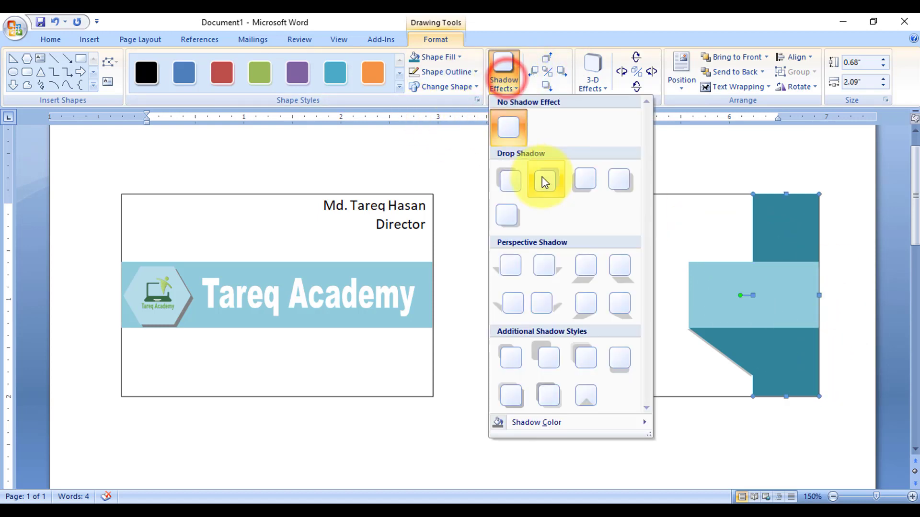
pyautogui.click(575, 181)
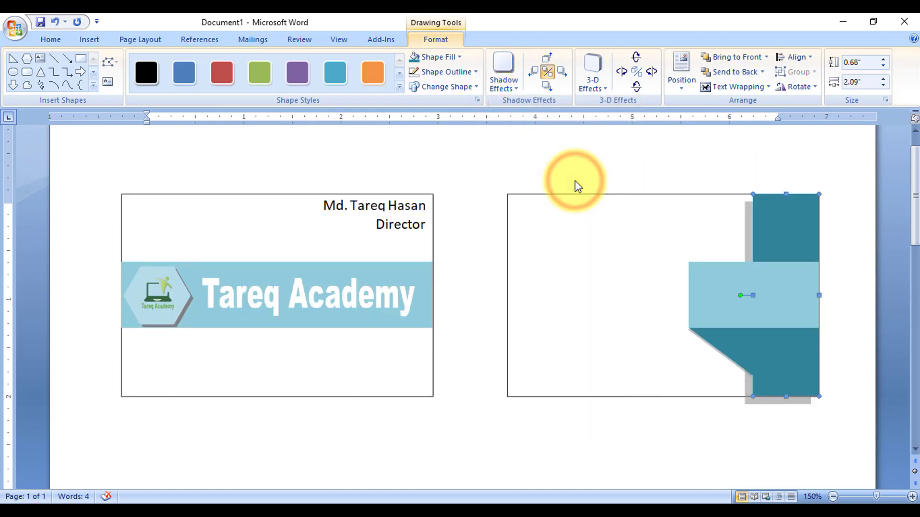
pyautogui.click(547, 61)
pyautogui.click(547, 61)
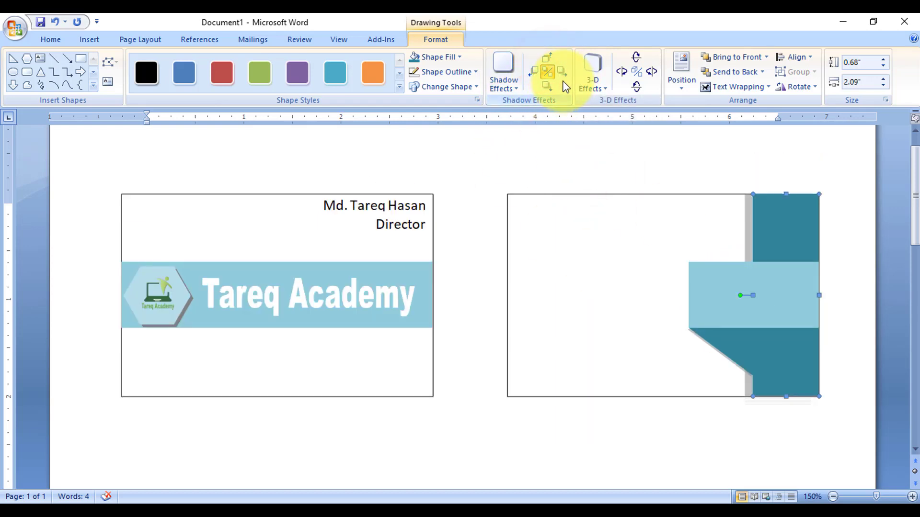
pyautogui.click(560, 72)
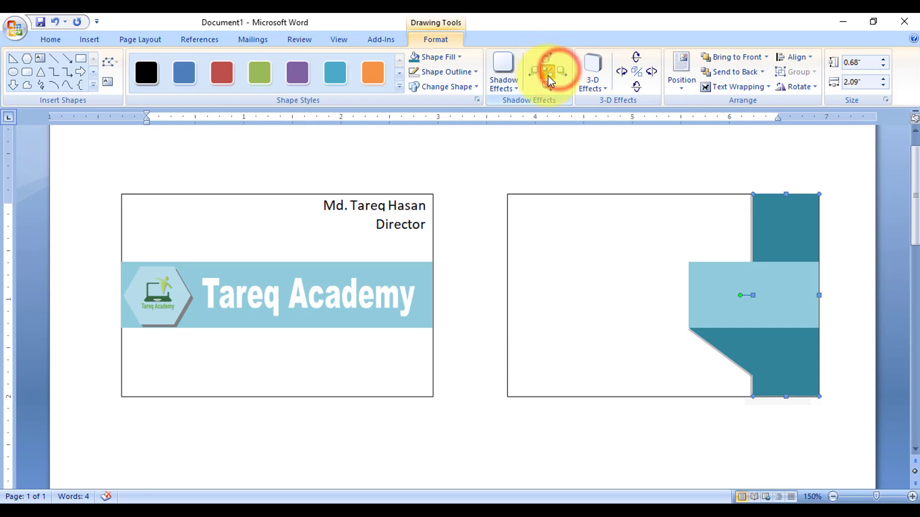
pyautogui.click(537, 72)
pyautogui.click(625, 150)
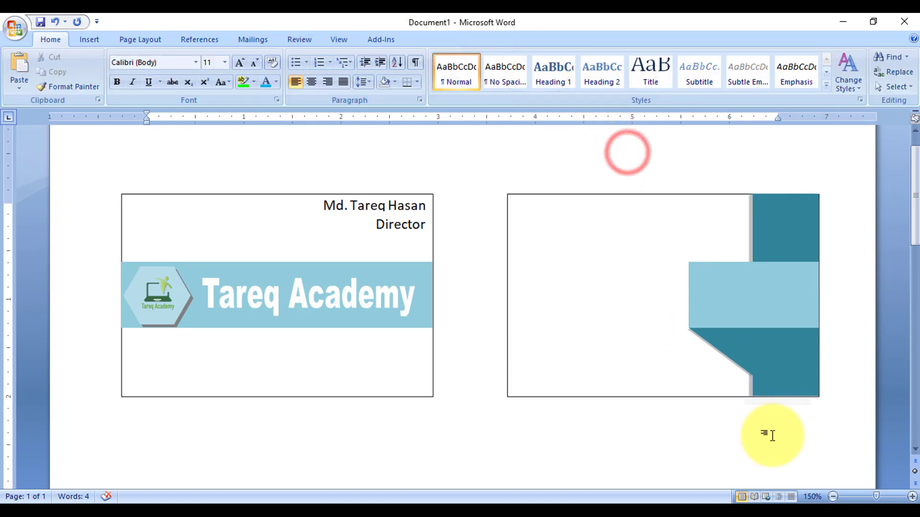
pyautogui.click(747, 351)
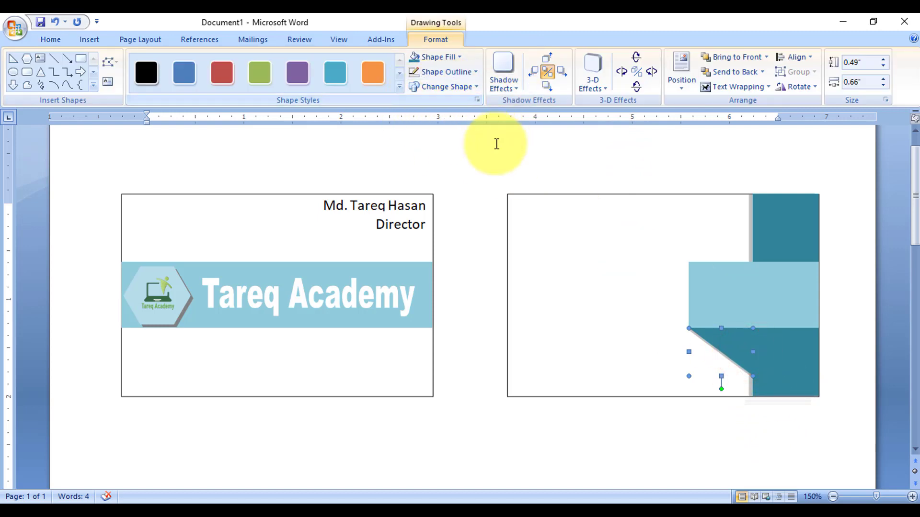
pyautogui.click(677, 314)
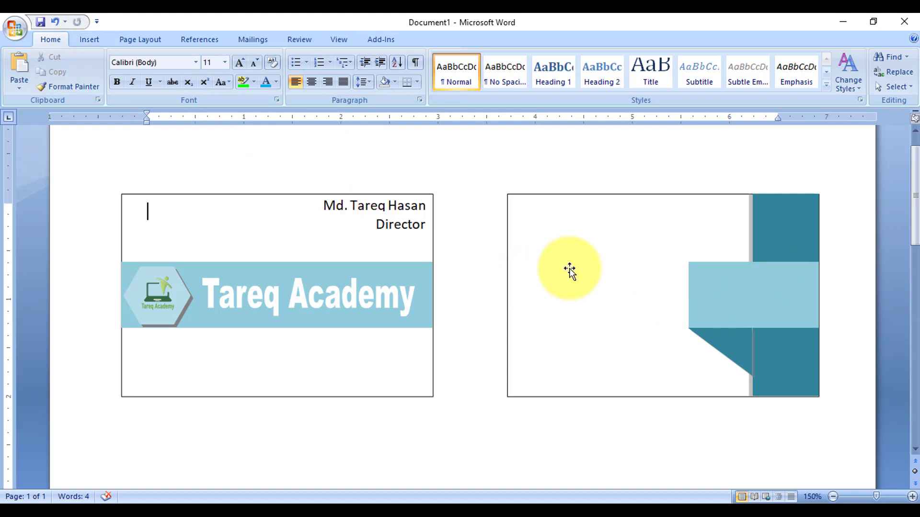
# Insert the phone image In Front of Text as a 0.23" icon near the back card's top-left
pyautogui.click(91, 38)
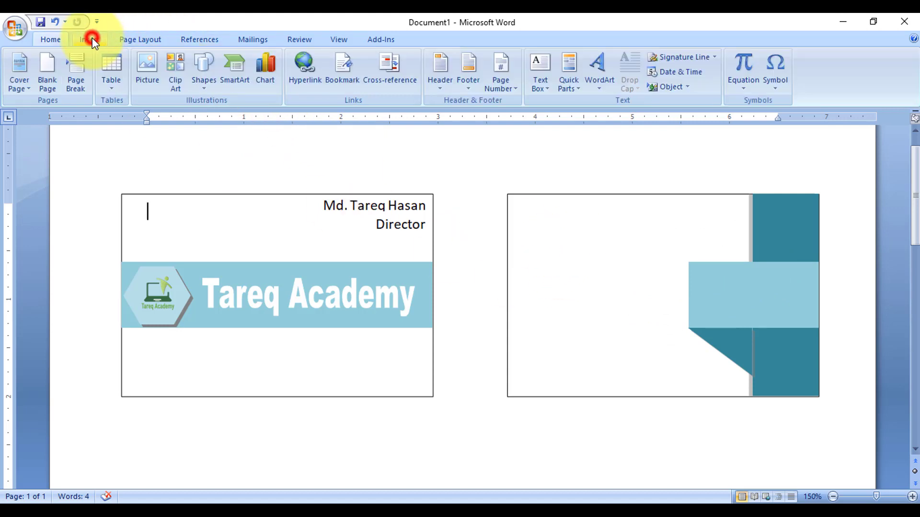
pyautogui.click(148, 71)
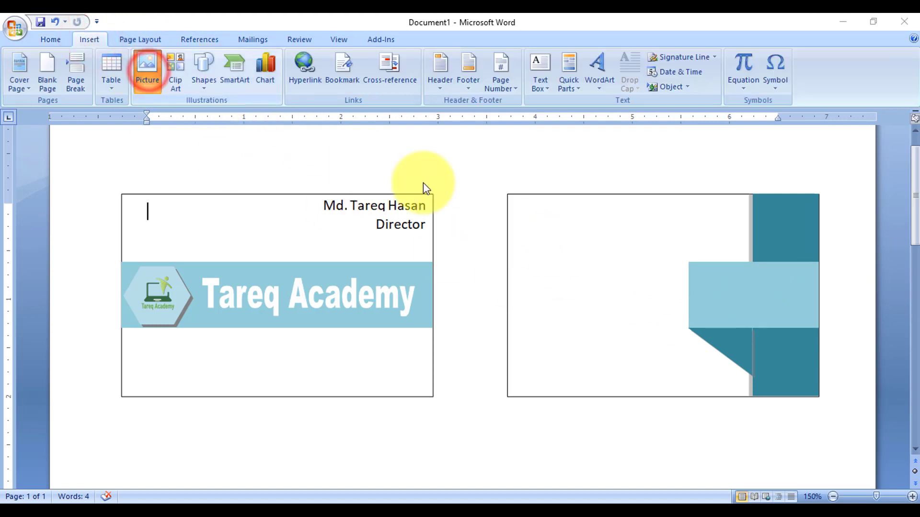
pyautogui.scroll(-3, 314, 191)
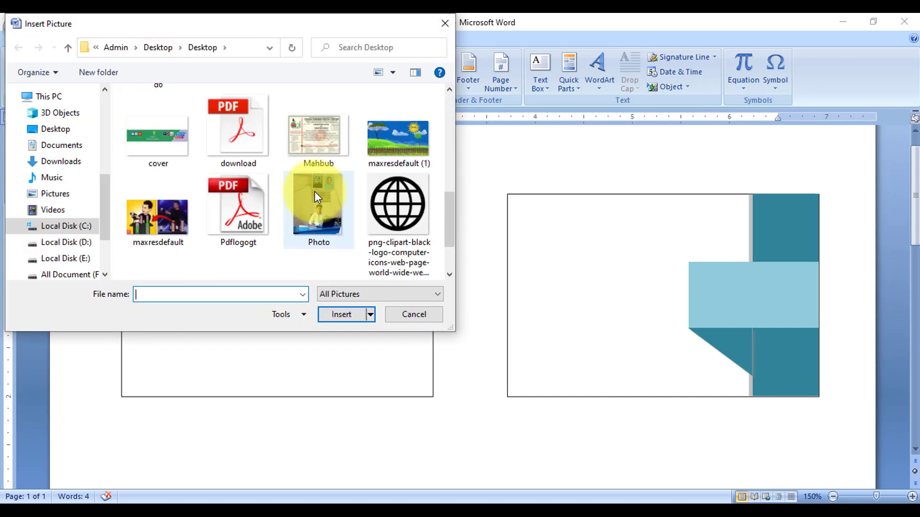
pyautogui.doubleClick(314, 191)
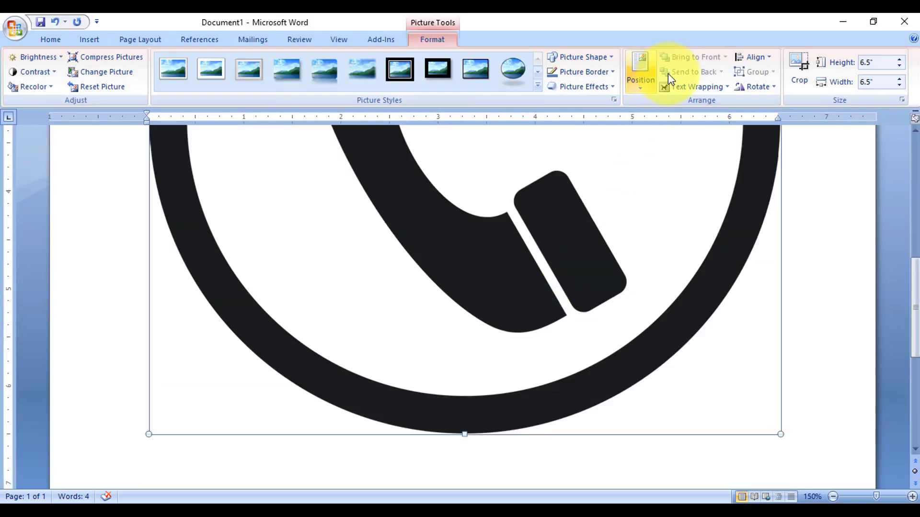
pyautogui.click(692, 86)
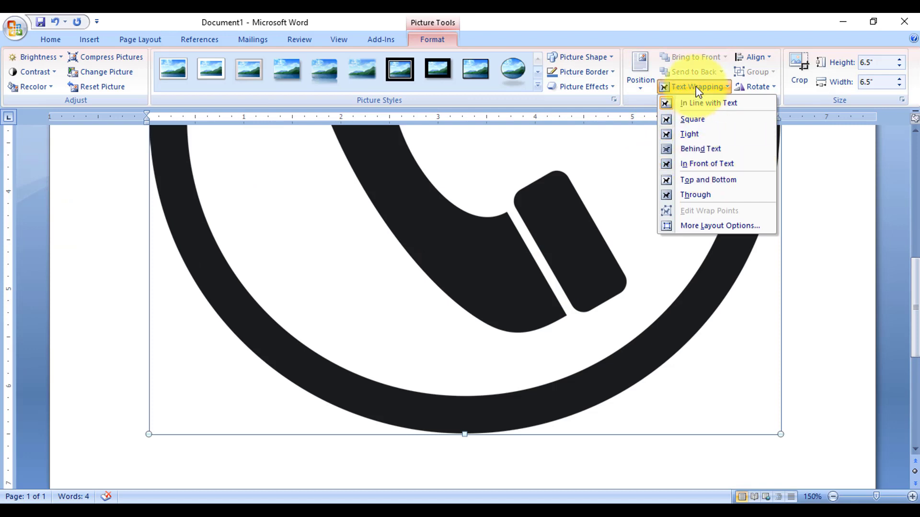
pyautogui.click(697, 165)
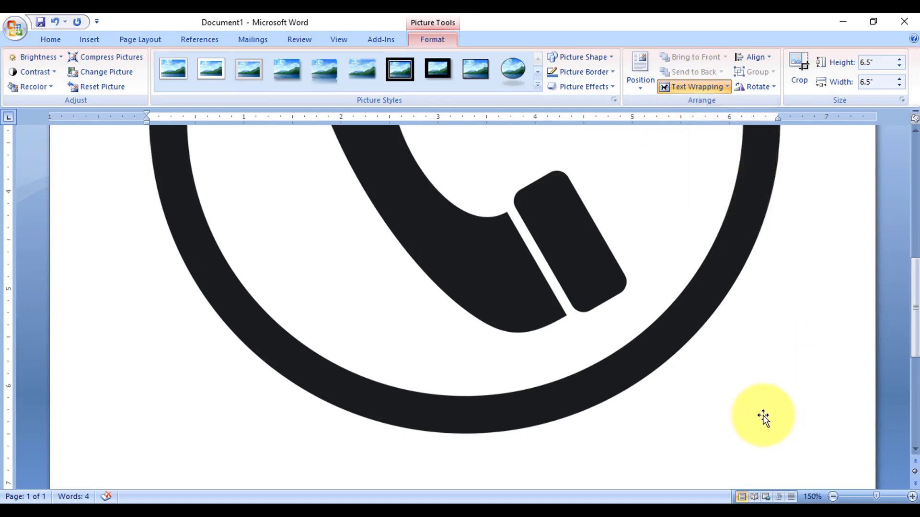
pyautogui.moveTo(781, 435); pyautogui.dragTo(472, 216)
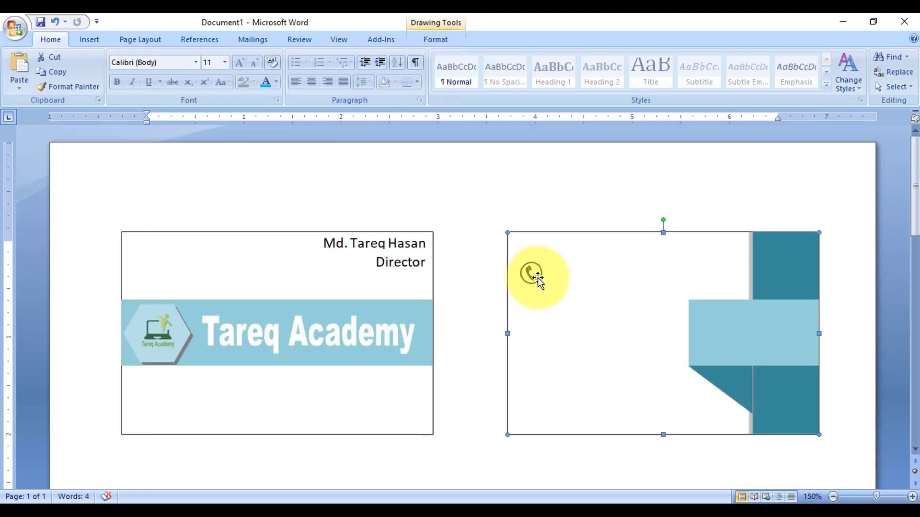
pyautogui.click(535, 276)
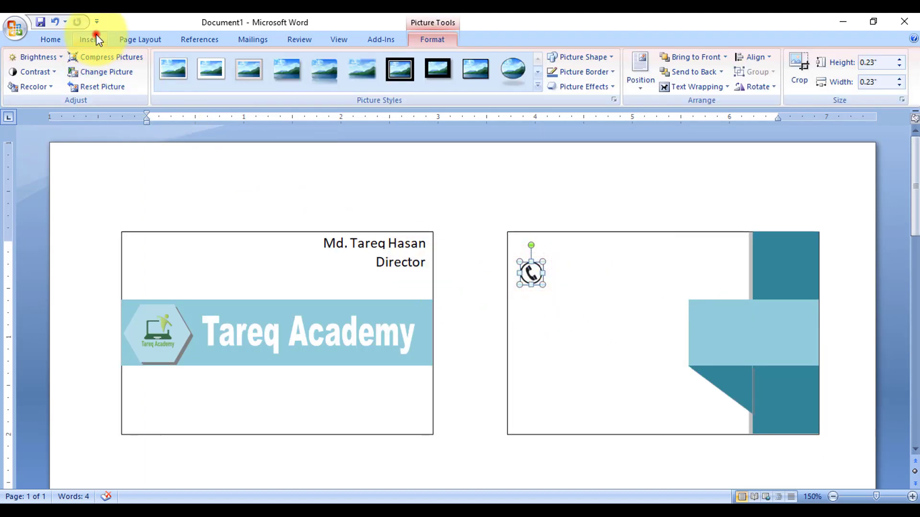
pyautogui.click(96, 38)
# Insert the e-mail envelope image In Front of Text and shrink it to icon size below the phone
pyautogui.click(146, 72)
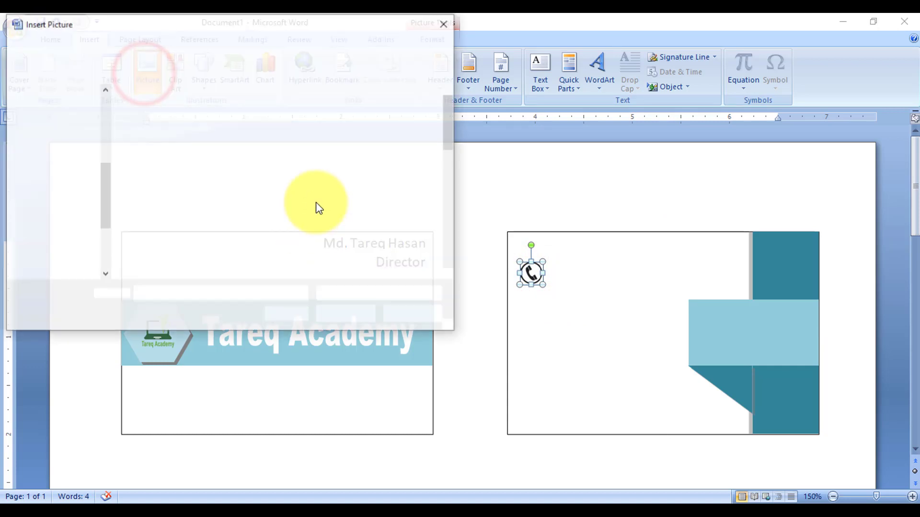
pyautogui.scroll(-2, 360, 196)
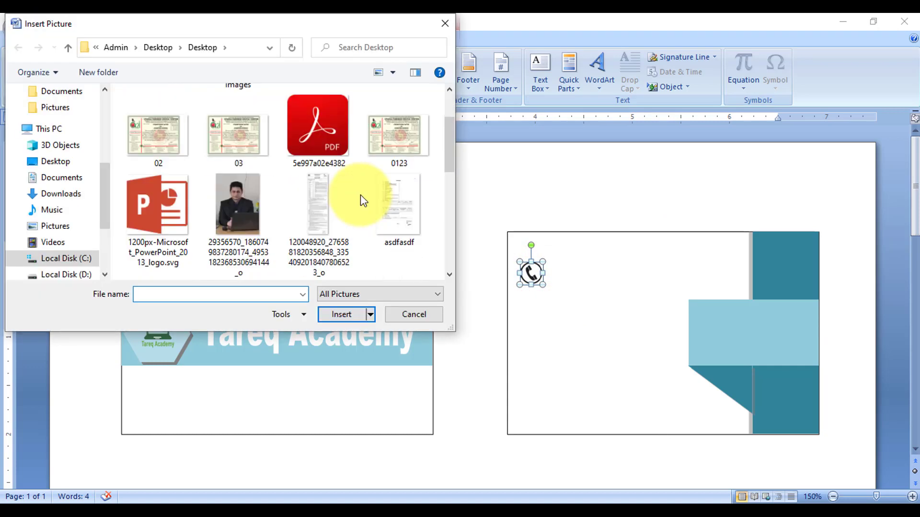
pyautogui.scroll(-5, 360, 195)
pyautogui.scroll(-2, 379, 204)
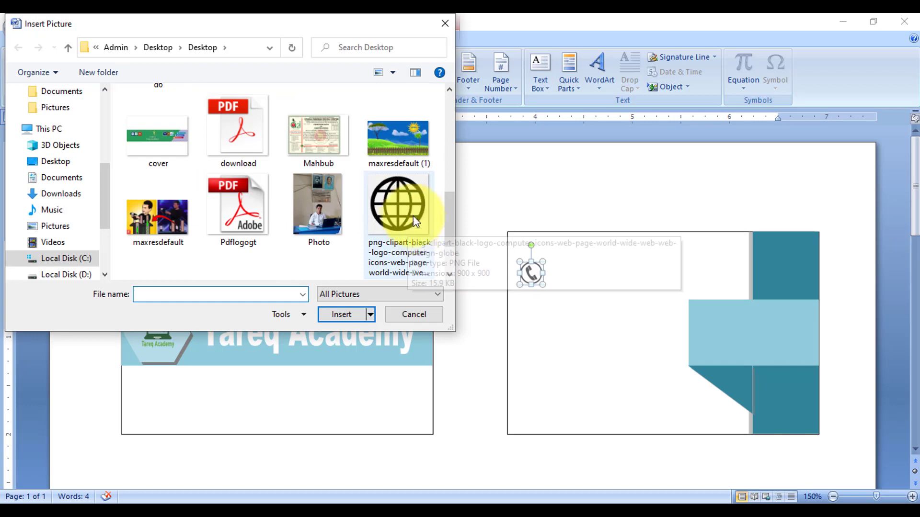
pyautogui.scroll(-2, 408, 210)
pyautogui.click(163, 211)
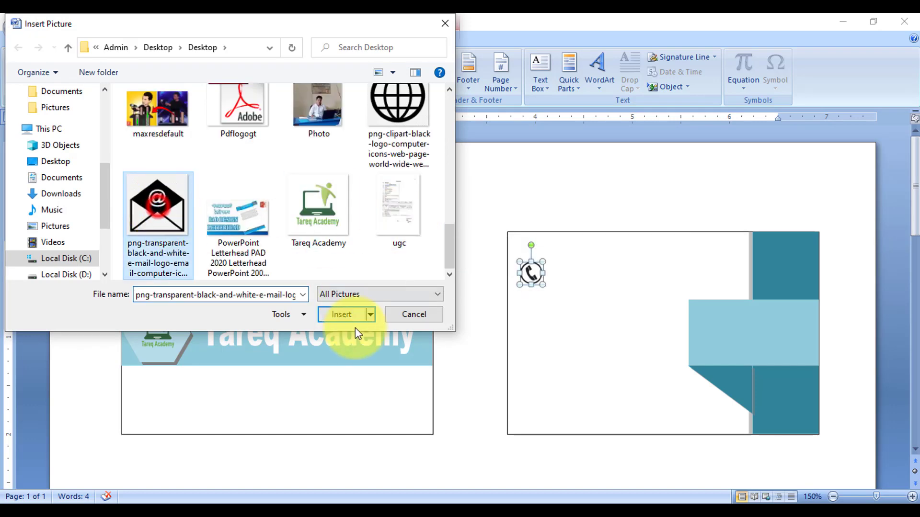
pyautogui.click(347, 313)
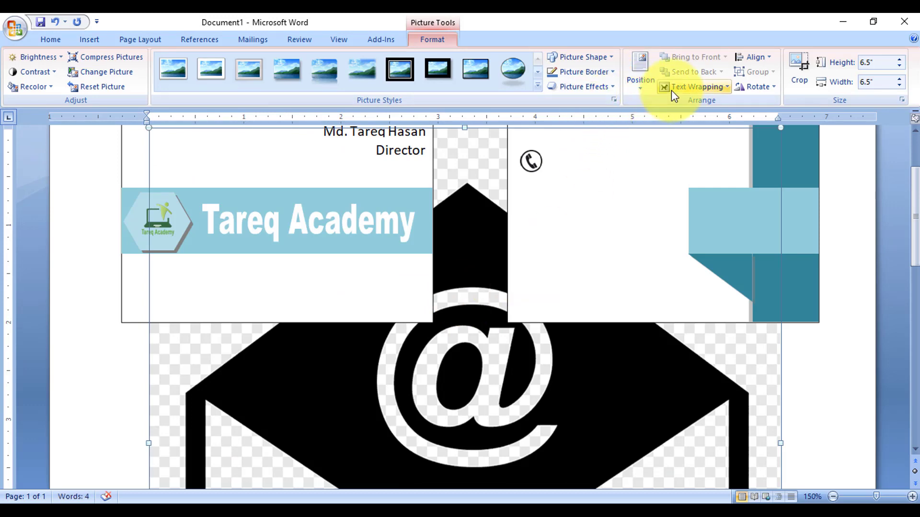
pyautogui.click(673, 90)
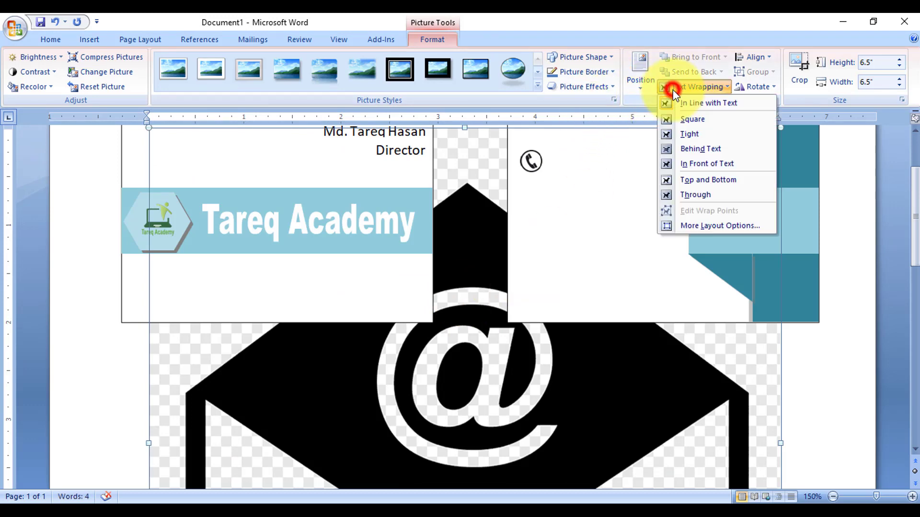
pyautogui.click(715, 163)
pyautogui.scroll(-5, 614, 315)
pyautogui.scroll(-4, 623, 319)
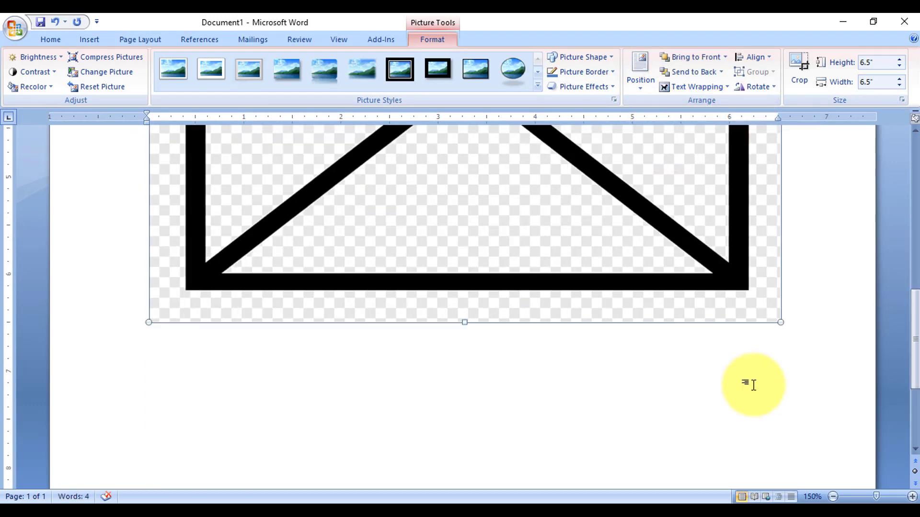
pyautogui.moveTo(781, 322)
pyautogui.mouseDown()
pyautogui.moveTo(536, 199)
pyautogui.moveTo(566, 314)
pyautogui.mouseUp()
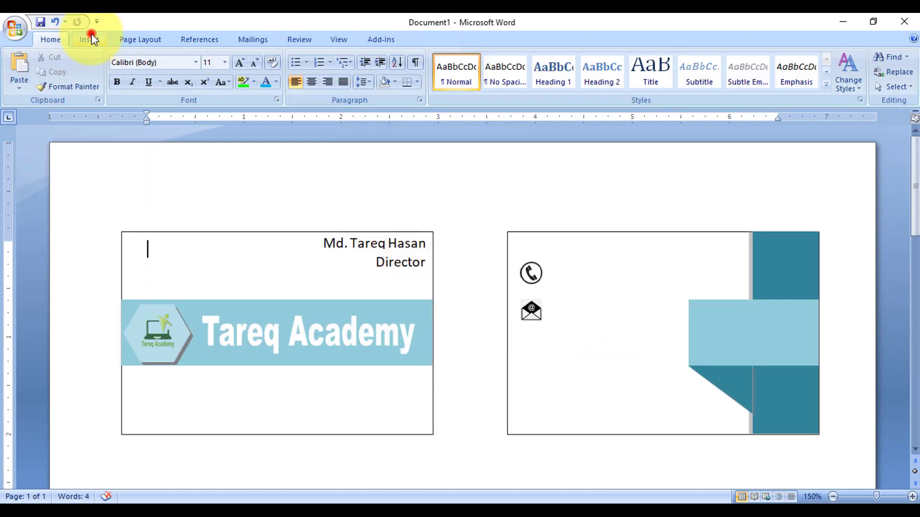
# Insert the globe image and set it to float In Front of Text
pyautogui.click(90, 38)
pyautogui.click(147, 79)
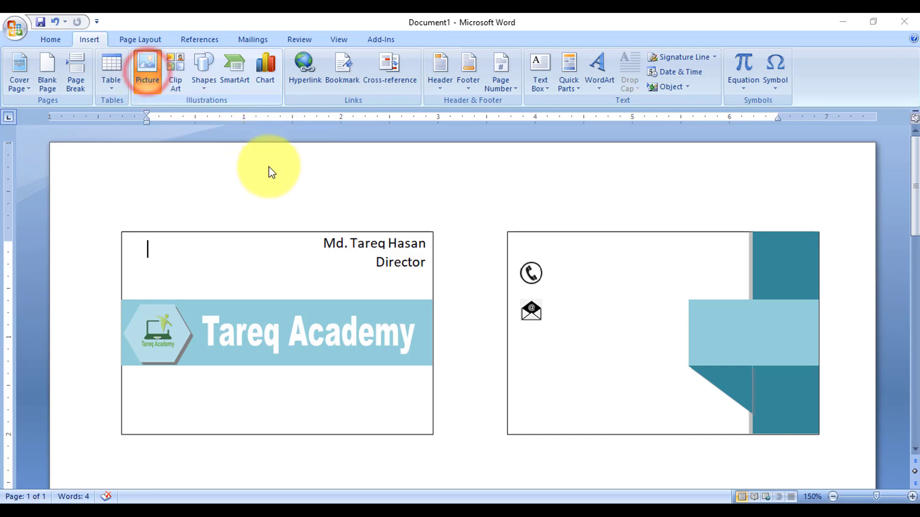
pyautogui.scroll(-3, 274, 185)
pyautogui.scroll(-5, 274, 185)
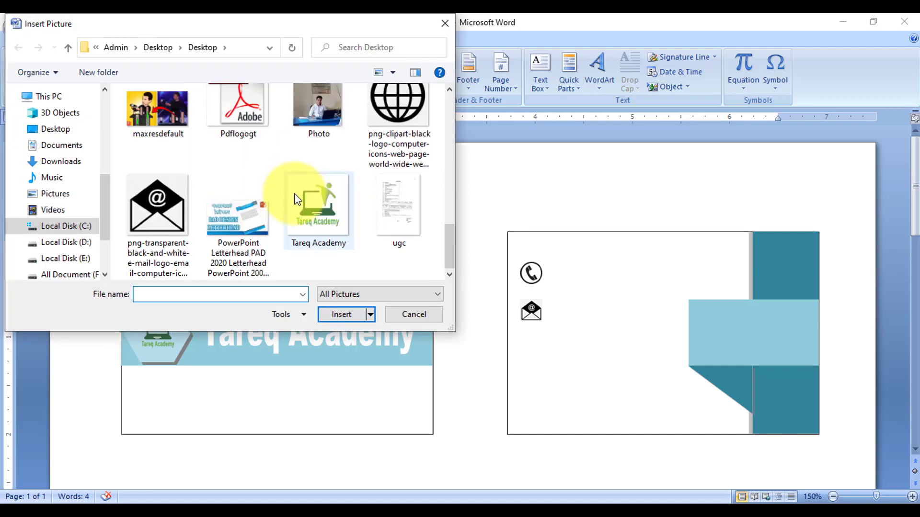
pyautogui.click(383, 119)
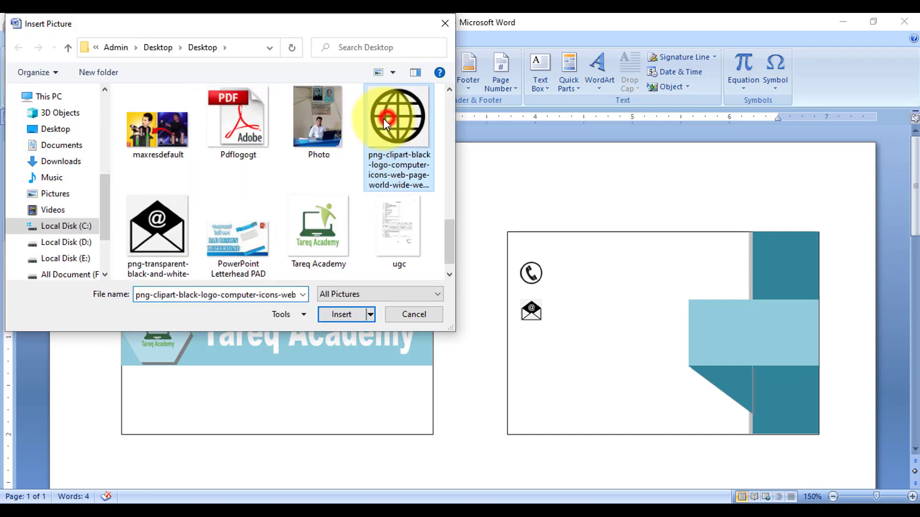
pyautogui.click(342, 315)
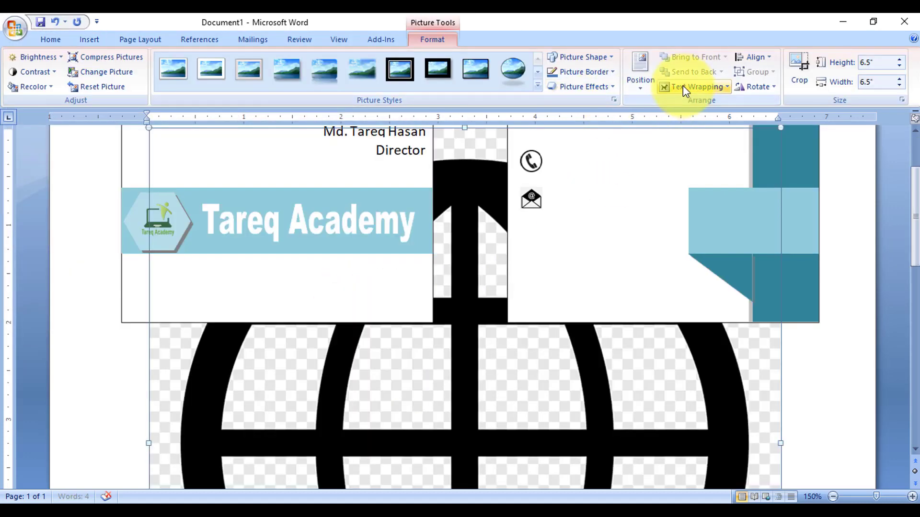
pyautogui.click(683, 86)
pyautogui.click(704, 165)
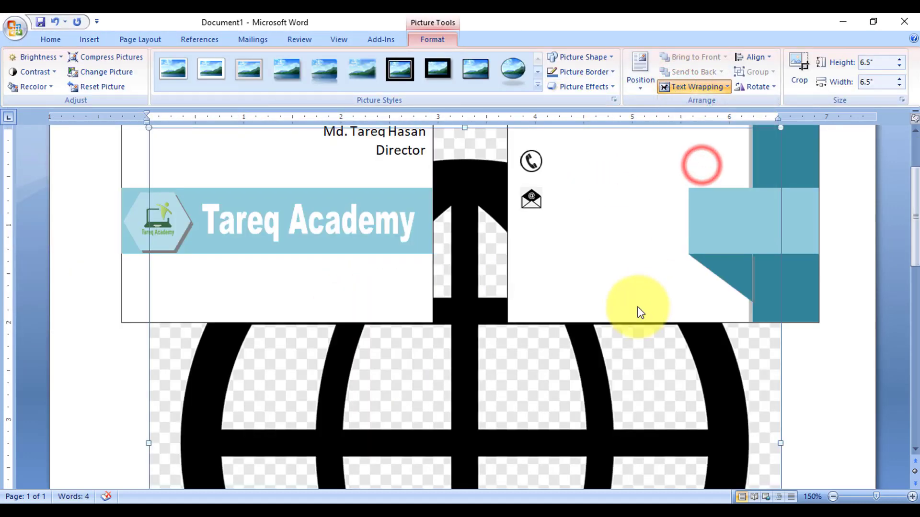
# Shrink the globe picture down to a 0.29" × 0.29" icon
pyautogui.scroll(-5, 778, 421)
pyautogui.scroll(-5, 766, 374)
pyautogui.scroll(4, 763, 364)
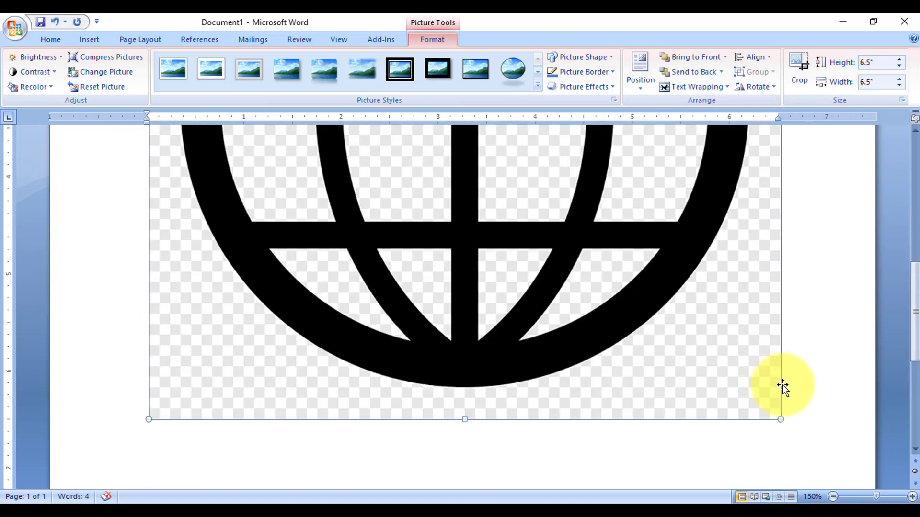
pyautogui.moveTo(780, 420); pyautogui.dragTo(503, 144)
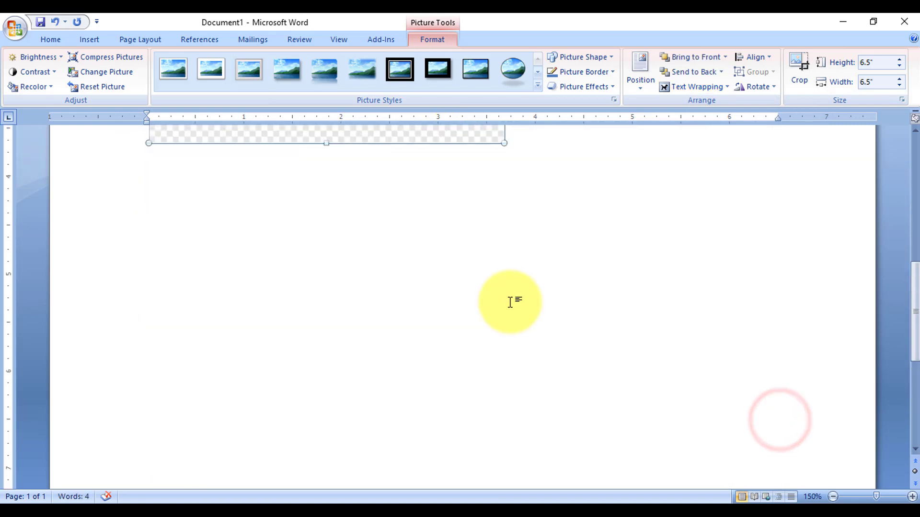
pyautogui.scroll(5, 515, 345)
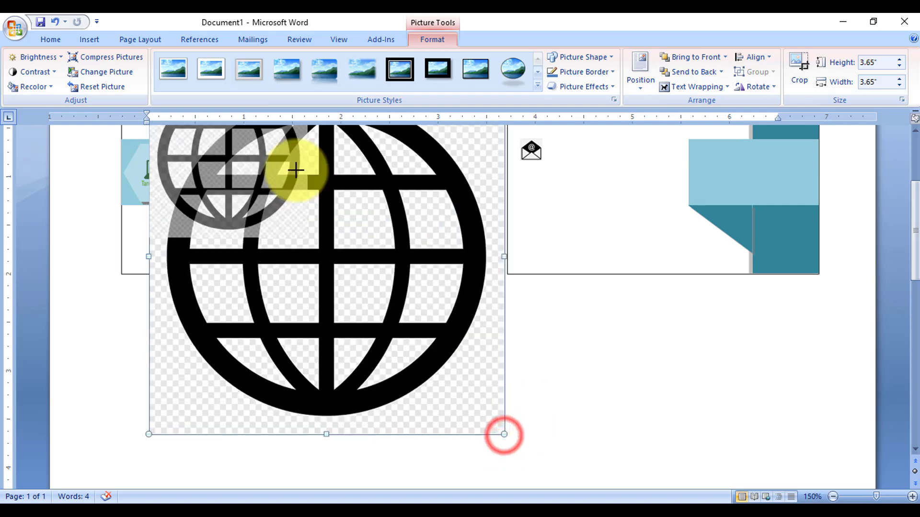
pyautogui.moveTo(504, 434); pyautogui.dragTo(278, 201)
pyautogui.scroll(3, 315, 314)
pyautogui.moveTo(269, 344)
pyautogui.mouseDown()
pyautogui.moveTo(177, 251)
pyautogui.moveTo(537, 339)
pyautogui.mouseUp()
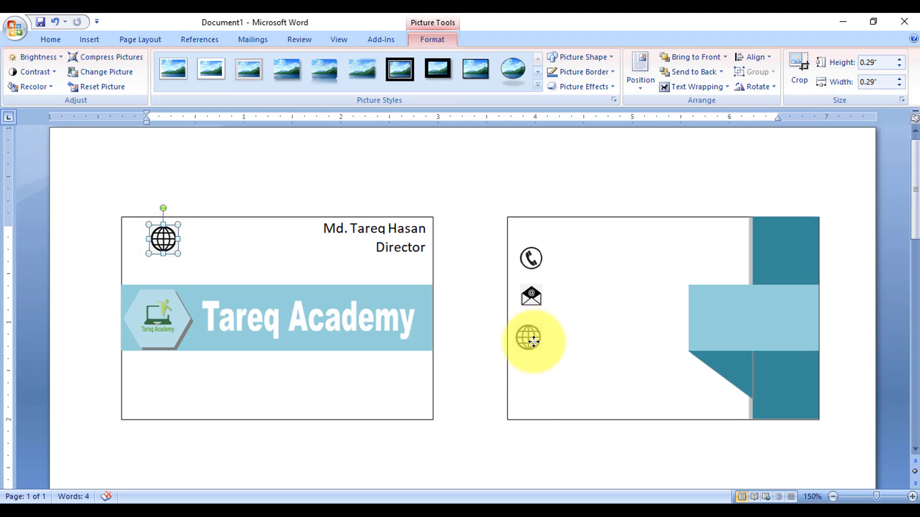
# Select the phone, envelope and globe icons and Align Center them into one column
pyautogui.moveTo(535, 340); pyautogui.dragTo(535, 340)
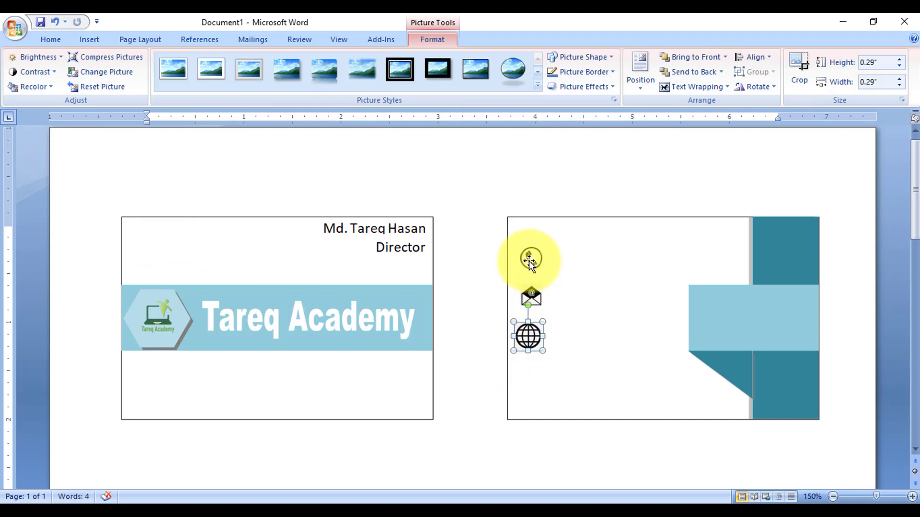
pyautogui.keyDown('shift'); pyautogui.click(530, 258); pyautogui.keyUp('shift')
pyautogui.keyDown('shift'); pyautogui.click(529, 295); pyautogui.keyUp('shift')
pyautogui.keyDown('shift'); pyautogui.click(521, 339); pyautogui.keyUp('shift')
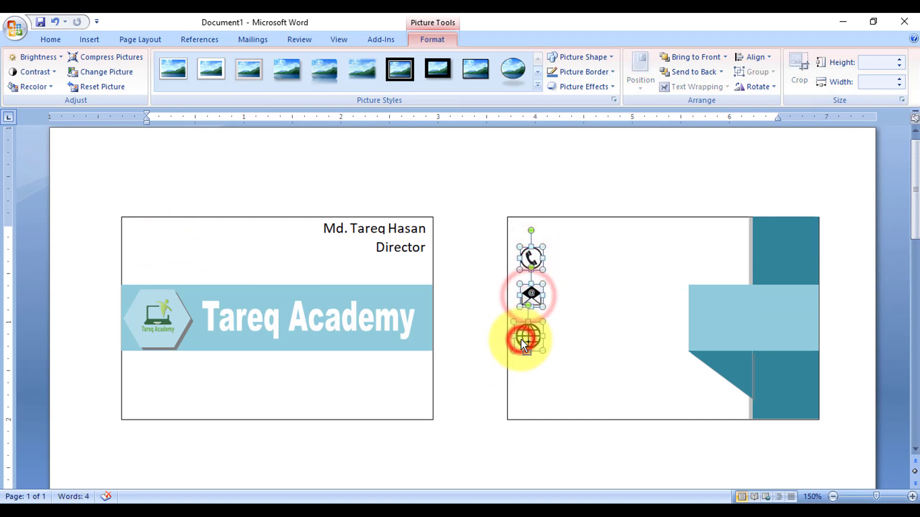
pyautogui.click(756, 56)
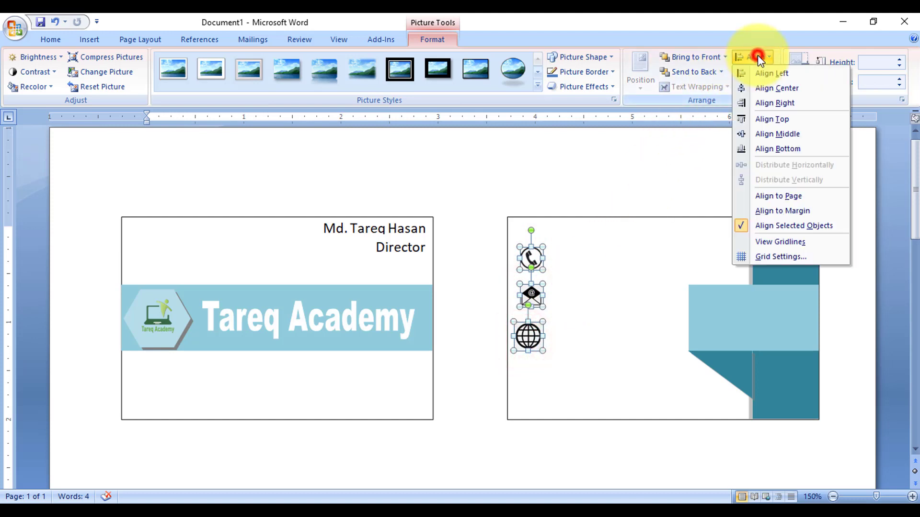
pyautogui.click(777, 89)
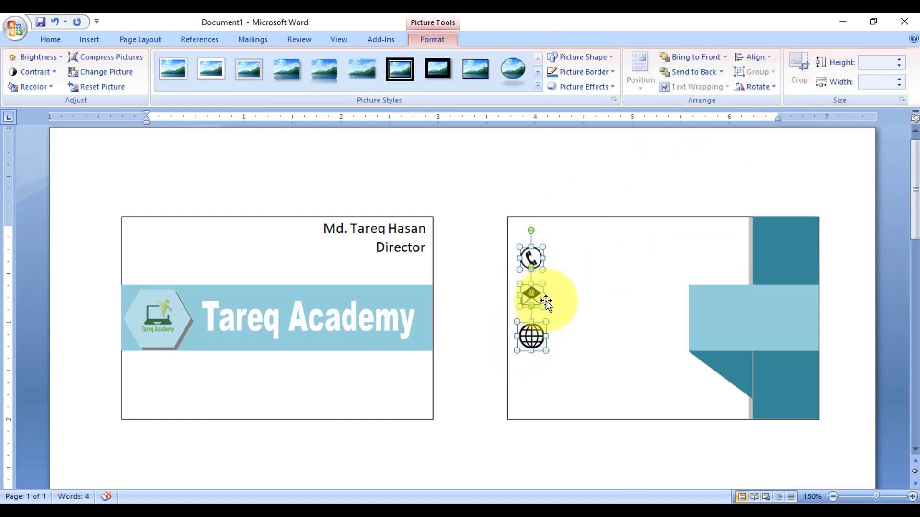
# Reselect the three icons and nudge them slightly lower on the back card
pyautogui.click(577, 330)
pyautogui.click(529, 298)
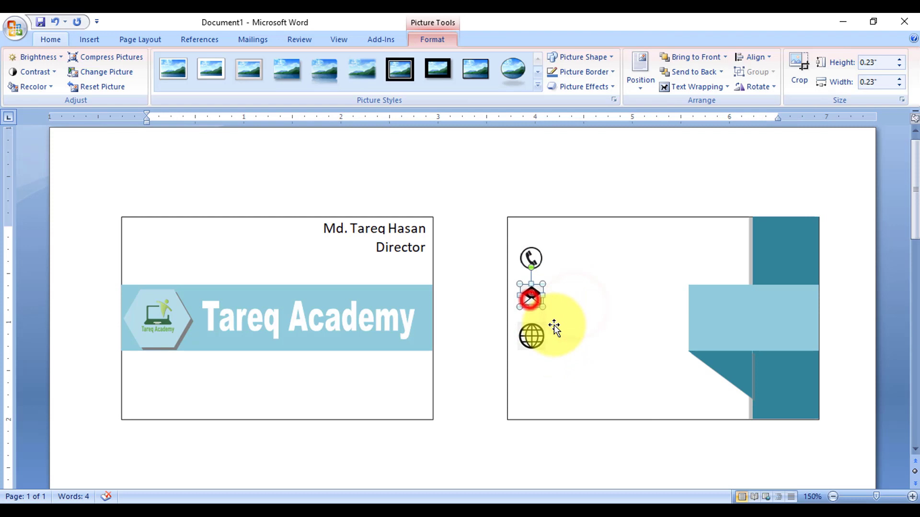
pyautogui.keyDown('shift'); pyautogui.click(533, 264); pyautogui.keyUp('shift')
pyautogui.keyDown('shift'); pyautogui.click(528, 332); pyautogui.keyUp('shift')
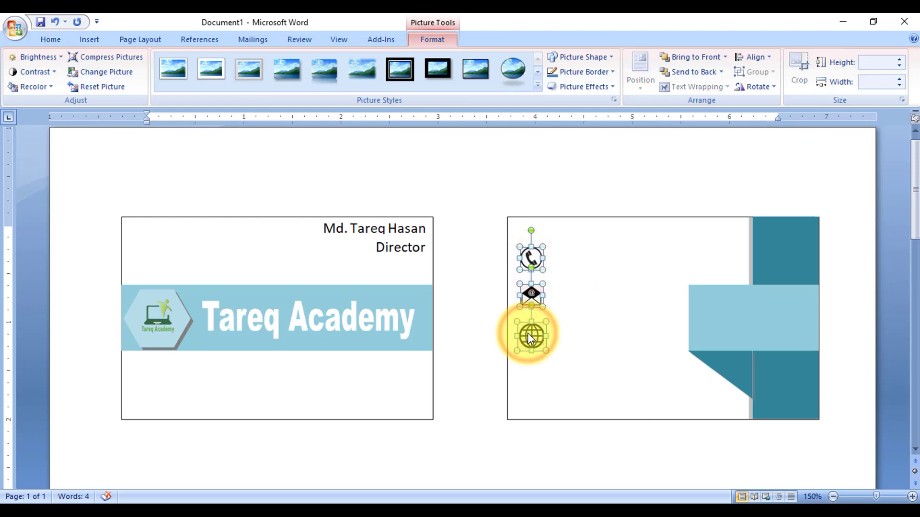
pyautogui.press('Down')
pyautogui.press('Down')
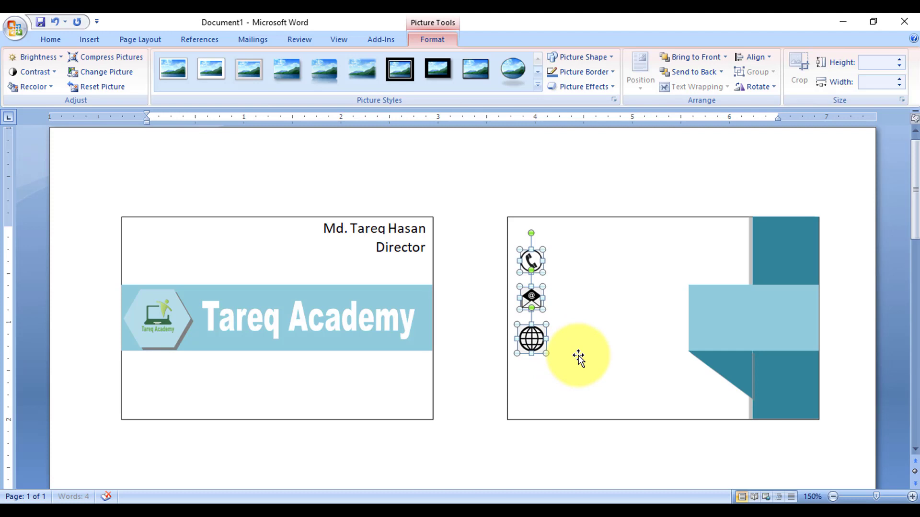
pyautogui.press('Down')
pyautogui.press('Down')
pyautogui.press('Down')
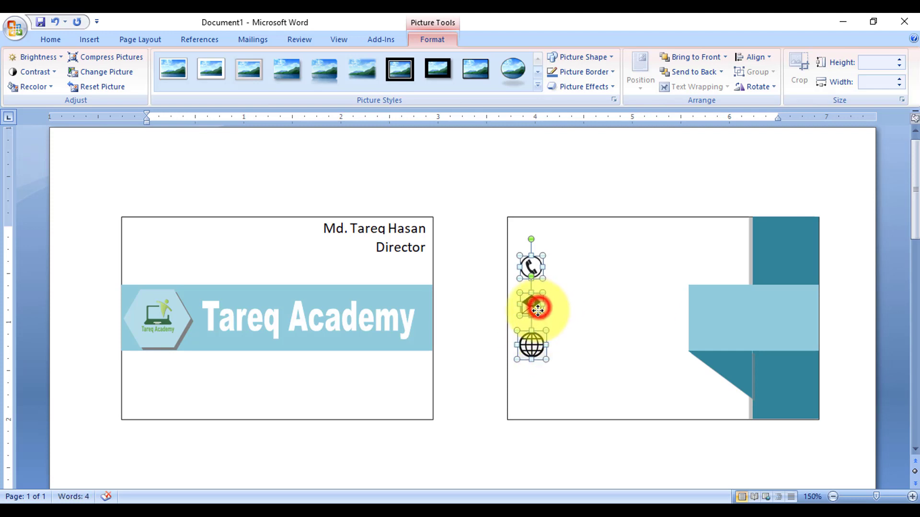
pyautogui.moveTo(538, 310); pyautogui.dragTo(538, 312)
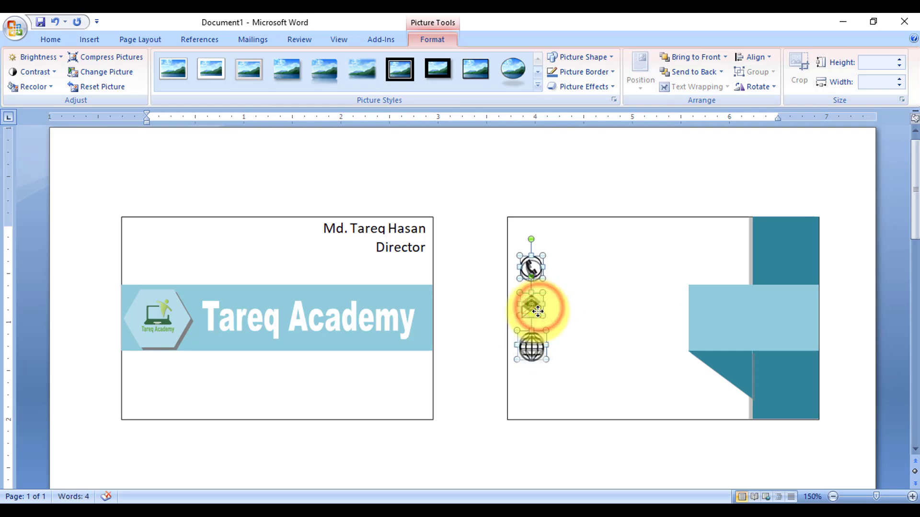
pyautogui.click(584, 316)
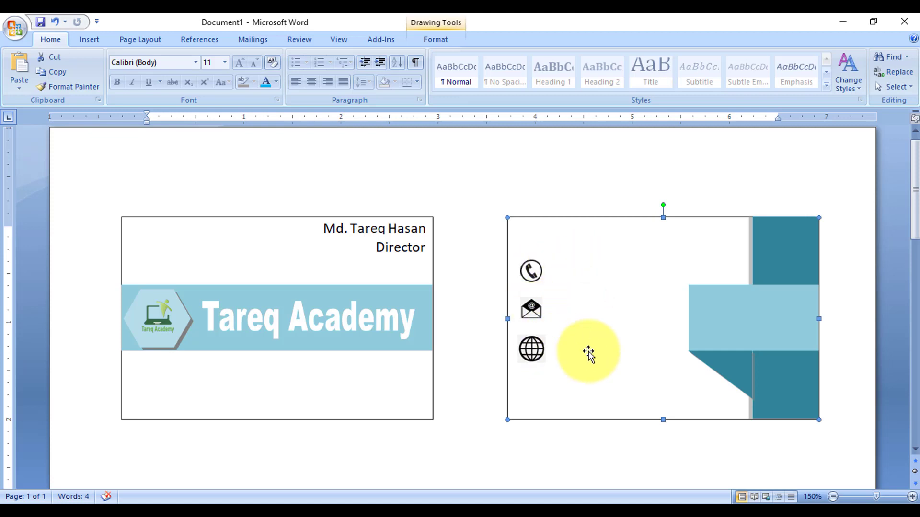
# Copy the name text box beside the phone icon, enter the phone number, and set size 8
pyautogui.click(393, 229)
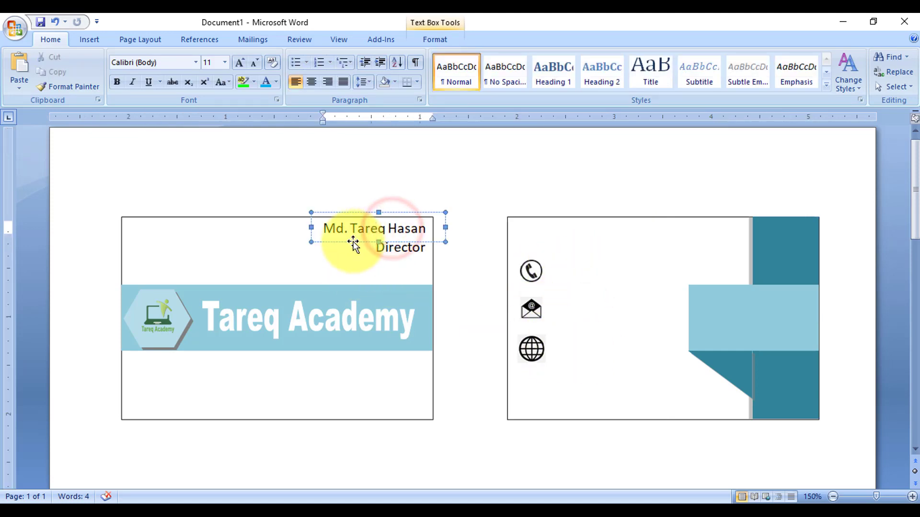
pyautogui.moveTo(360, 242)
pyautogui.mouseDown()
pyautogui.moveTo(582, 286)
pyautogui.moveTo(650, 271)
pyautogui.mouseUp()
pyautogui.write('01767.........')
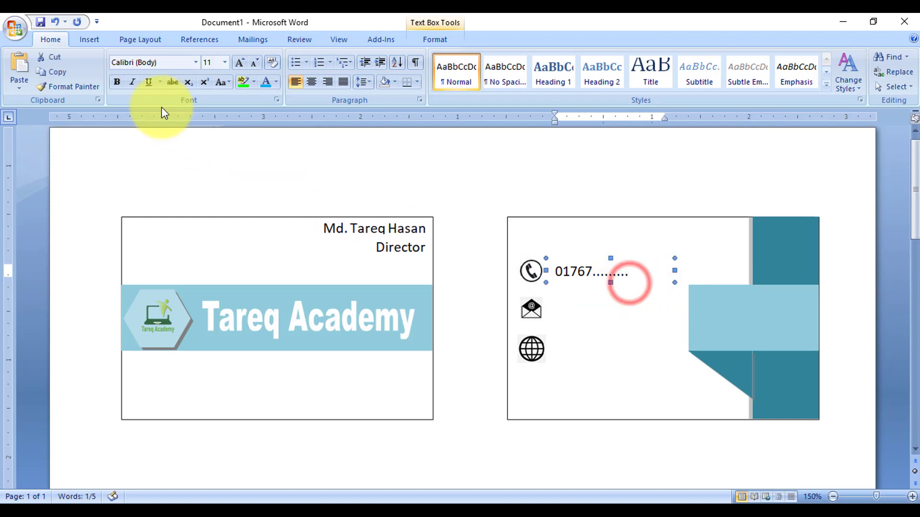
pyautogui.click(224, 61)
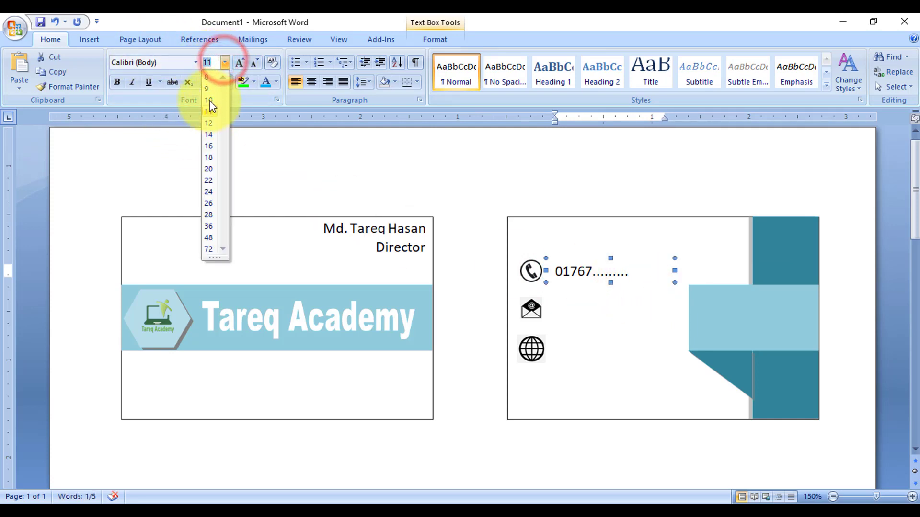
pyautogui.click(210, 77)
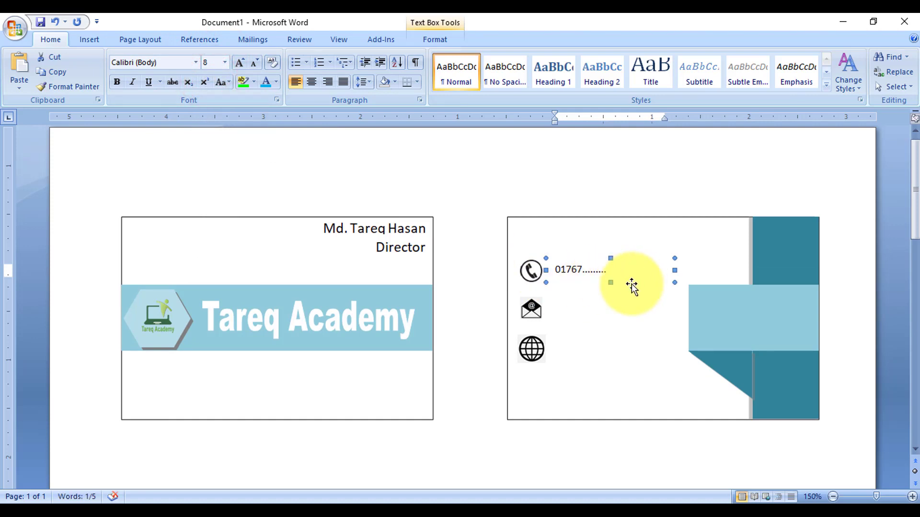
# Duplicate the phone-number text box with copy and paste
pyautogui.click(587, 268)
pyautogui.click(578, 264)
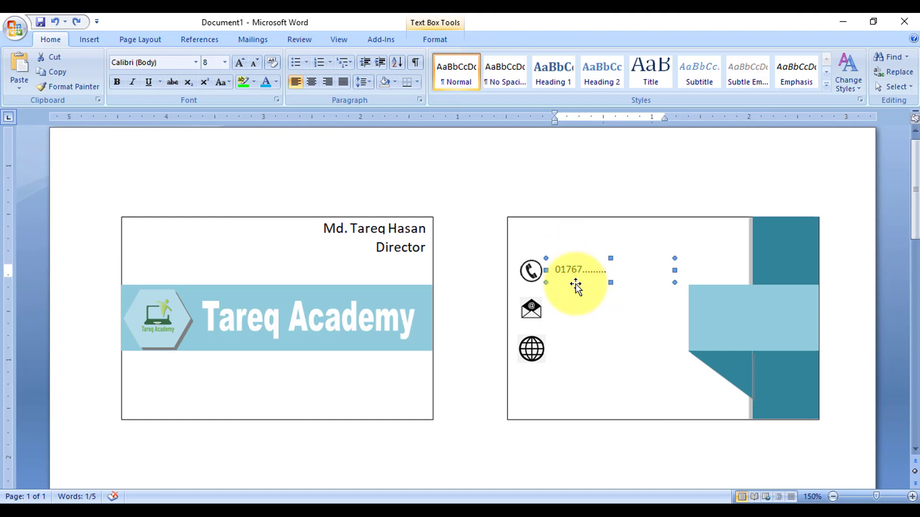
pyautogui.hotkey('ctrl', 'c')
pyautogui.hotkey('ctrl', 'v')
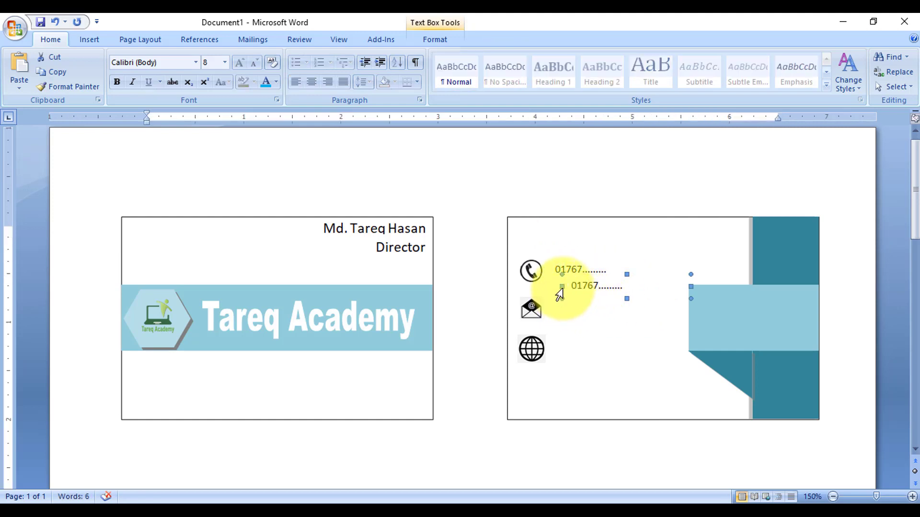
pyautogui.click(577, 299)
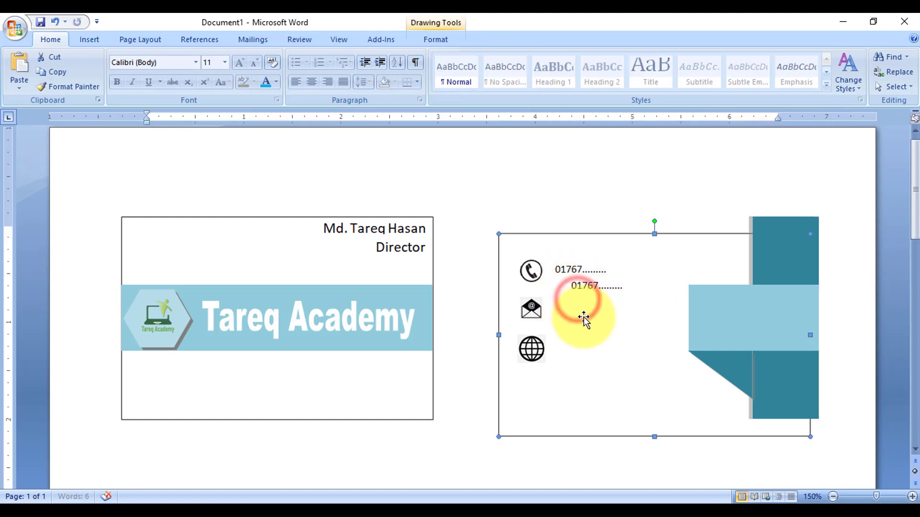
# Place the copy beside the envelope icon, type the e-mail address, and paste a duplicate
pyautogui.moveTo(609, 300)
pyautogui.mouseDown()
pyautogui.moveTo(593, 323)
pyautogui.moveTo(612, 317)
pyautogui.mouseUp()
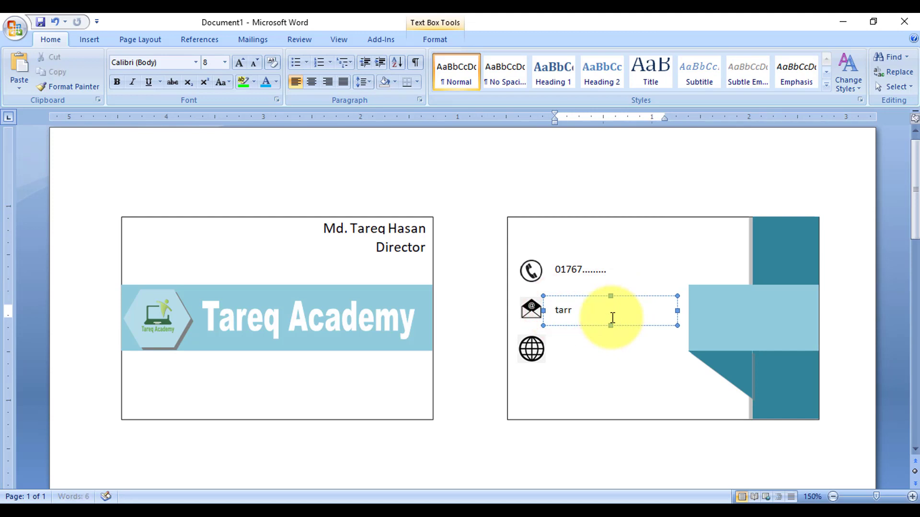
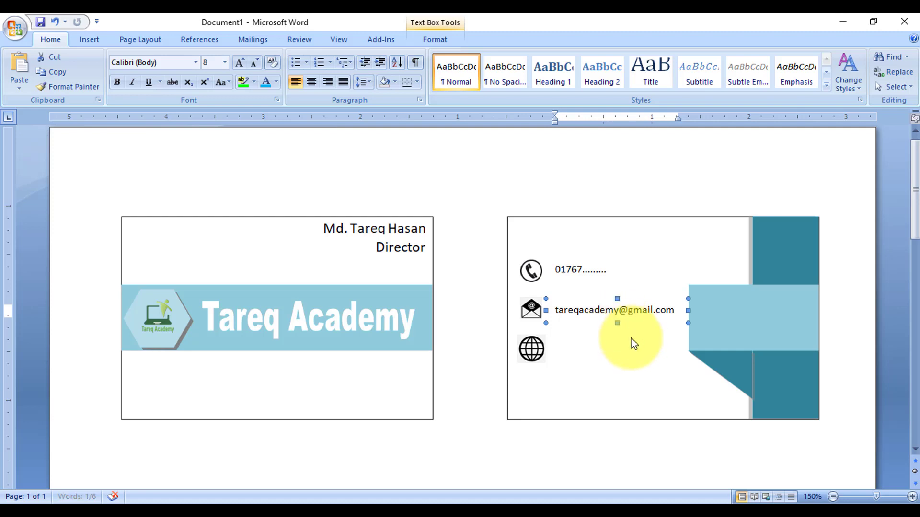
pyautogui.hotkey('ctrl', 'v')
pyautogui.click(583, 342)
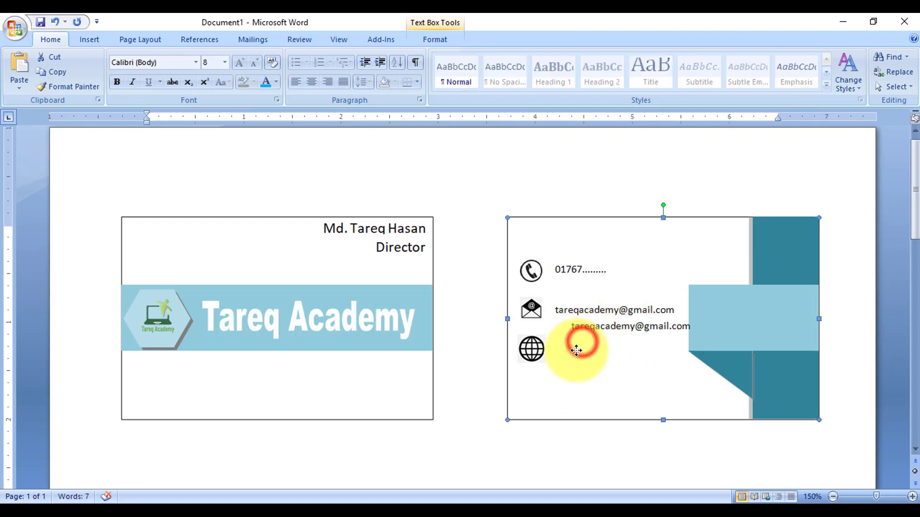
pyautogui.hotkey('ctrl', 'z')
pyautogui.click(598, 330)
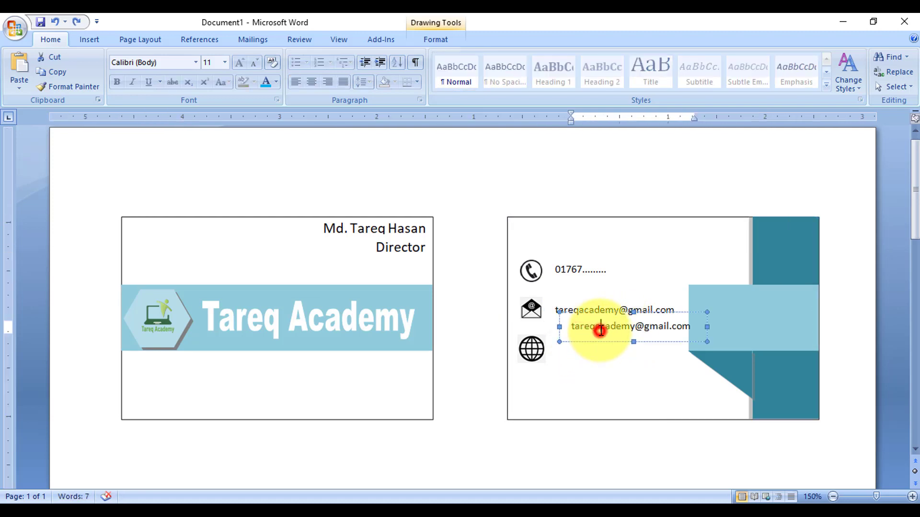
# Move the duplicate beside the globe and trim the mail domain to leave the website address
pyautogui.moveTo(576, 356)
pyautogui.mouseDown()
pyautogui.moveTo(569, 360)
pyautogui.moveTo(653, 348)
pyautogui.mouseUp()
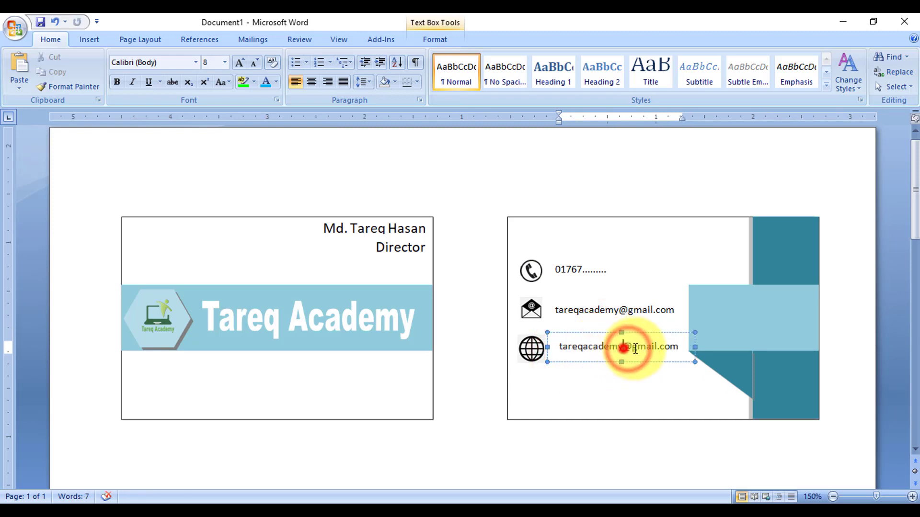
pyautogui.press('Delete')
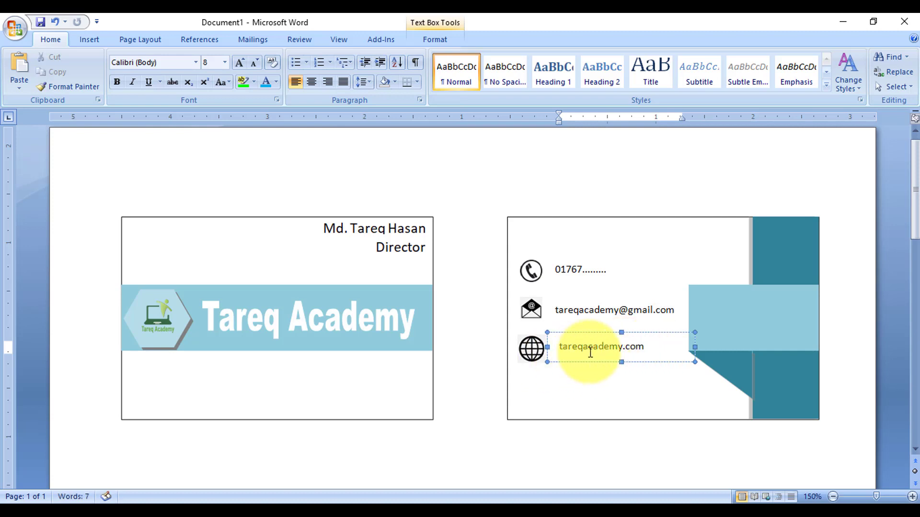
pyautogui.click(560, 351)
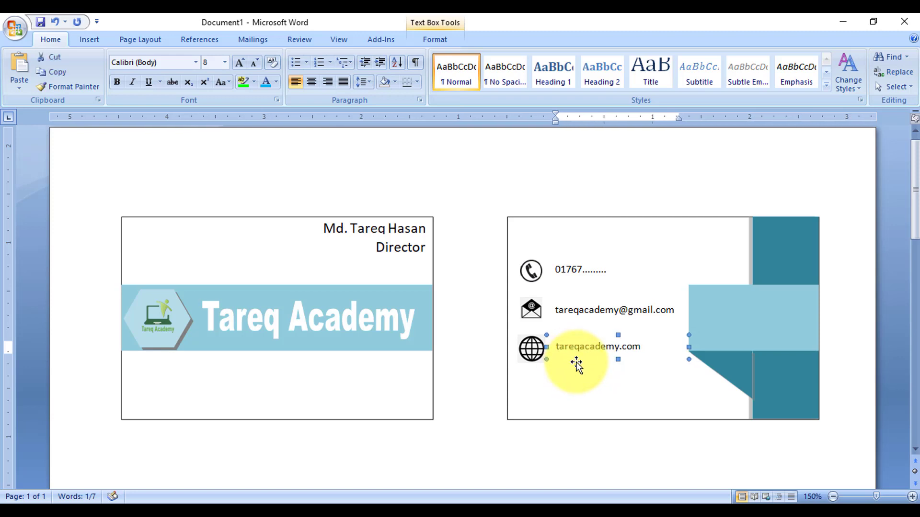
pyautogui.click(590, 386)
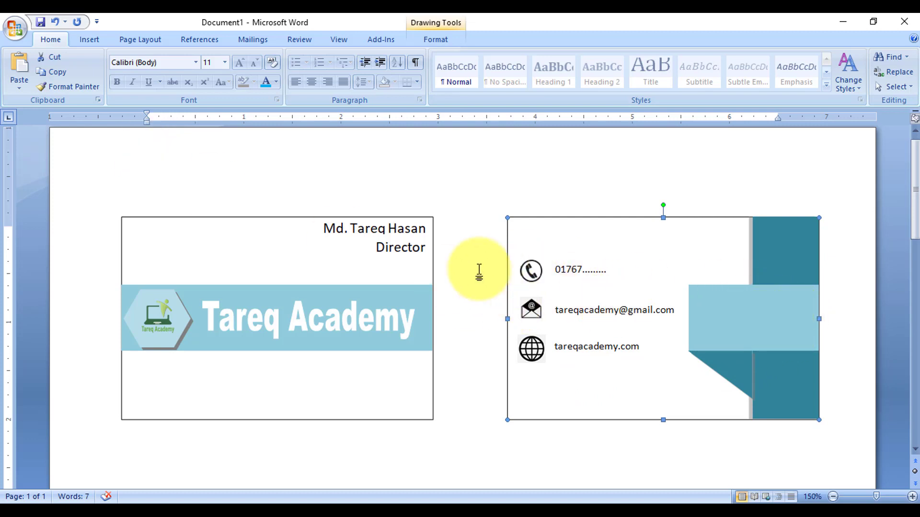
# Insert the QR code image as a picture from file
pyautogui.click(72, 86)
pyautogui.click(88, 42)
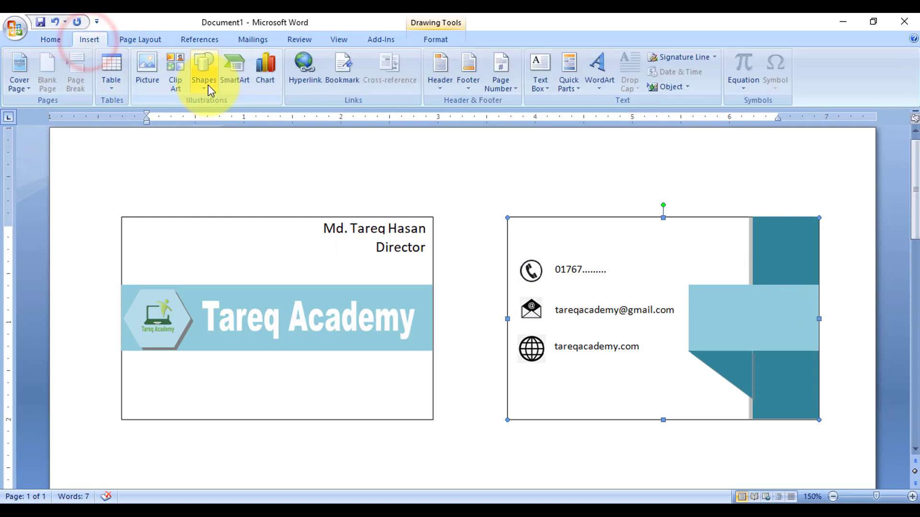
pyautogui.click(147, 69)
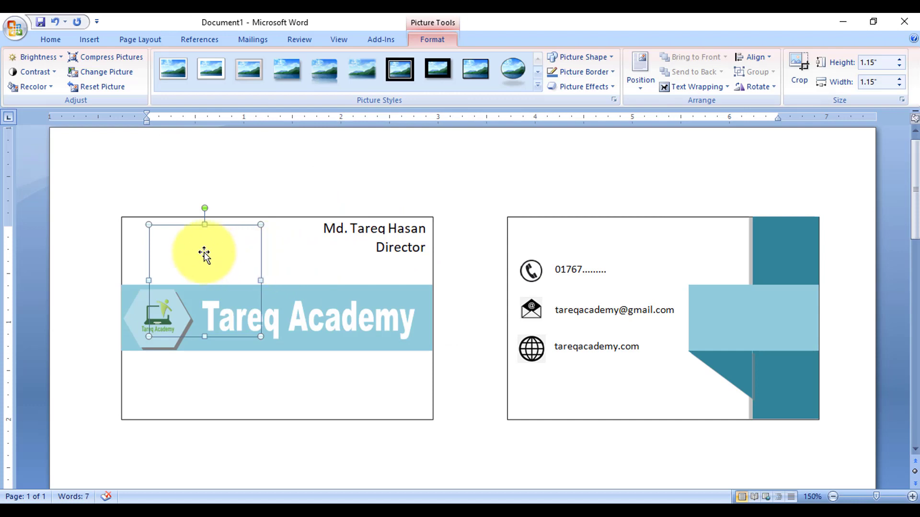
# Float the QR code in front of text and place it, 0.46 inch square, on the back card's light band
pyautogui.click(684, 86)
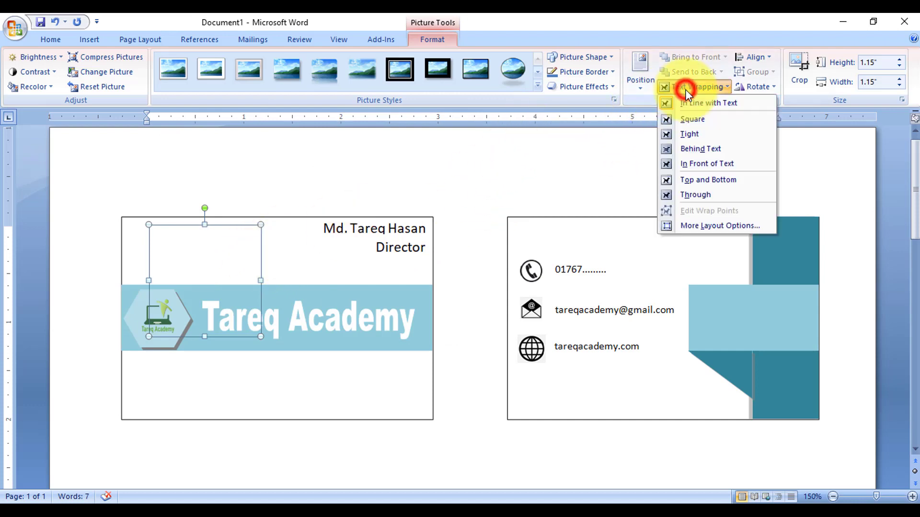
pyautogui.click(702, 165)
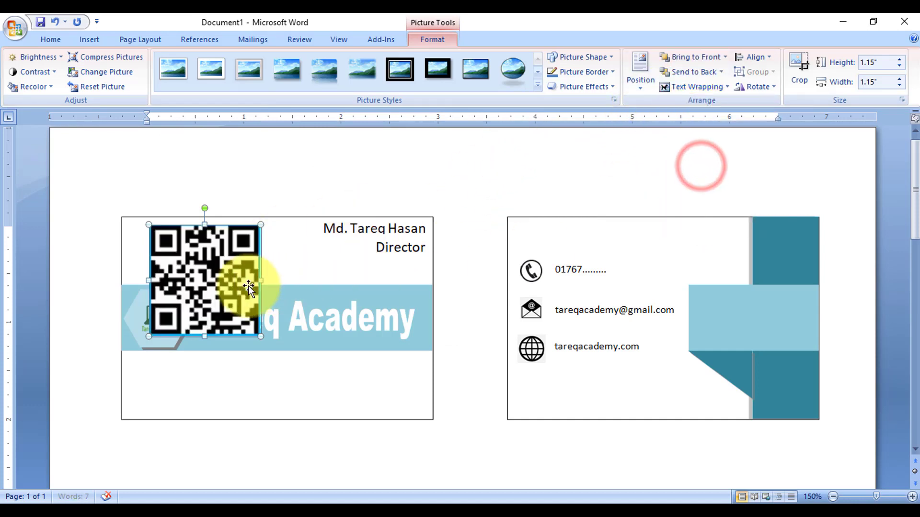
pyautogui.moveTo(196, 262); pyautogui.dragTo(560, 287)
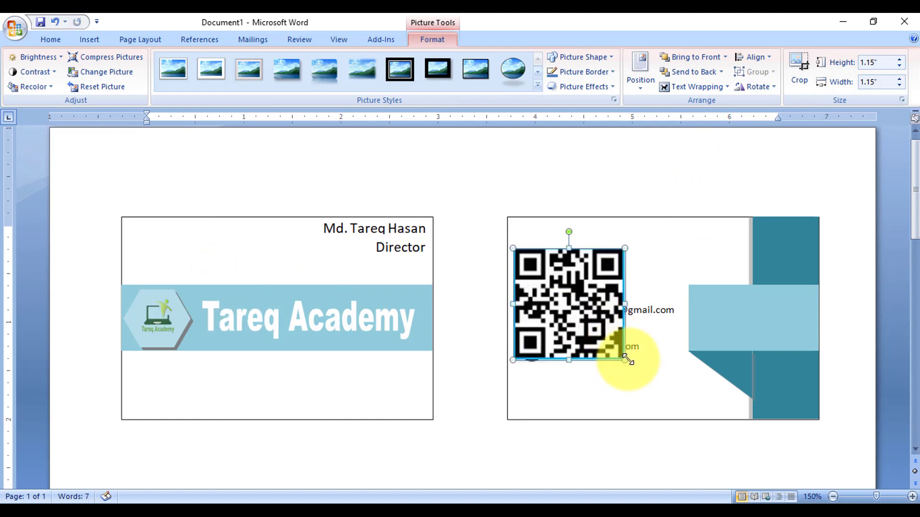
pyautogui.moveTo(540, 278); pyautogui.dragTo(791, 323)
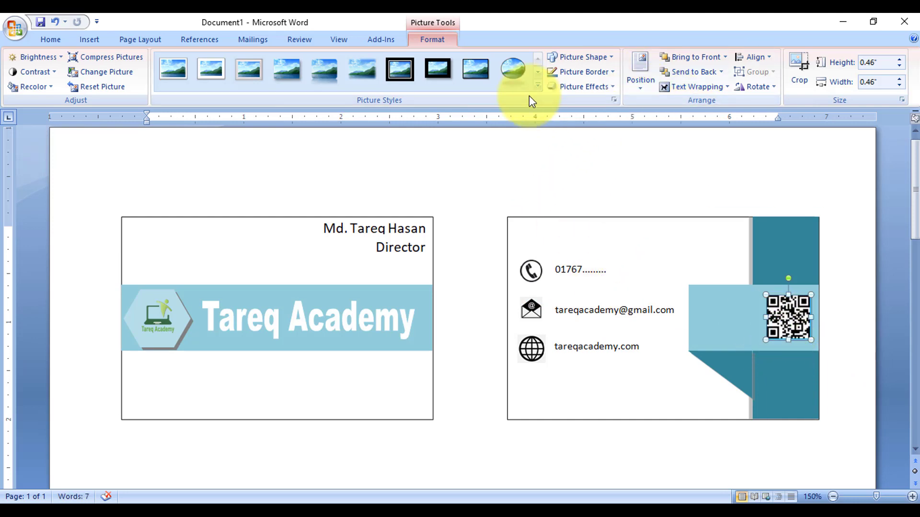
# Apply an Offset Bottom outer drop shadow to the QR code picture
pyautogui.click(430, 40)
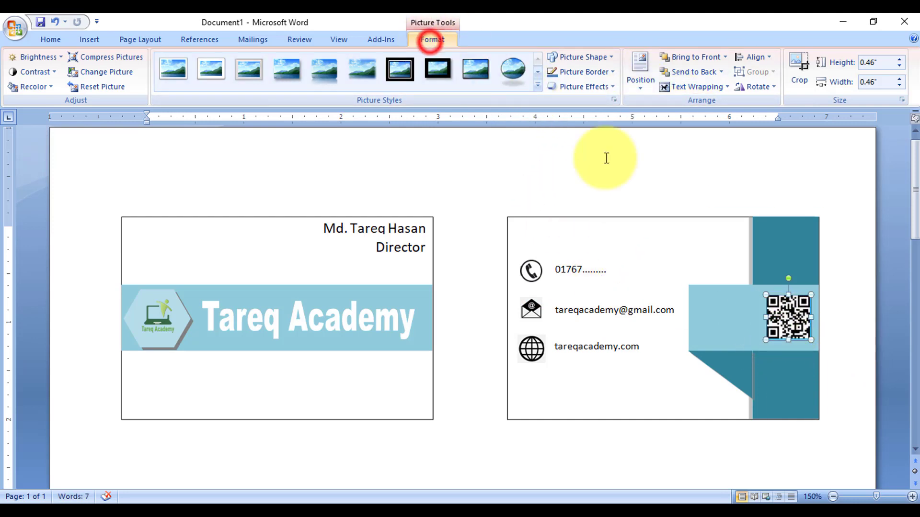
pyautogui.click(601, 87)
pyautogui.click(588, 139)
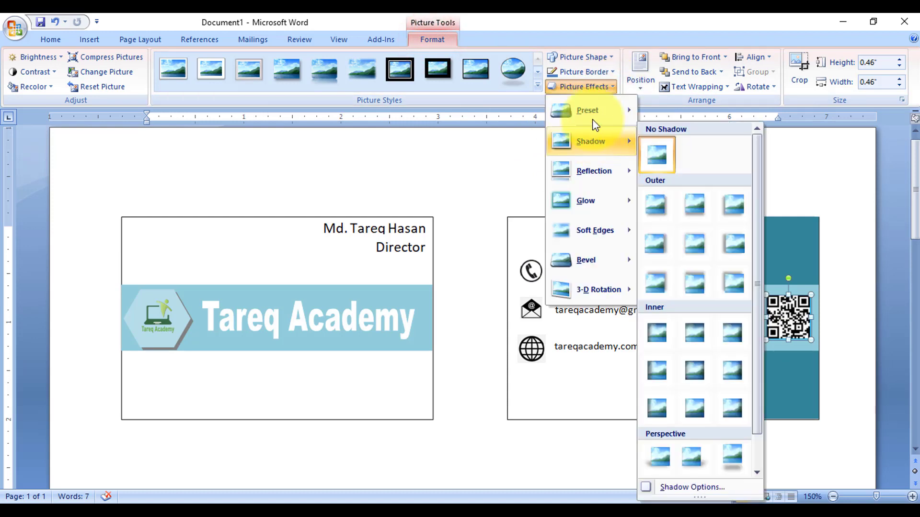
pyautogui.click(694, 204)
pyautogui.click(699, 438)
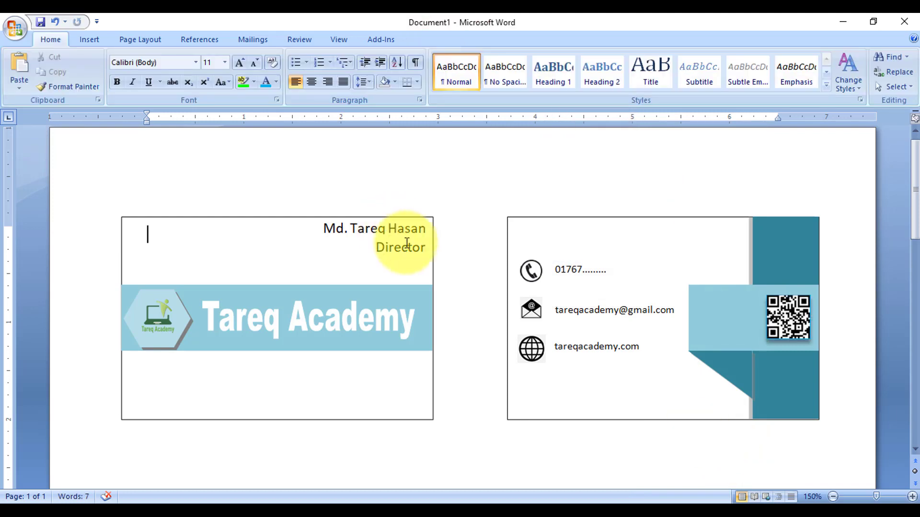